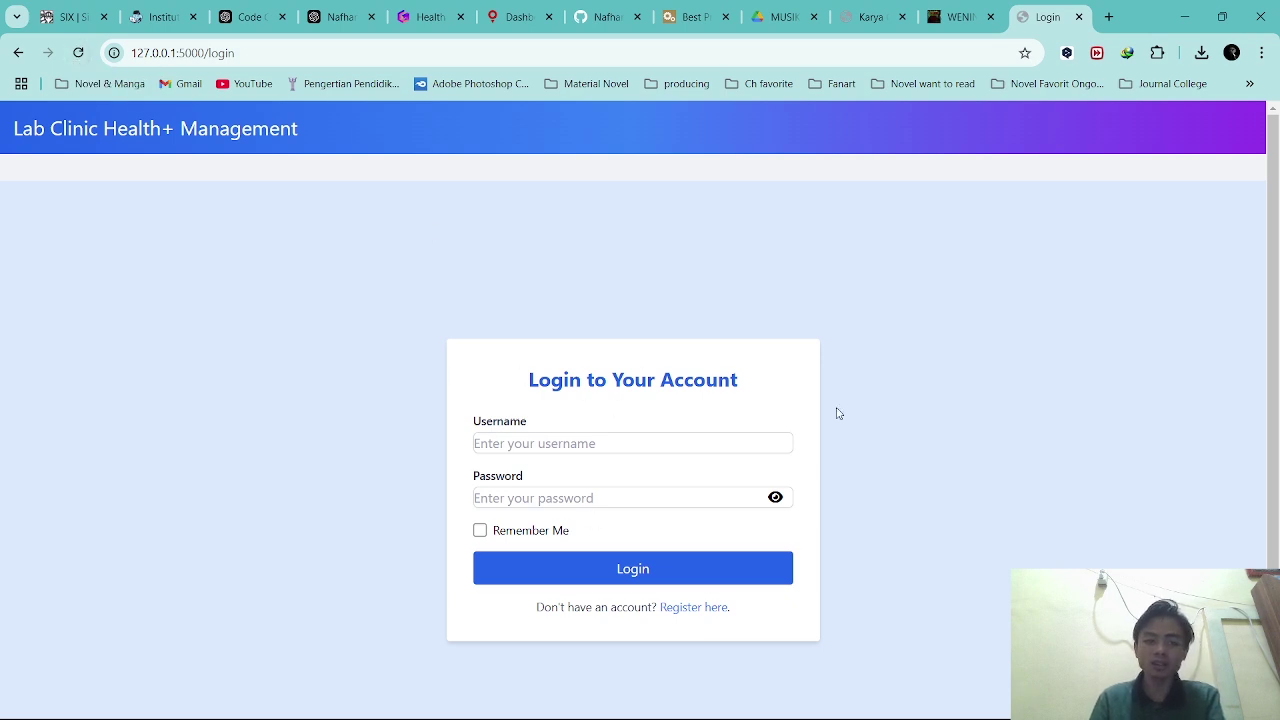
# Open the registration page and fill in a username, password and confirmation, revealing both passwords.
pyautogui.click(705, 610)
pyautogui.click(558, 429)
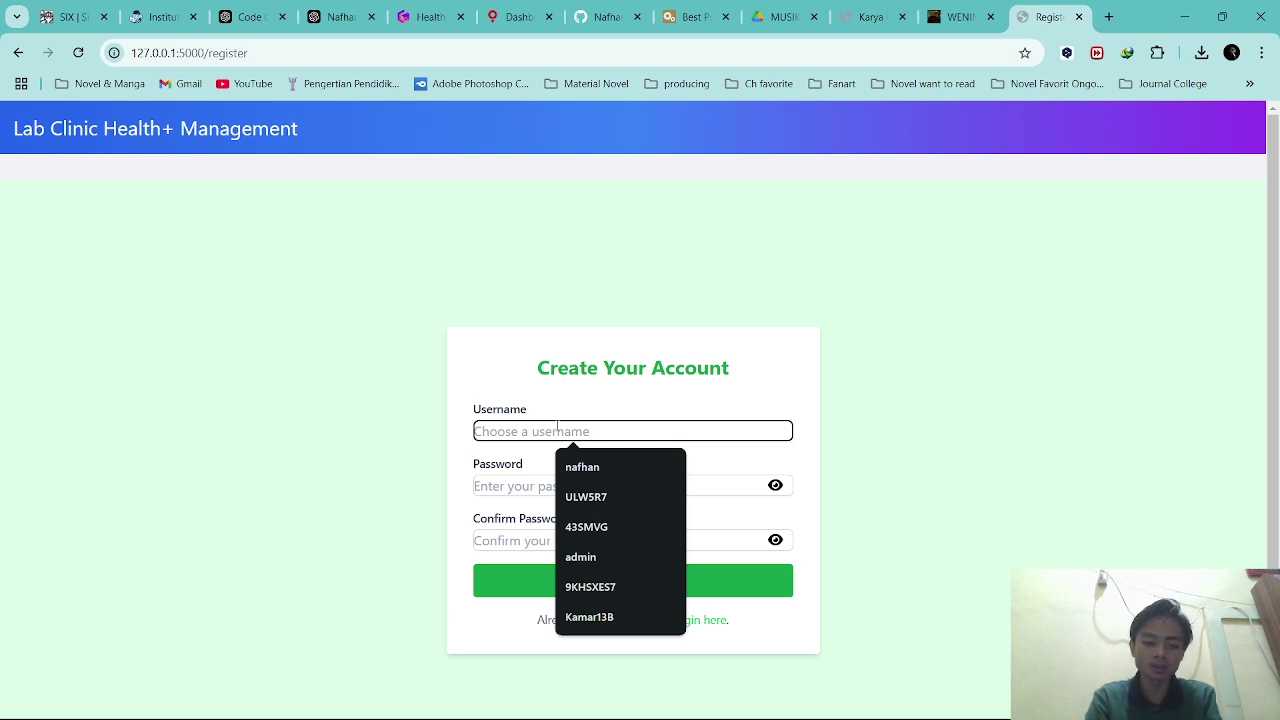
pyautogui.write('shafwa')
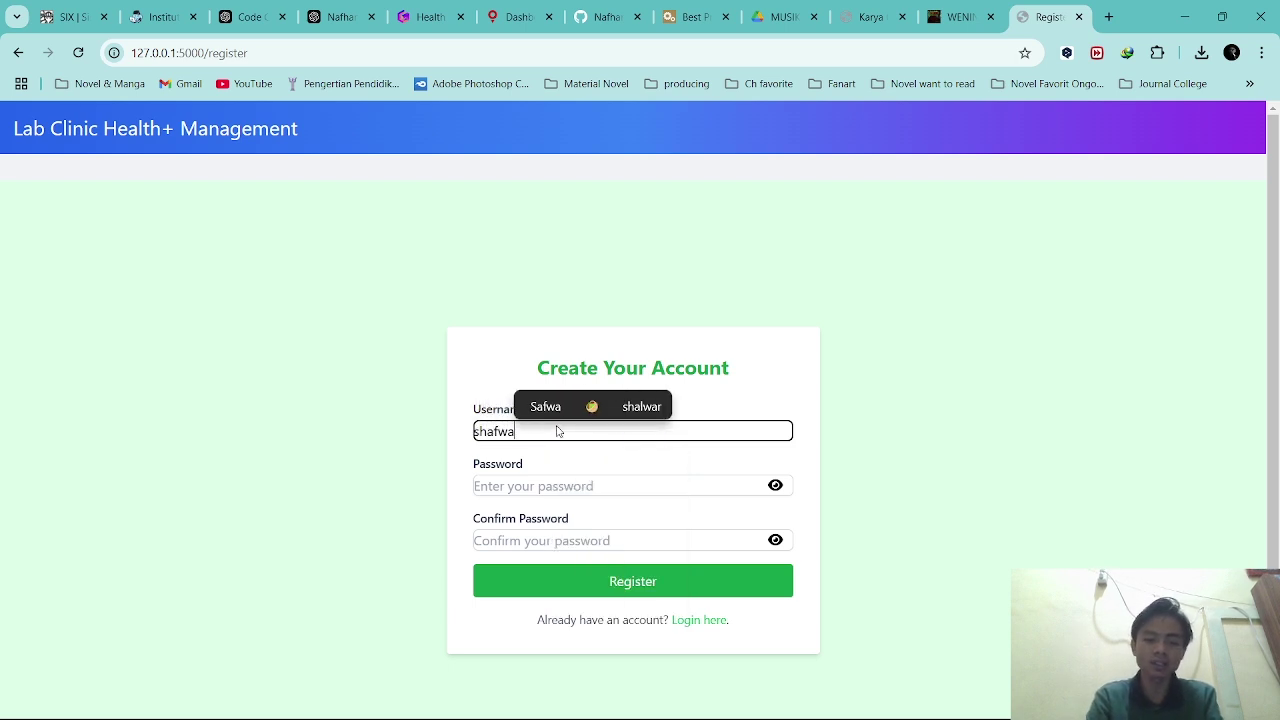
pyautogui.click(545, 486)
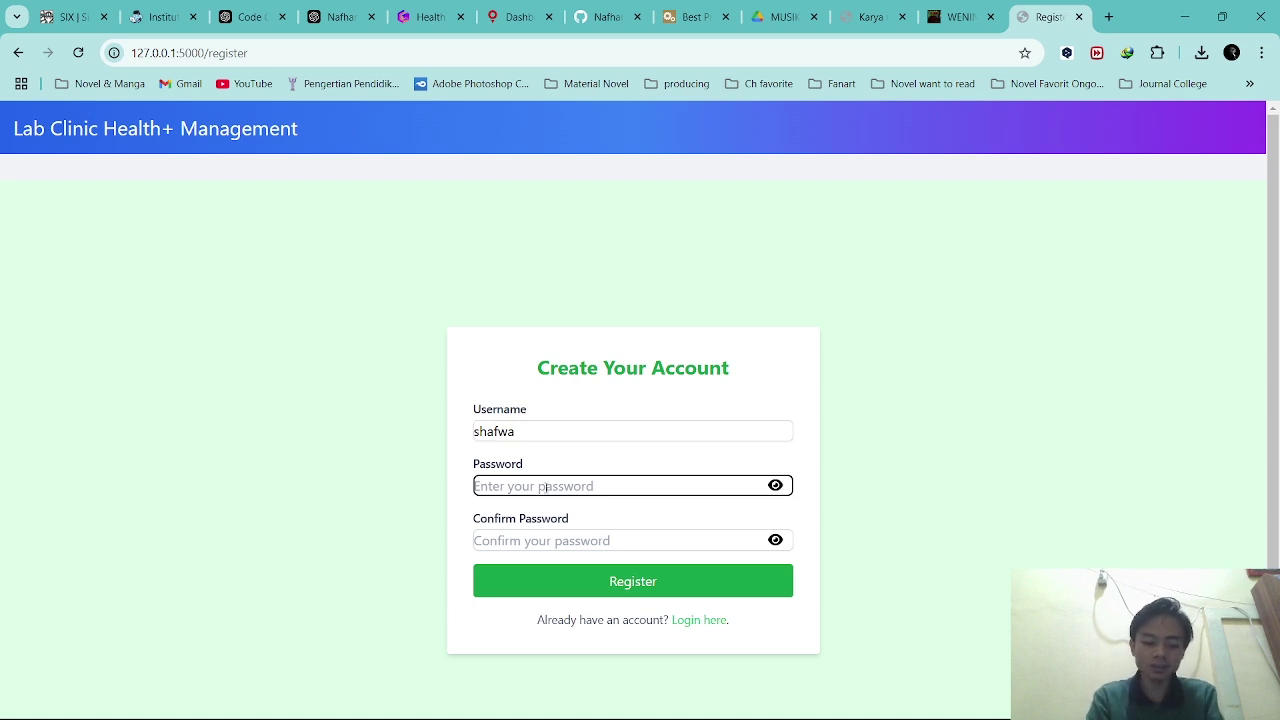
pyautogui.write('1')
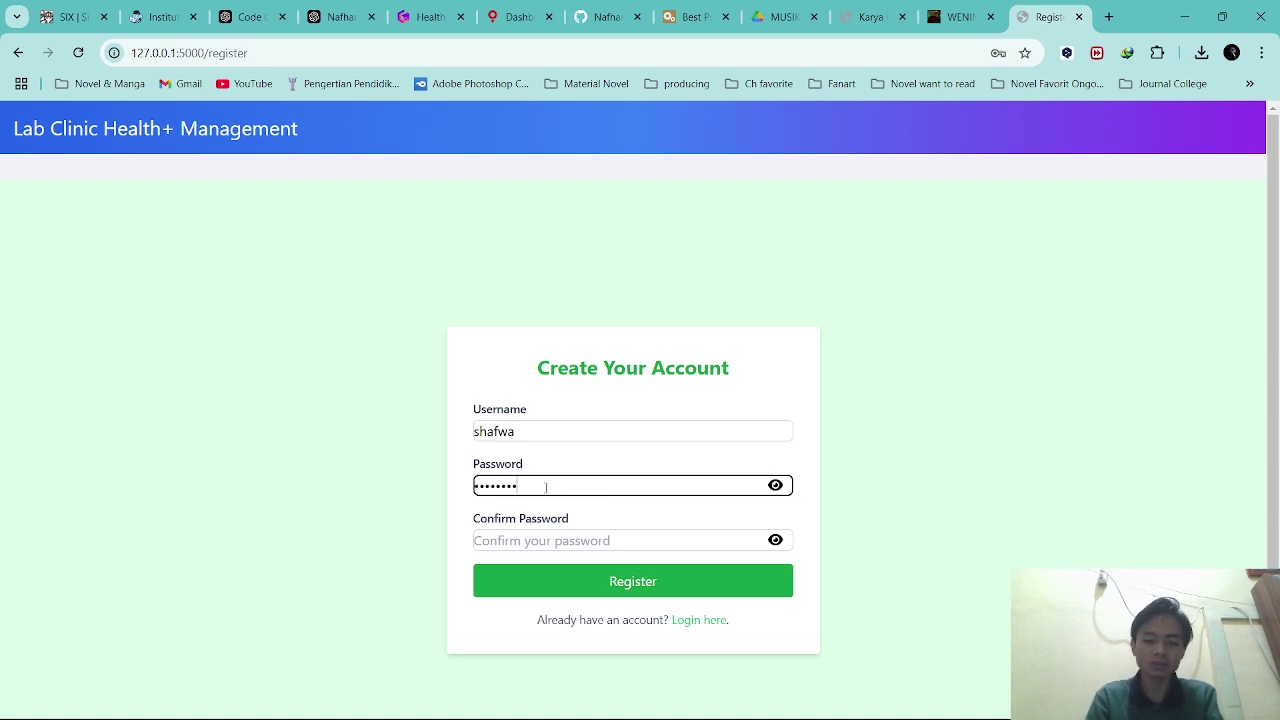
pyautogui.click(557, 538)
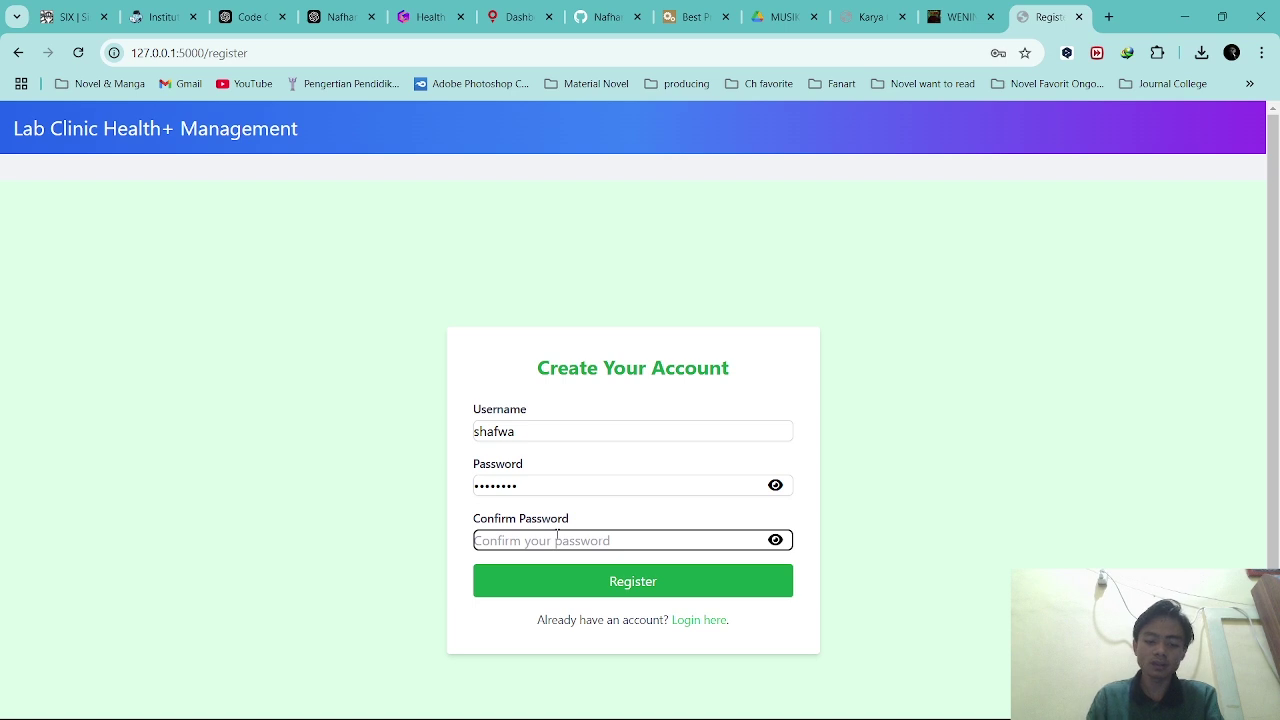
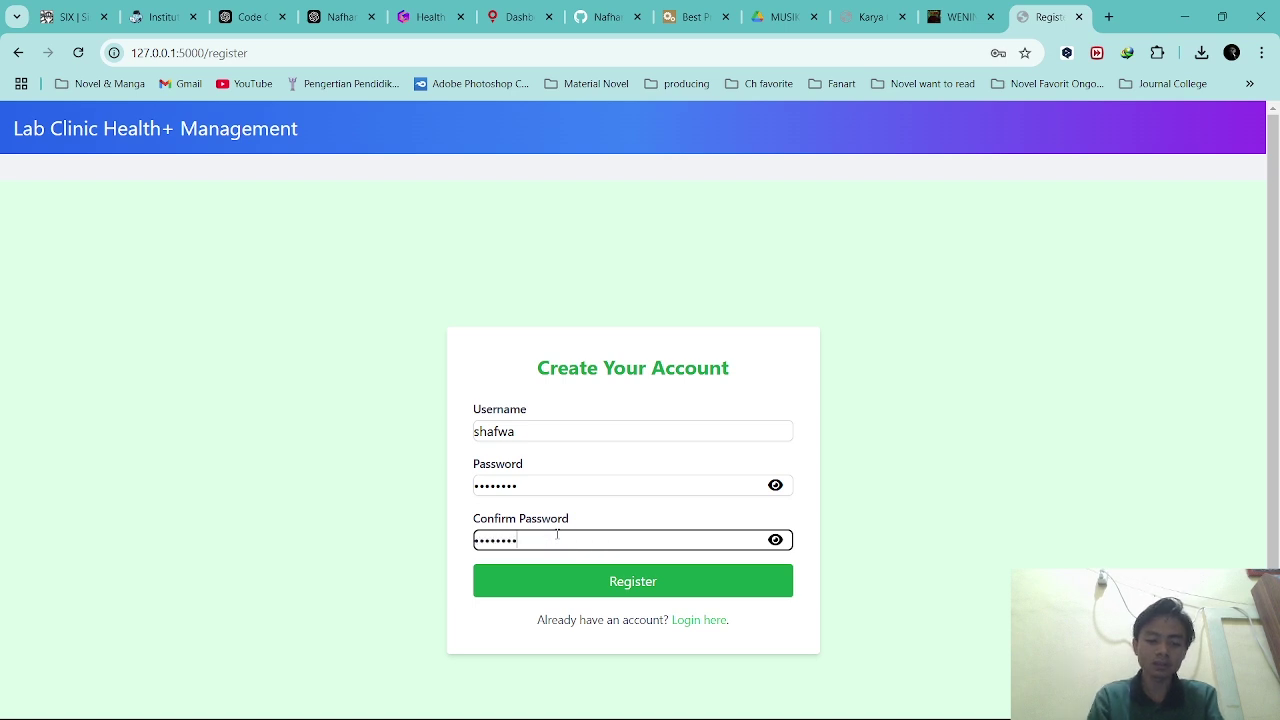
pyautogui.click(775, 487)
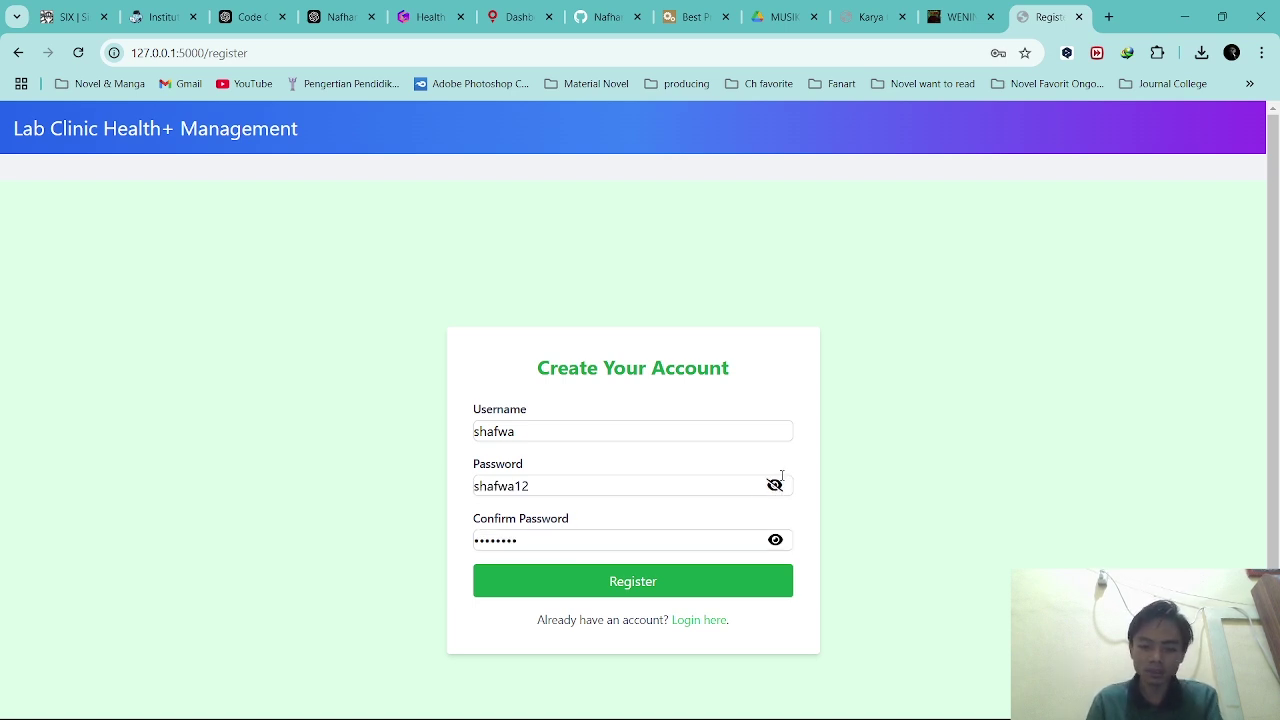
pyautogui.click(775, 541)
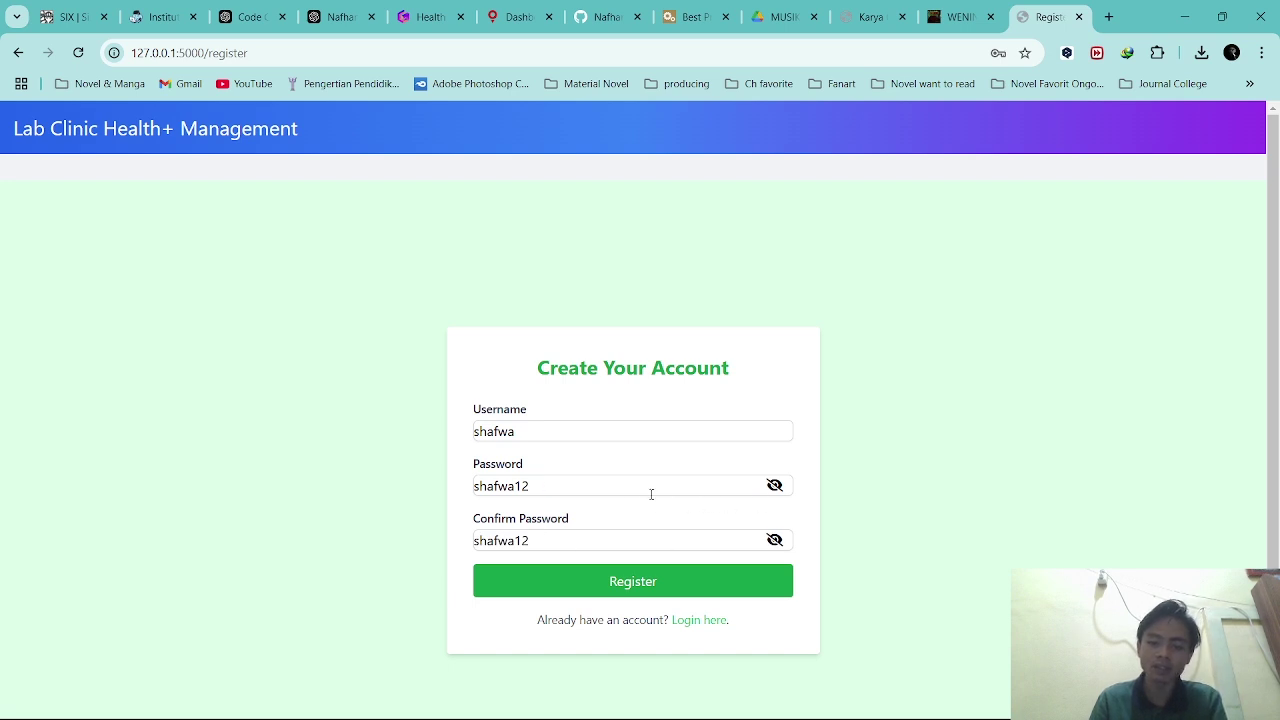
pyautogui.click(540, 487)
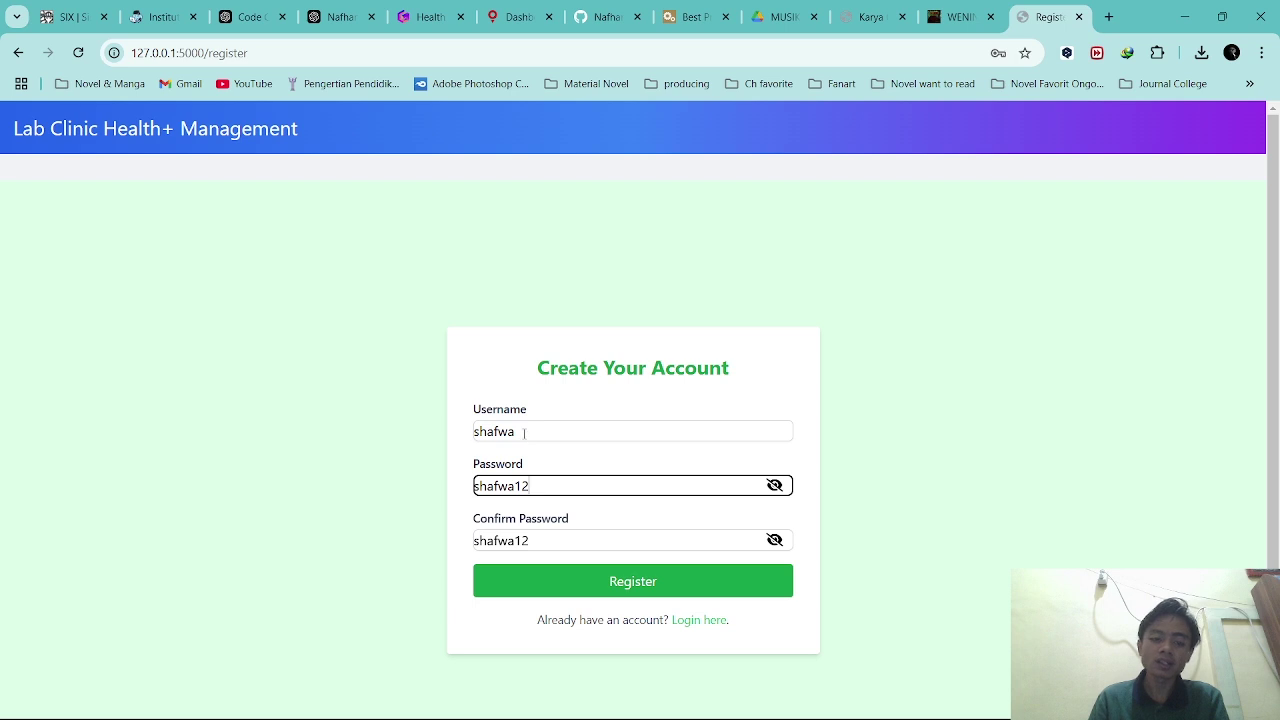
# Replace the username with a different one and submit the registration.
pyautogui.moveTo(524, 432); pyautogui.dragTo(477, 431)
pyautogui.press('BackSpace')
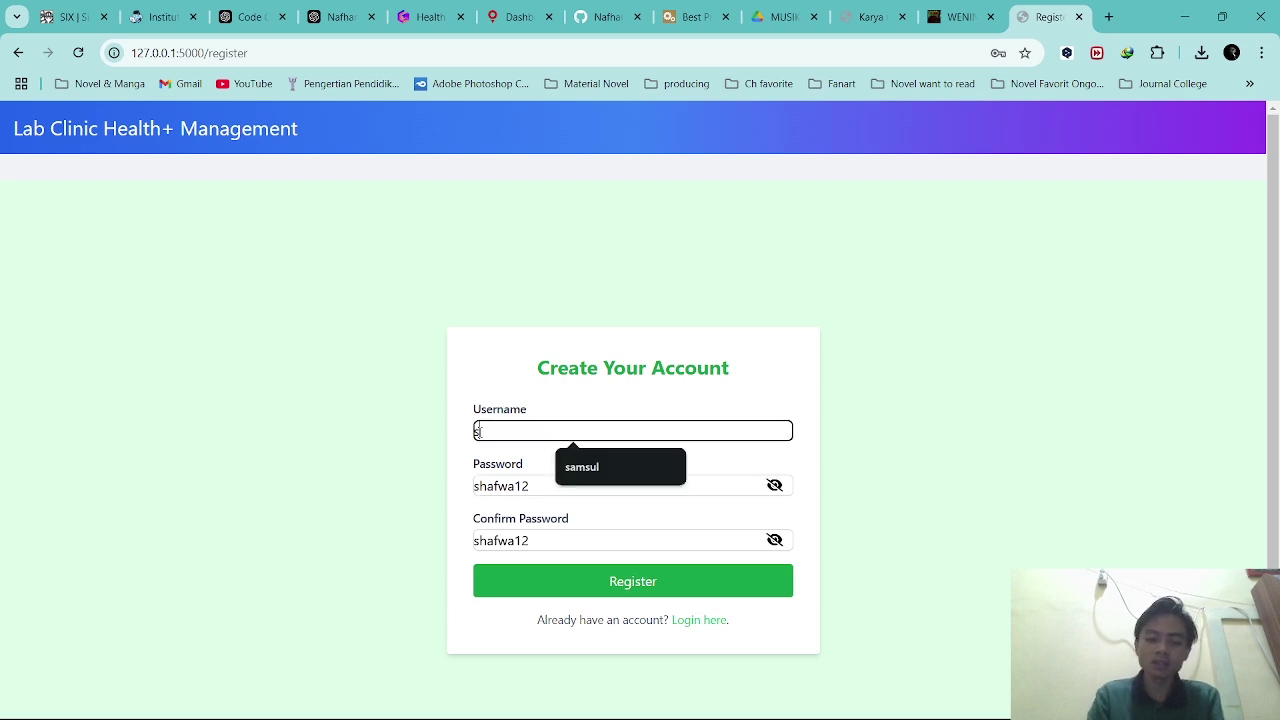
pyautogui.write('hadiyan')
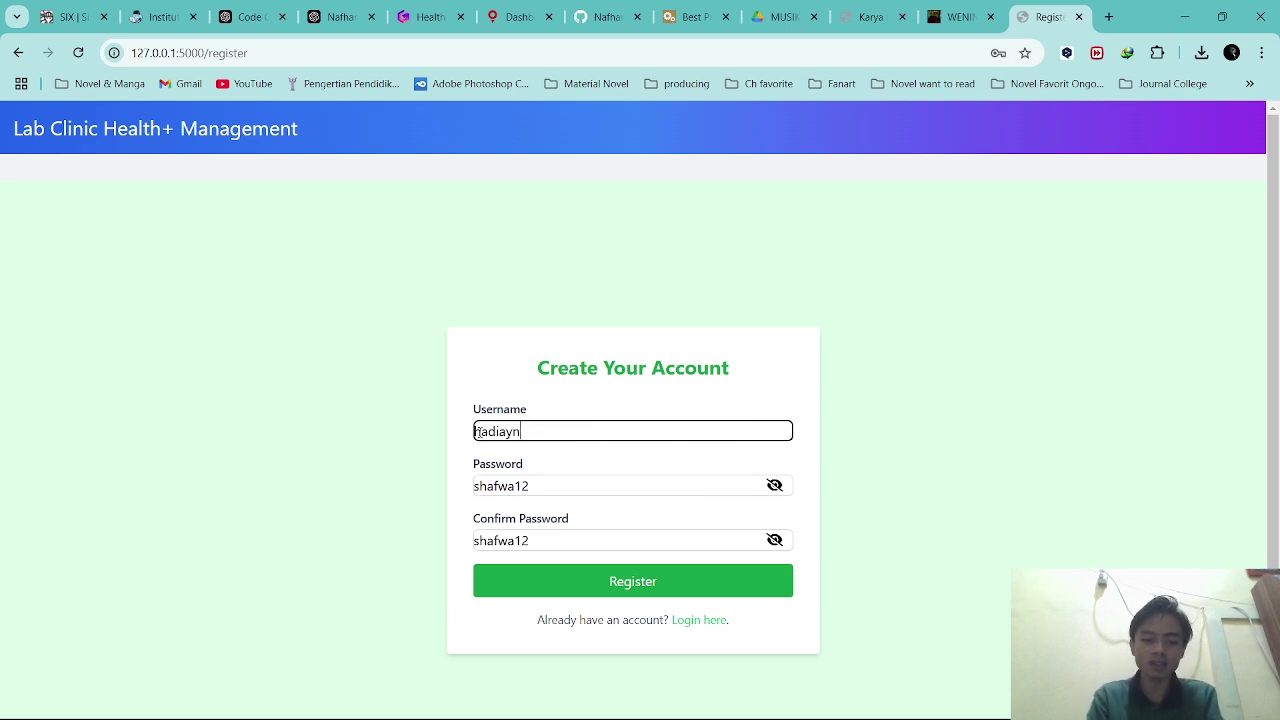
pyautogui.press('BackSpace')
pyautogui.press('BackSpace')
pyautogui.press('BackSpace')
pyautogui.write('yan')
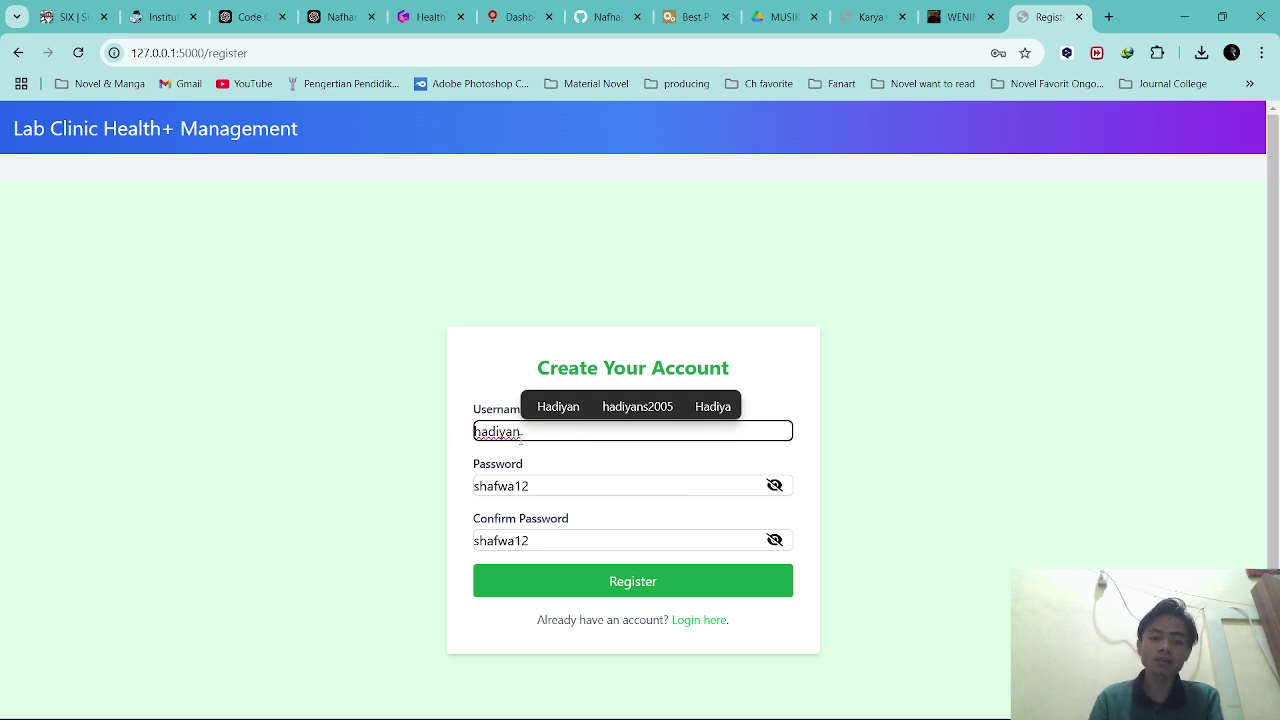
pyautogui.click(574, 597)
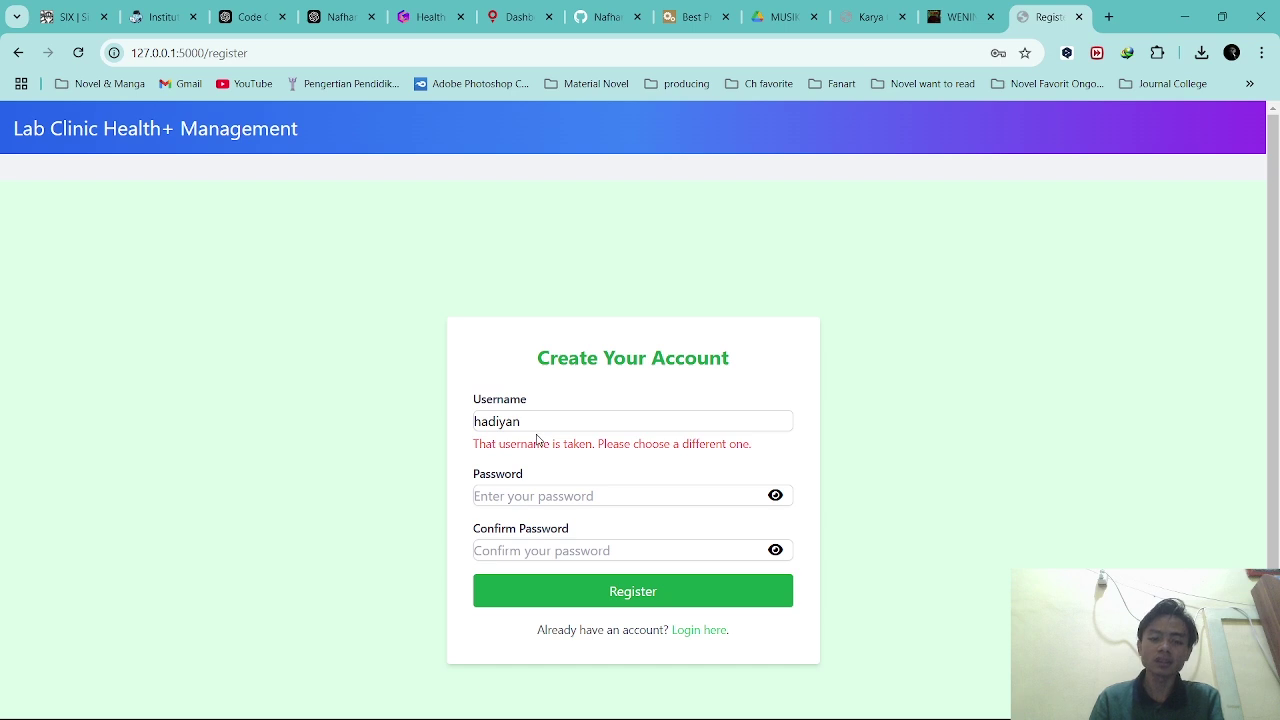
# Replace the rejected username and enter a new password, revealing it to check.
pyautogui.moveTo(537, 428); pyautogui.dragTo(444, 436)
pyautogui.press('BackSpace')
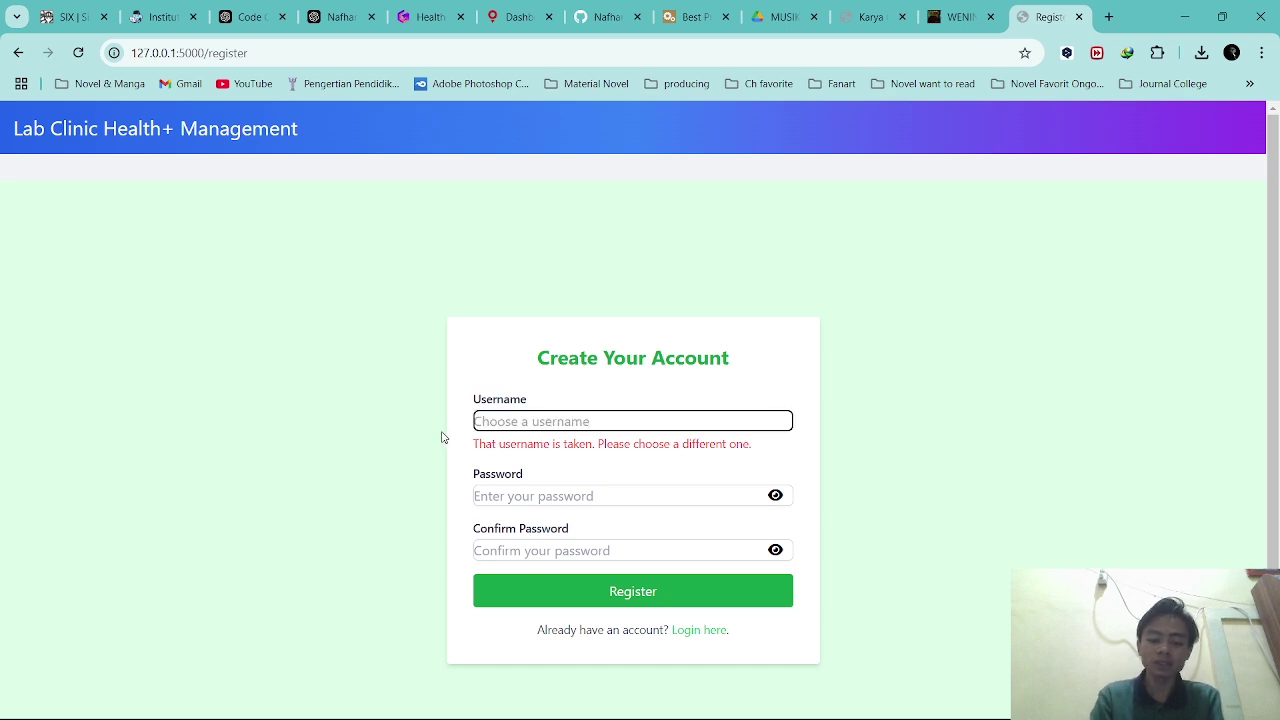
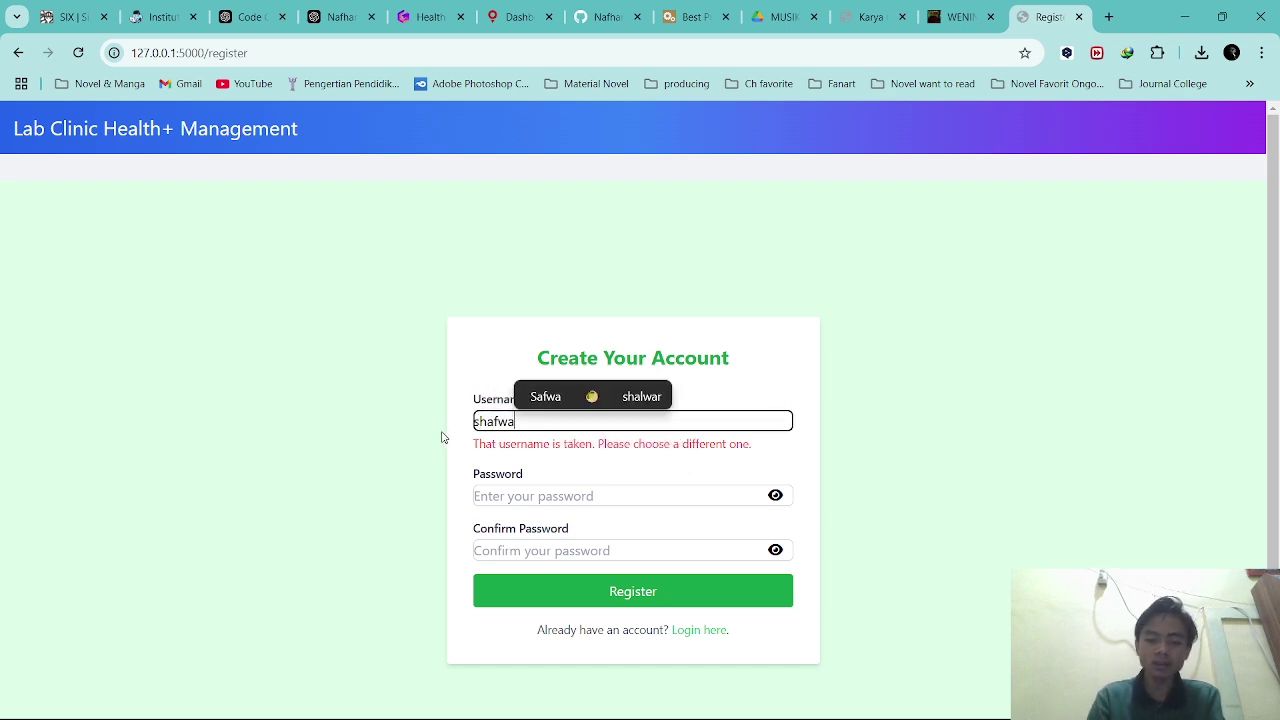
pyautogui.click(539, 494)
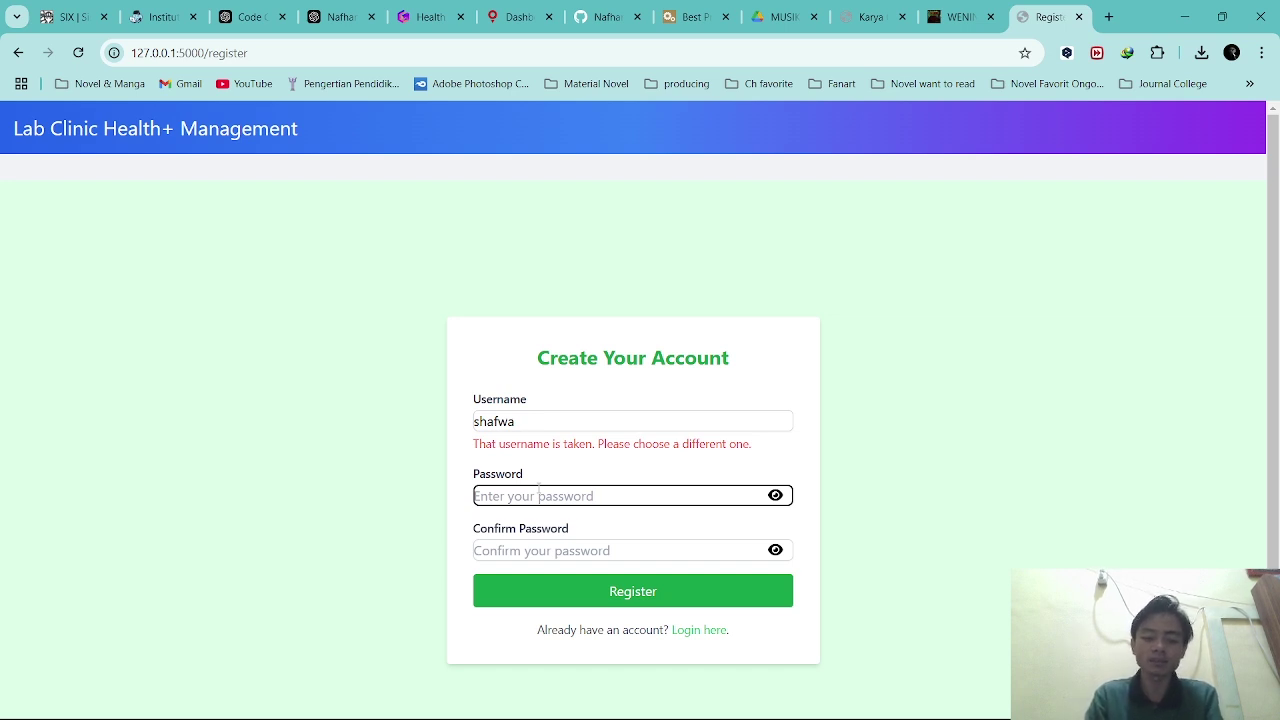
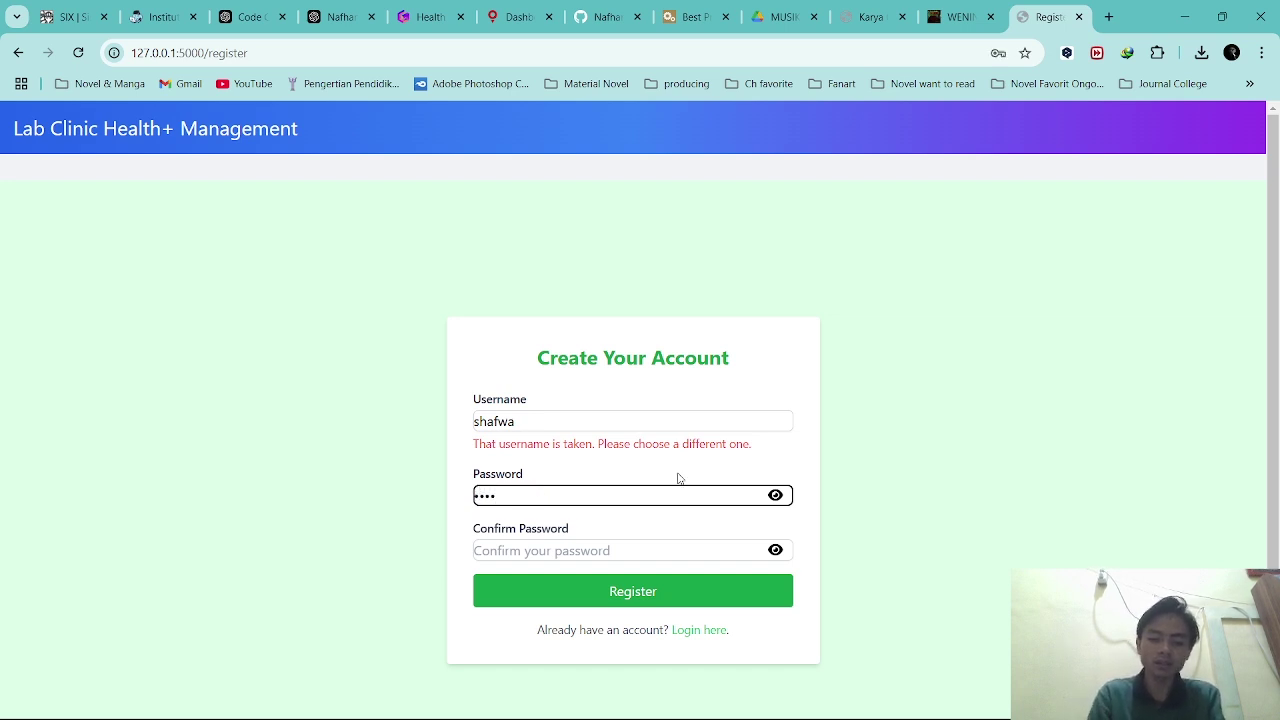
pyautogui.click(775, 495)
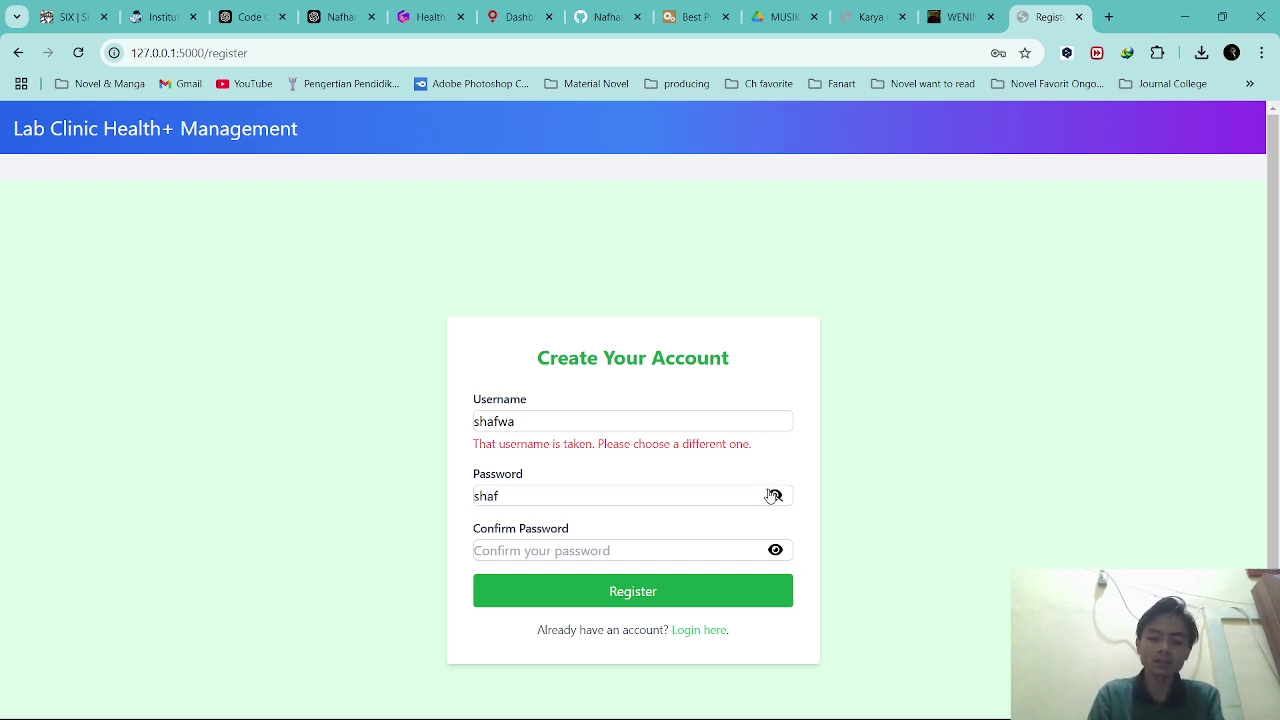
pyautogui.click(555, 494)
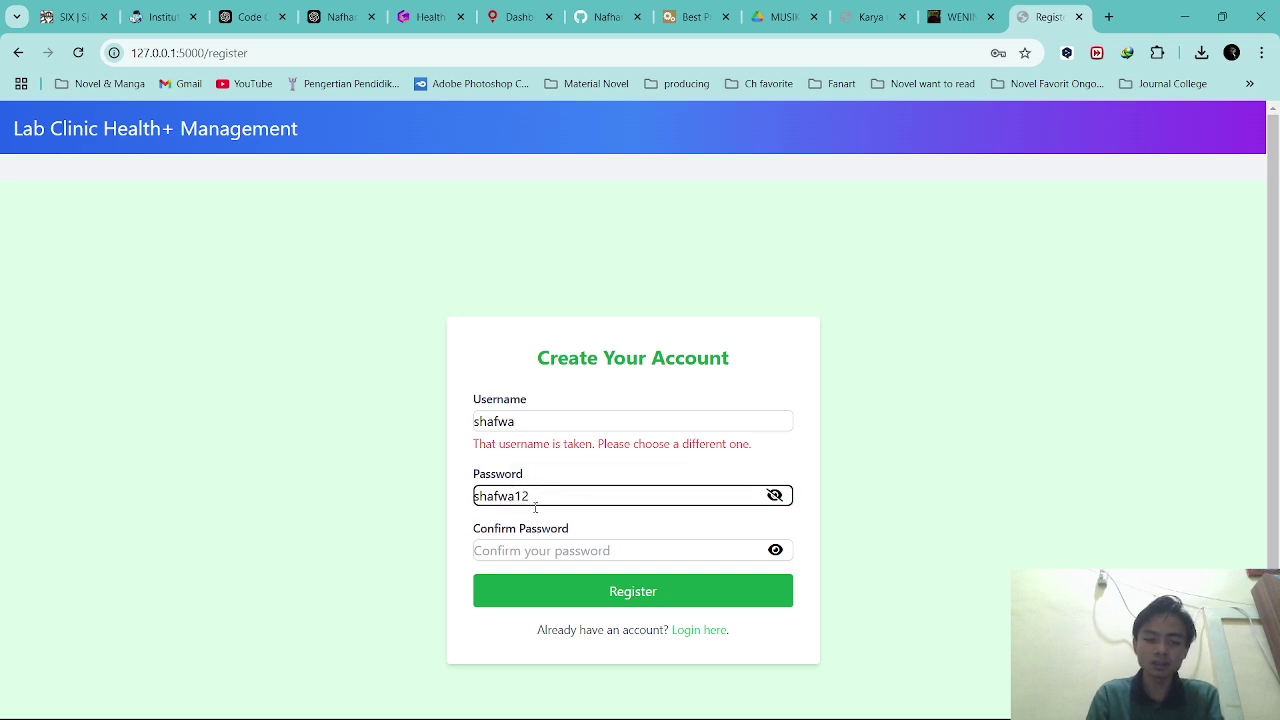
# Type the matching password confirmation, fix its typo, and submit the registration.
pyautogui.click(508, 545)
pyautogui.write('sh')
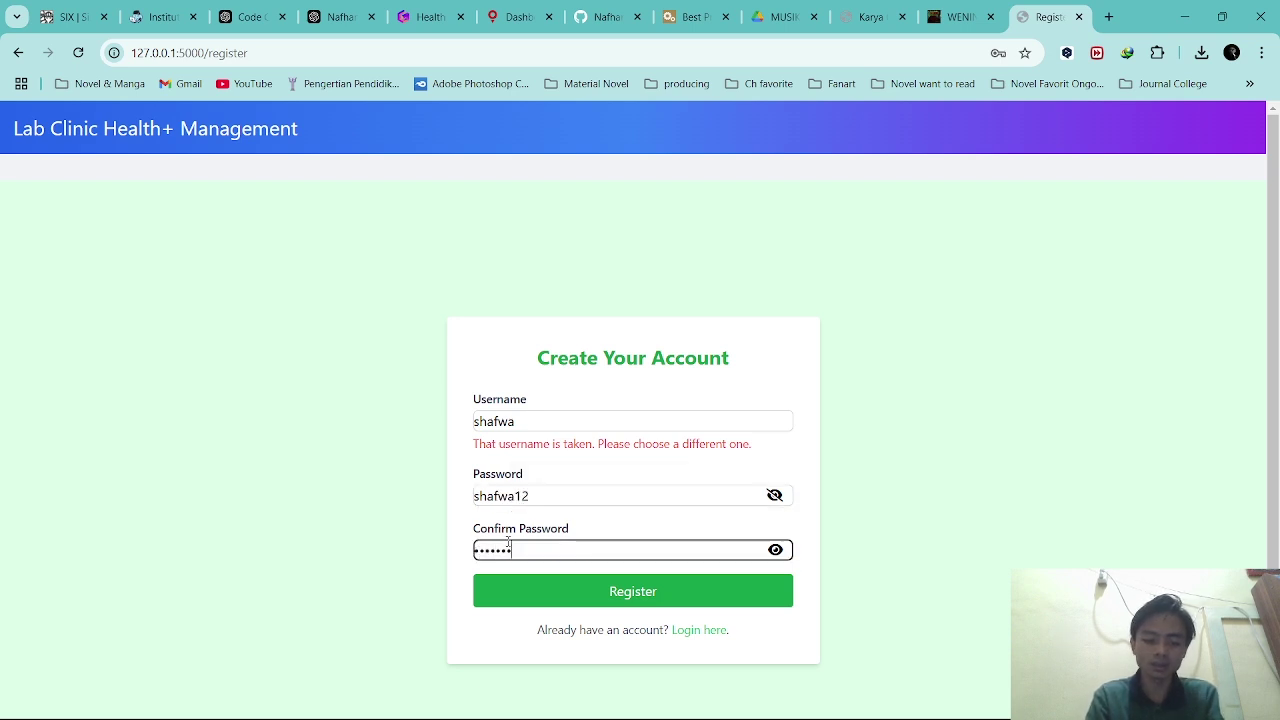
pyautogui.click(775, 549)
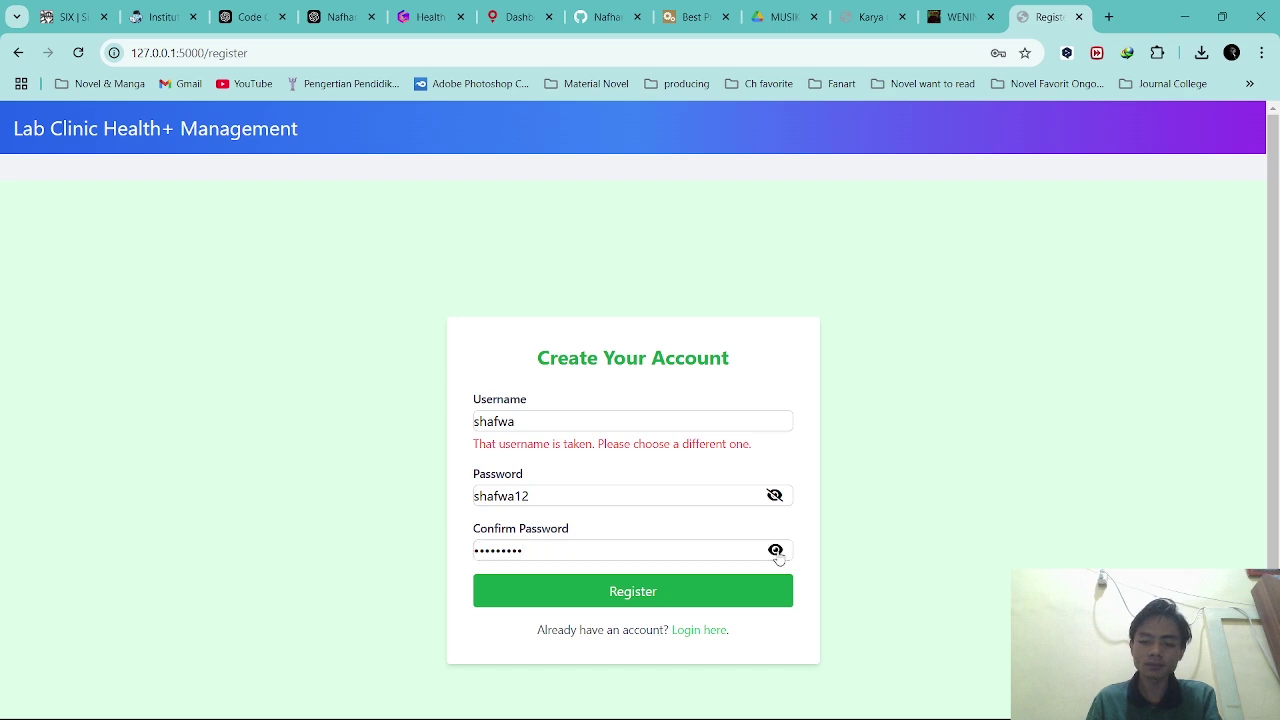
pyautogui.click(487, 555)
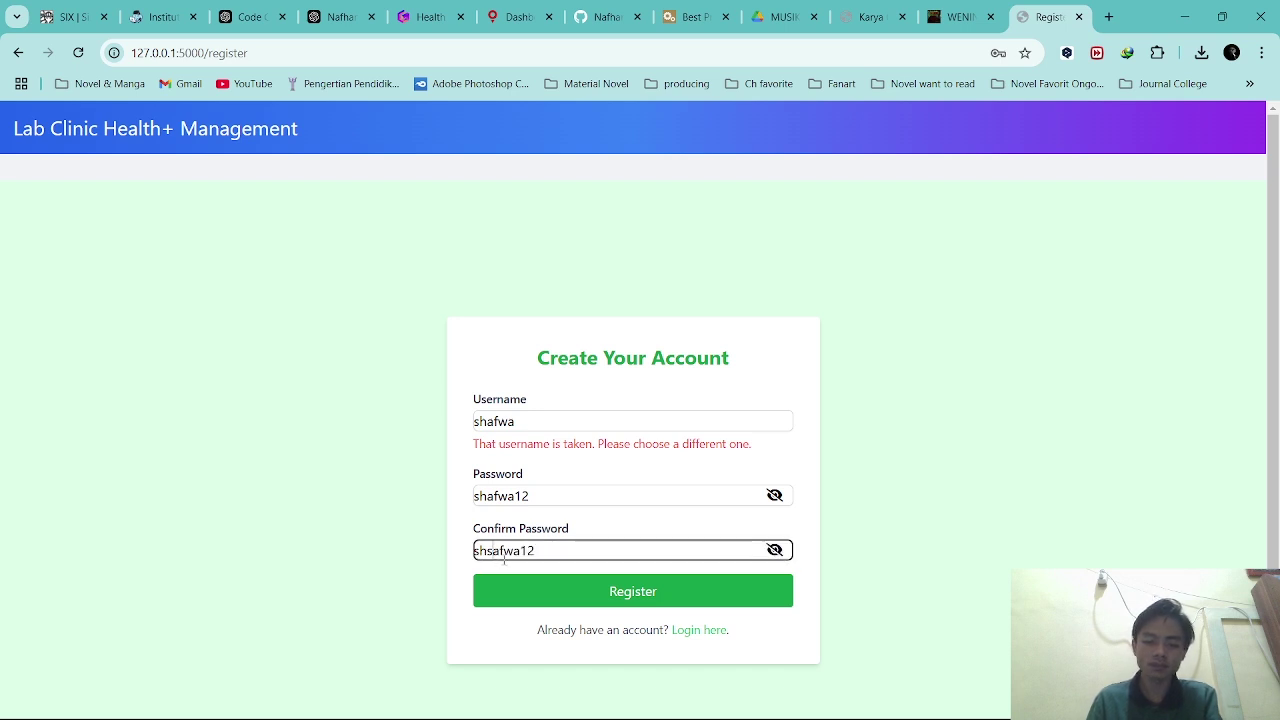
pyautogui.press('BackSpace')
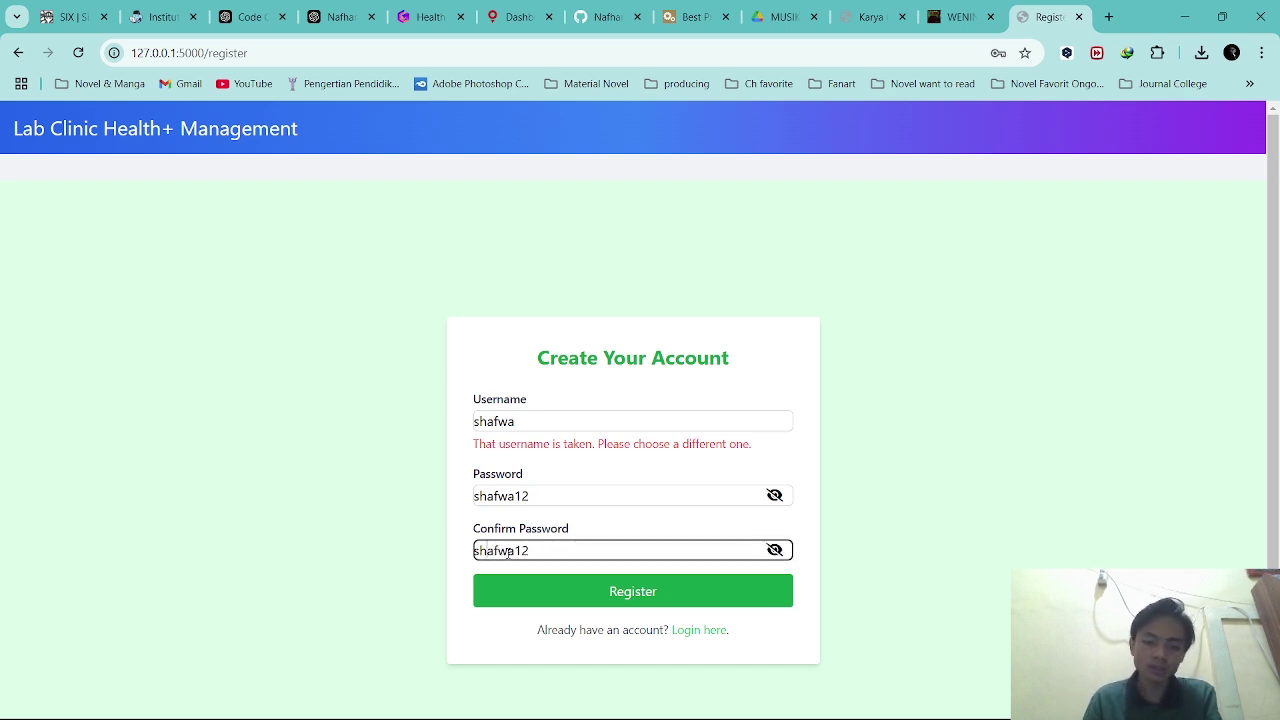
pyautogui.click(580, 596)
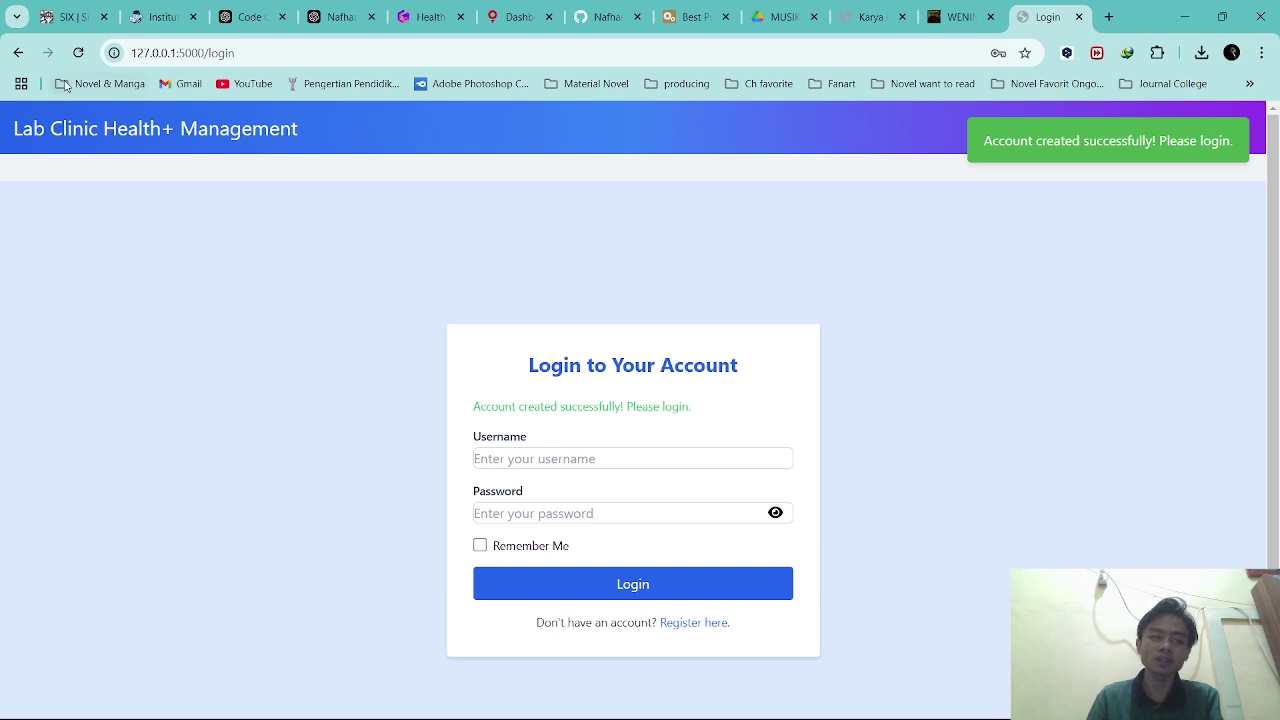
# Log in with the new account's username and password, checking the password via the eye icon.
pyautogui.click(561, 457)
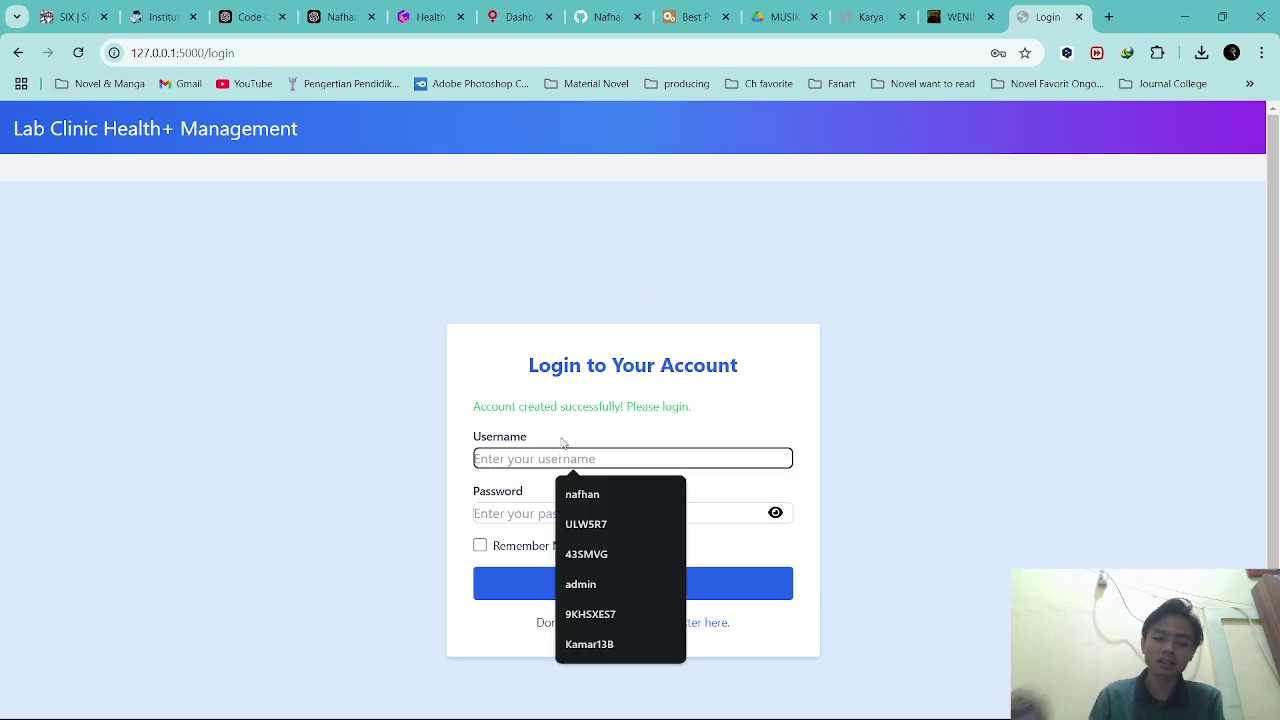
pyautogui.write('shafwa')
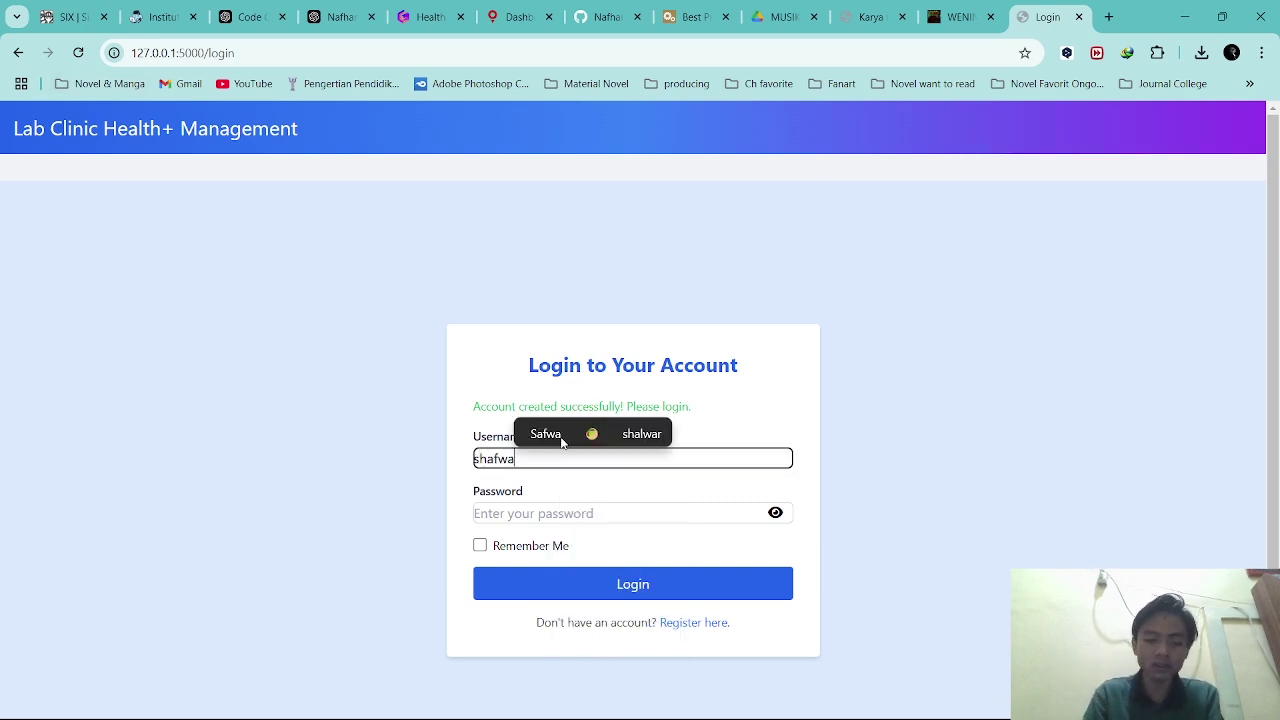
pyautogui.click(517, 507)
pyautogui.write('•••')
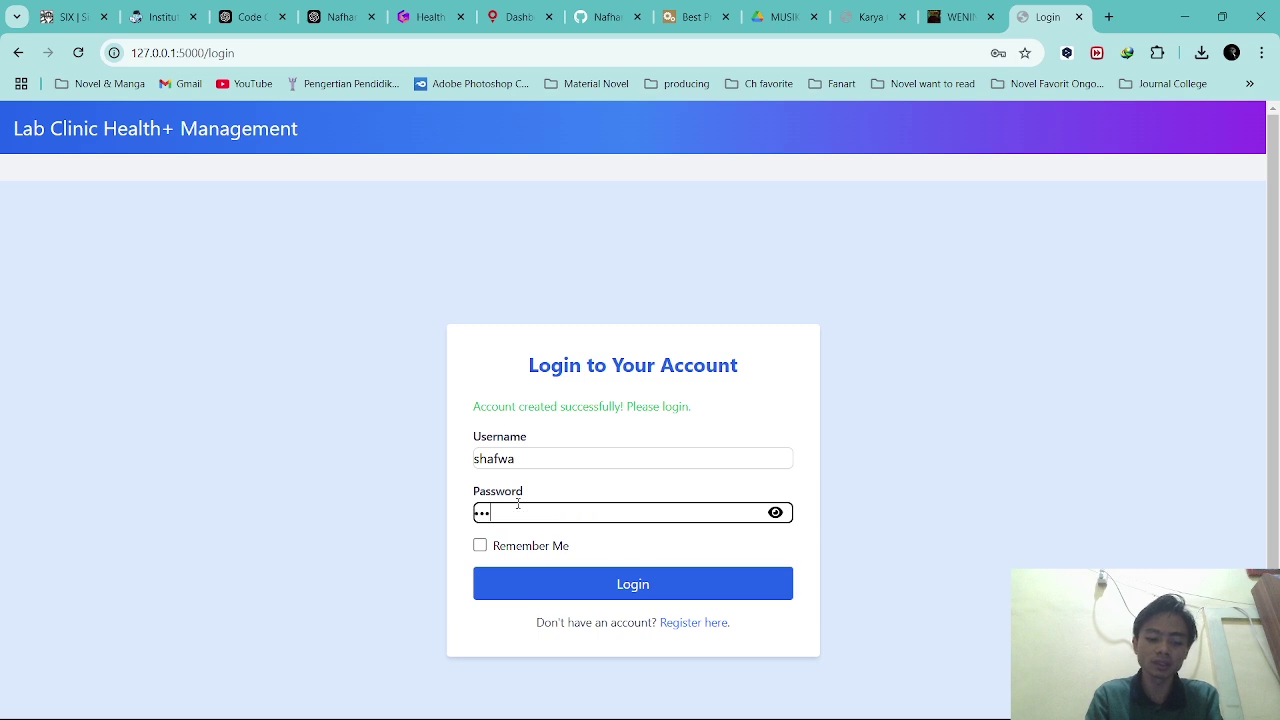
pyautogui.click(775, 512)
pyautogui.click(775, 512)
pyautogui.click(775, 512)
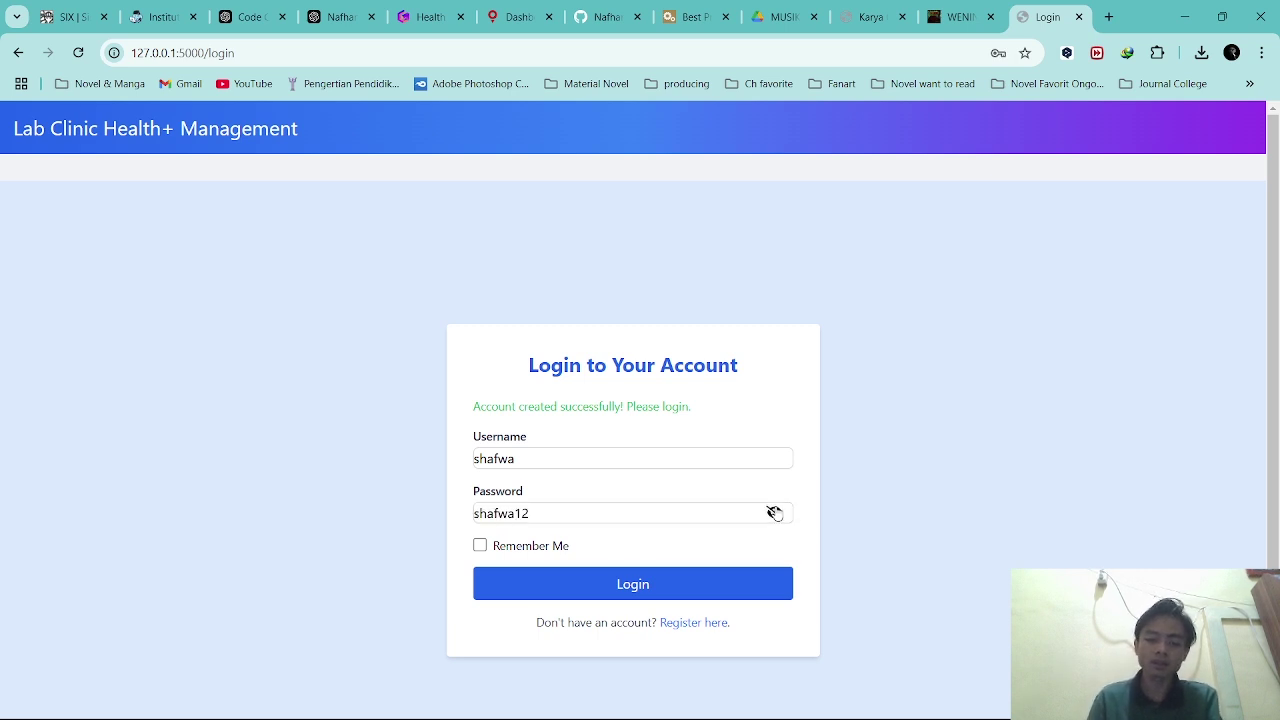
pyautogui.click(775, 512)
pyautogui.click(720, 578)
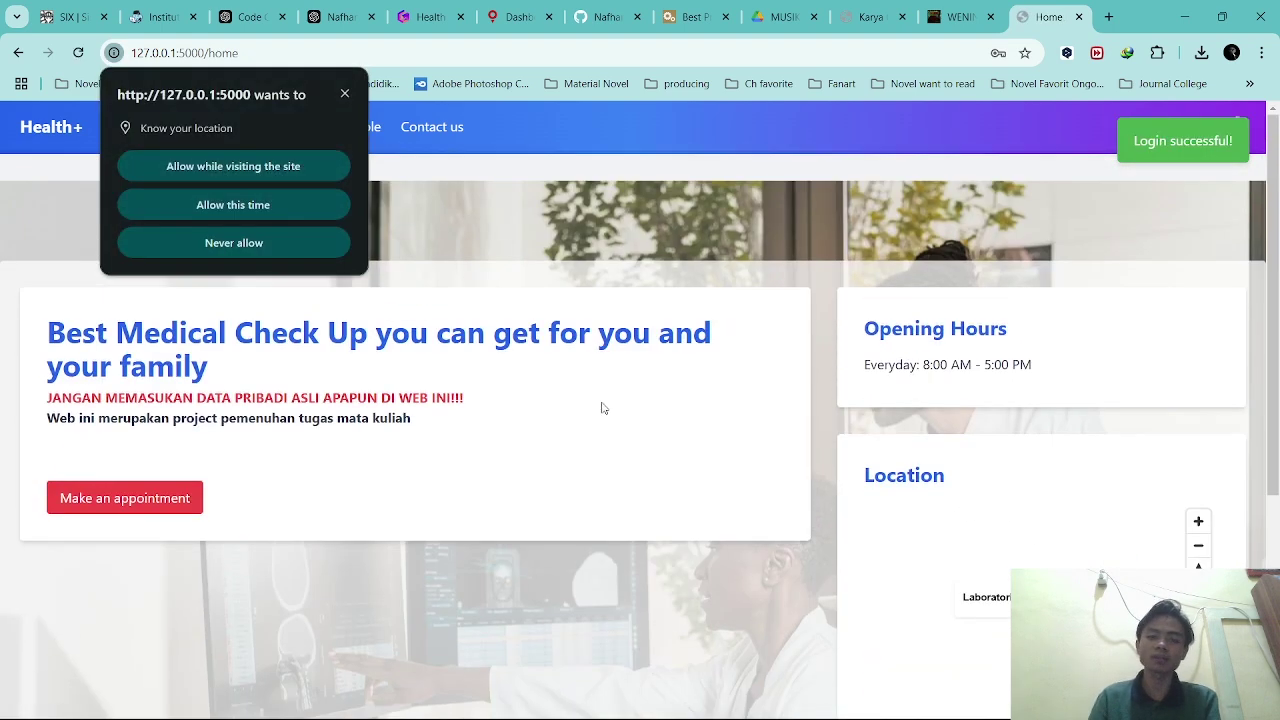
# Allow site location access and read through the heading, red warning and Opening Hours text.
pyautogui.click(273, 198)
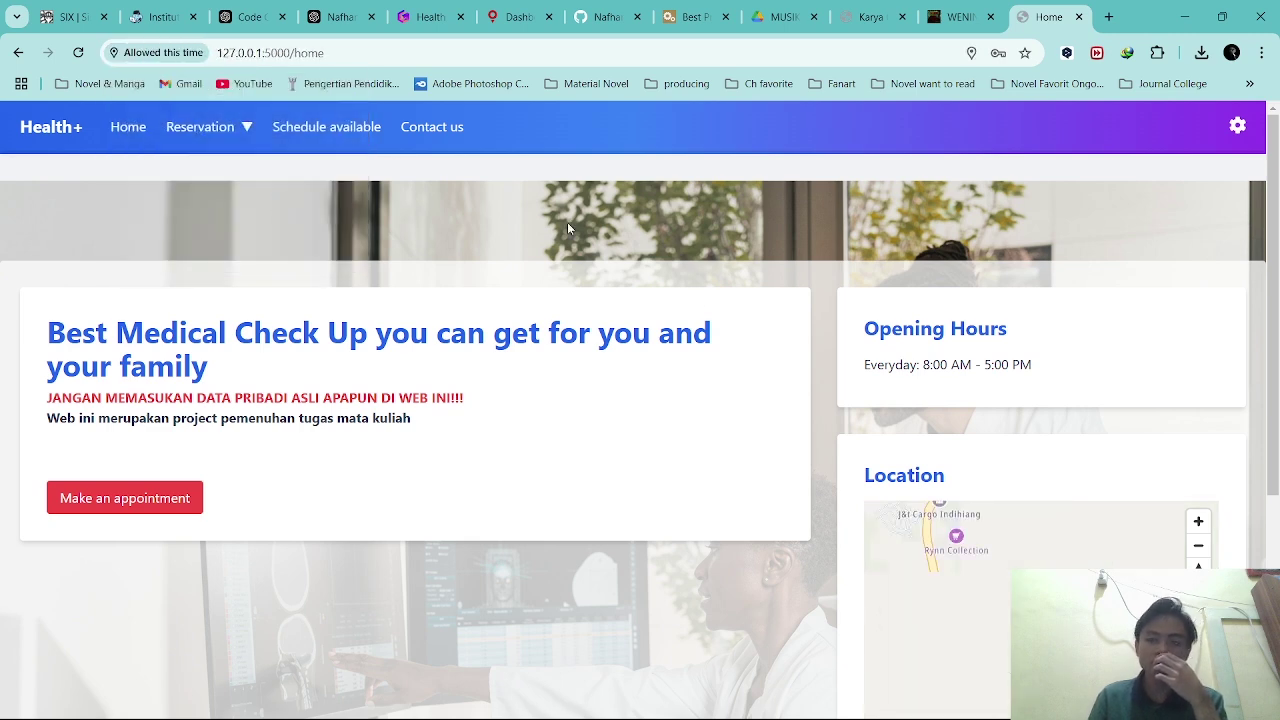
pyautogui.scroll(-1, 757, 329)
pyautogui.scroll(1, 591, 386)
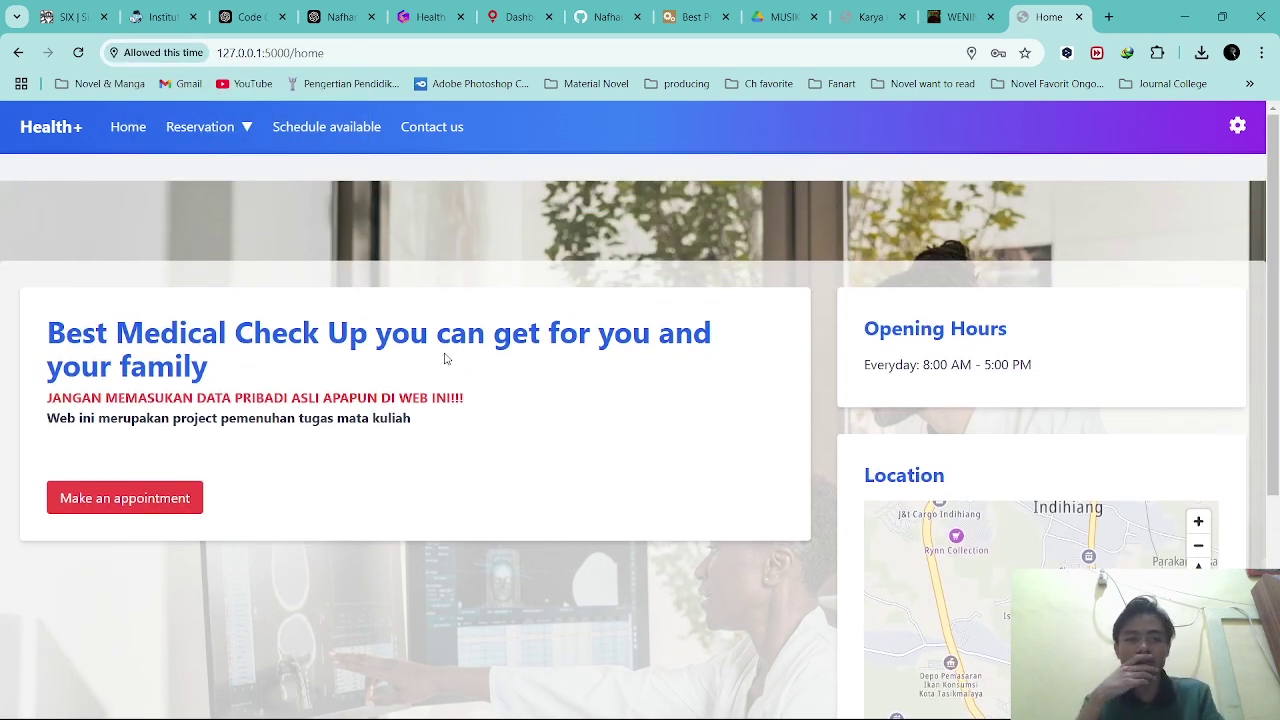
pyautogui.click(1237, 126)
pyautogui.scroll(-1, 377, 374)
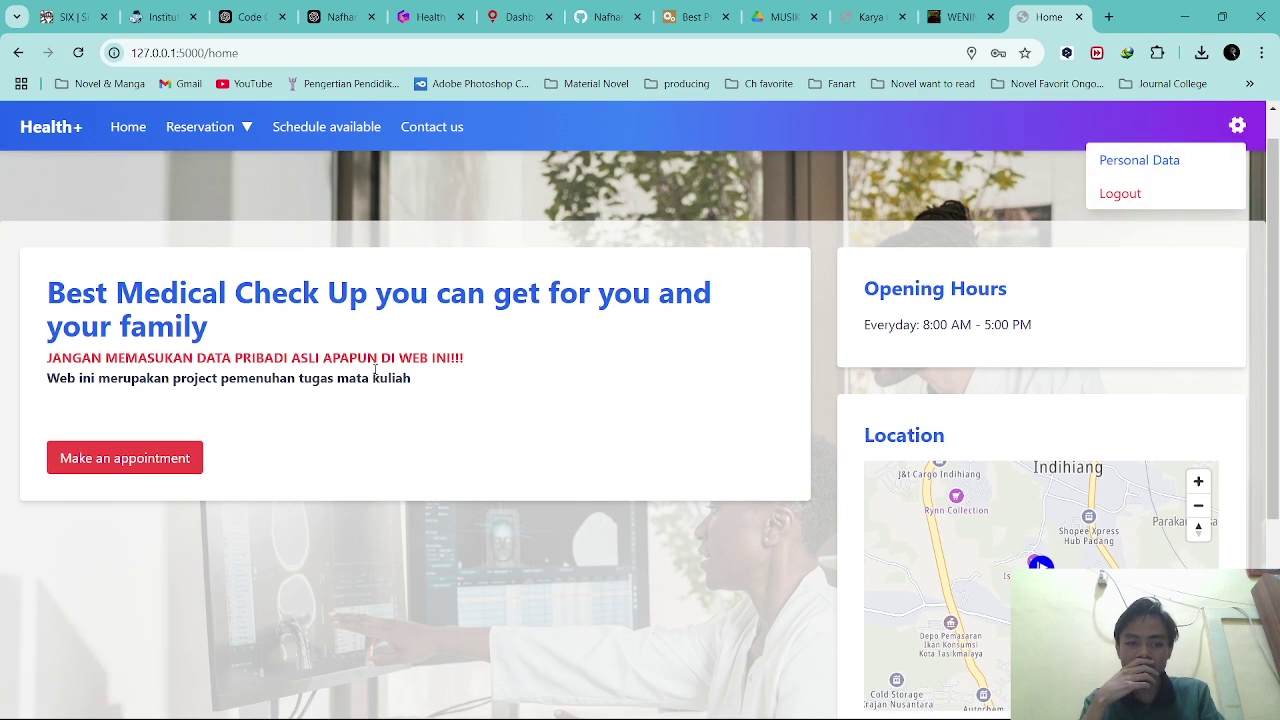
pyautogui.moveTo(45, 304); pyautogui.dragTo(335, 365)
pyautogui.click(334, 358)
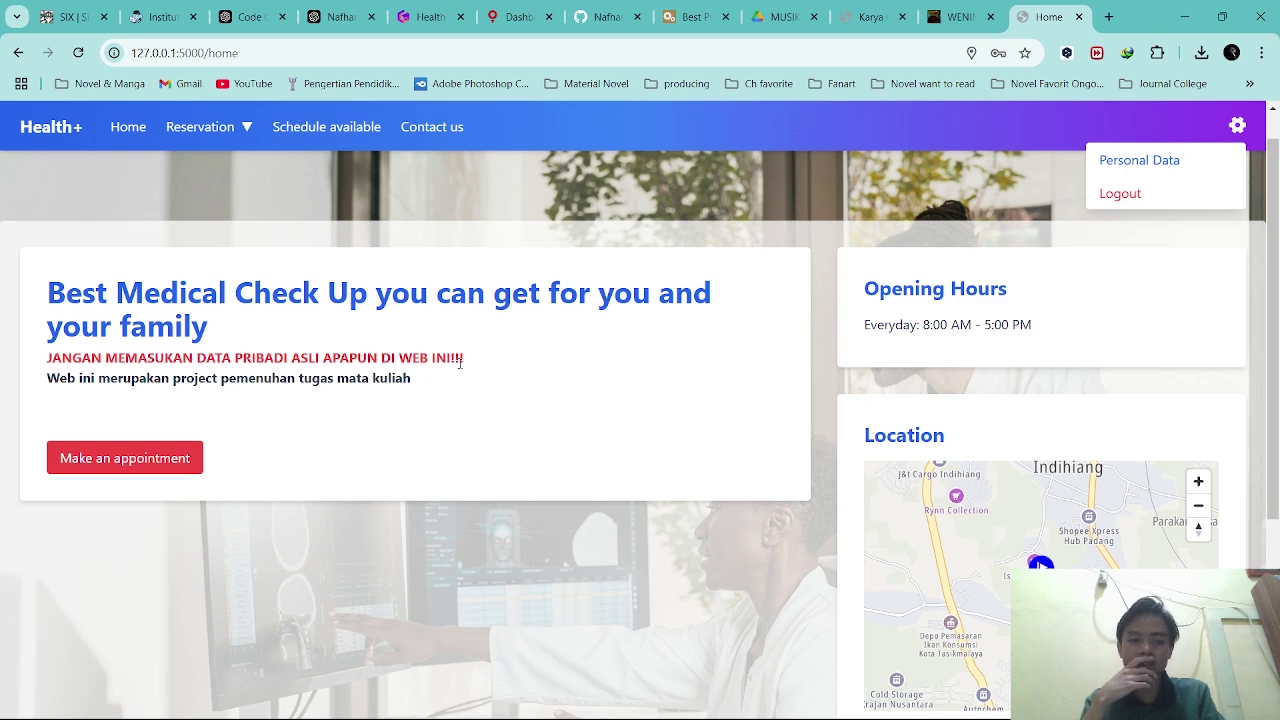
pyautogui.moveTo(465, 366); pyautogui.dragTo(46, 360)
pyautogui.click(220, 328)
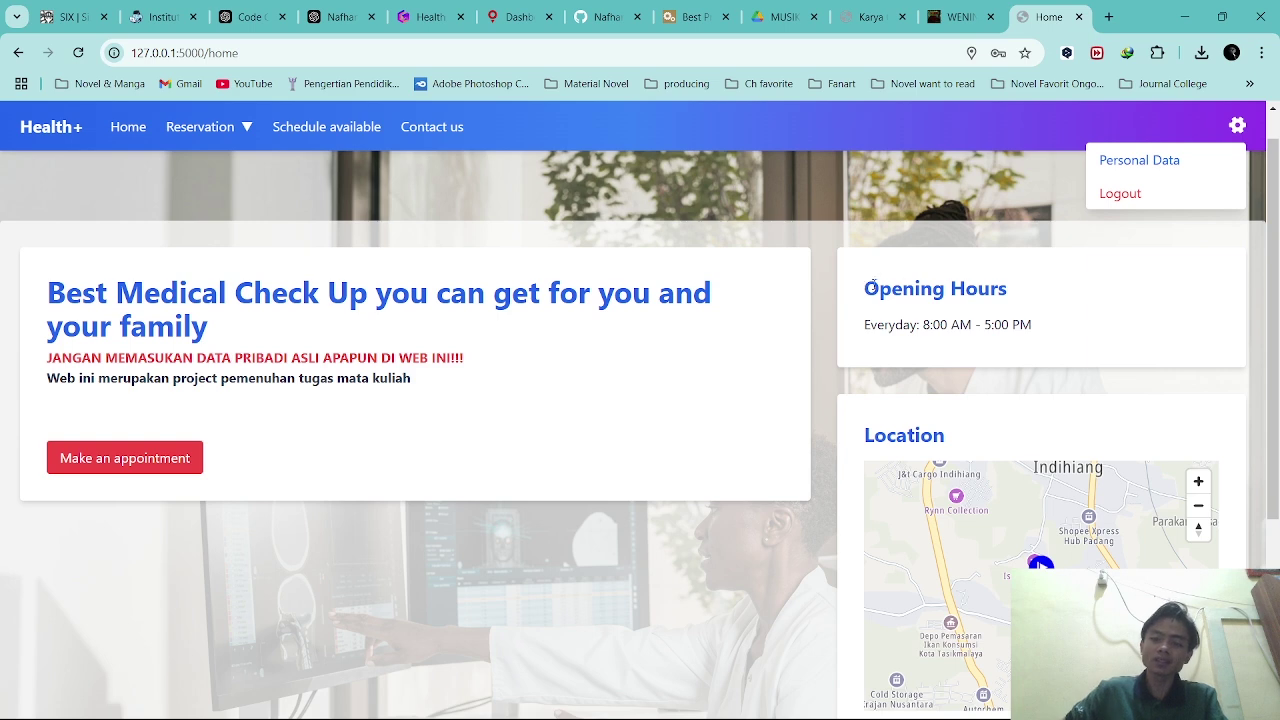
pyautogui.moveTo(864, 290); pyautogui.dragTo(1031, 322)
pyautogui.click(1031, 318)
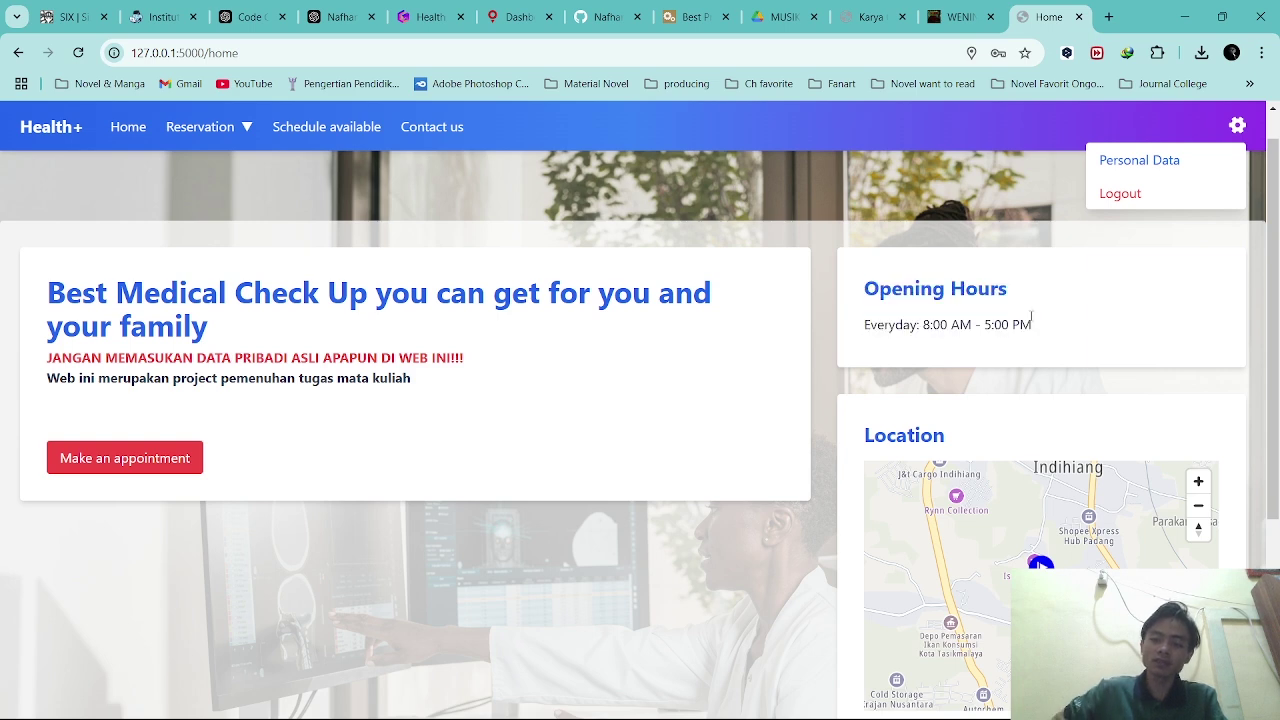
# View the location map, close the account menu and reload the home page via Health+.
pyautogui.scroll(-3, 742, 290)
pyautogui.scroll(3, 849, 336)
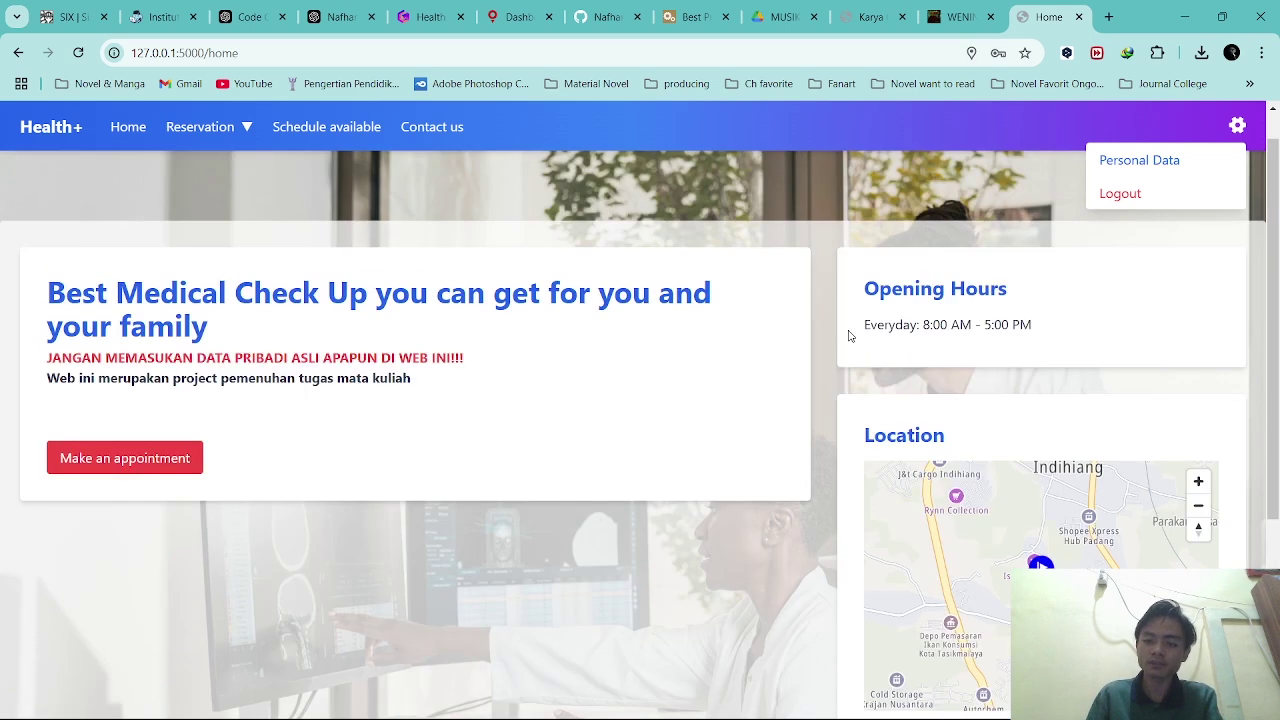
pyautogui.click(1238, 126)
pyautogui.scroll(-2, 826, 346)
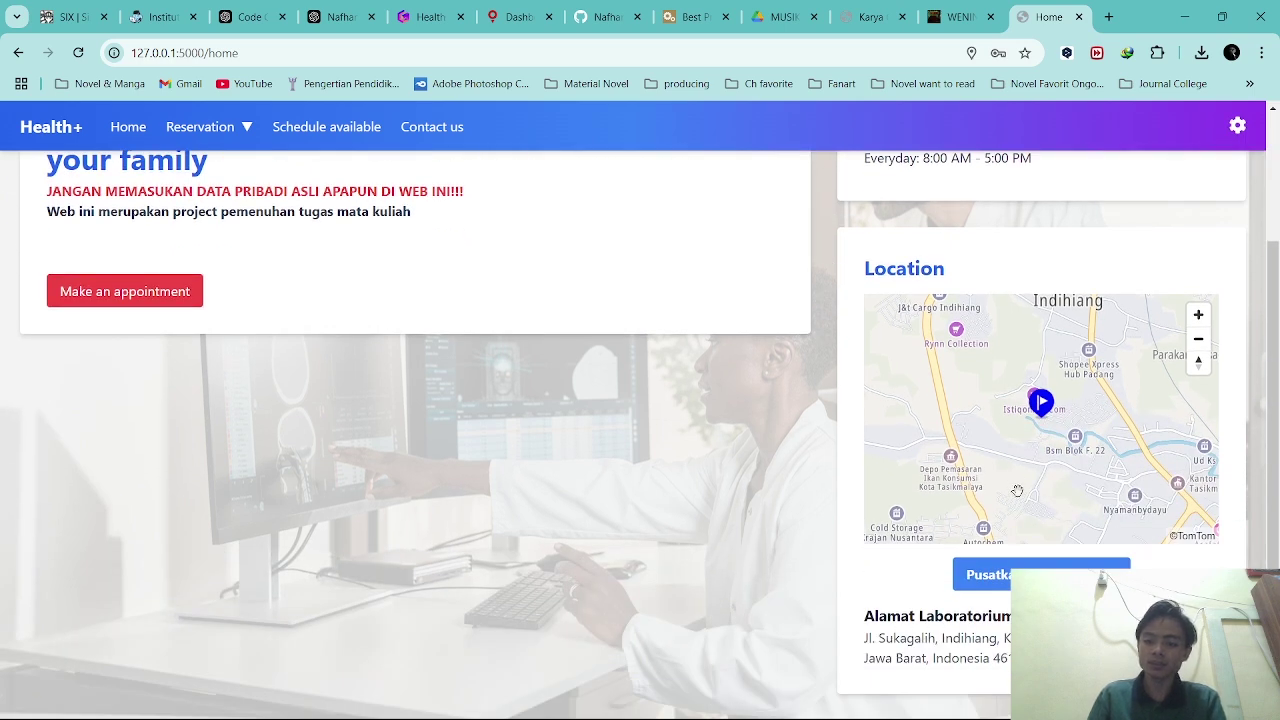
pyautogui.scroll(3, 1045, 403)
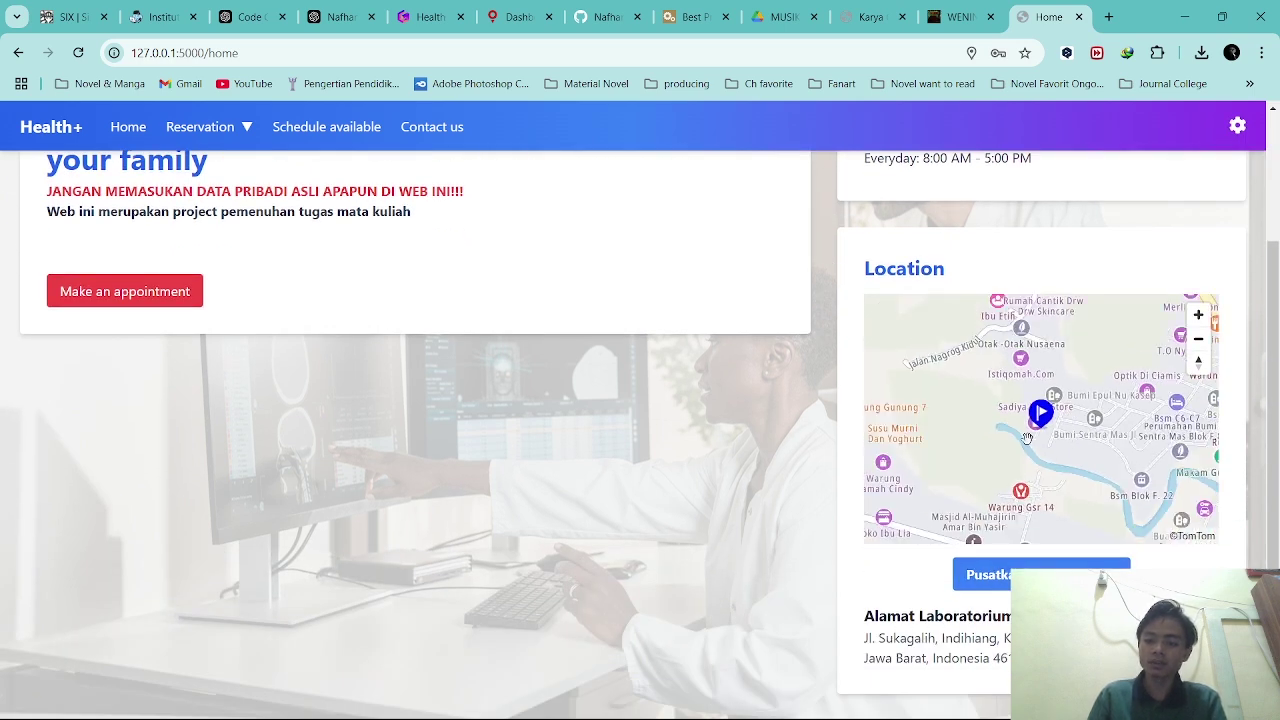
pyautogui.scroll(-4, 1040, 408)
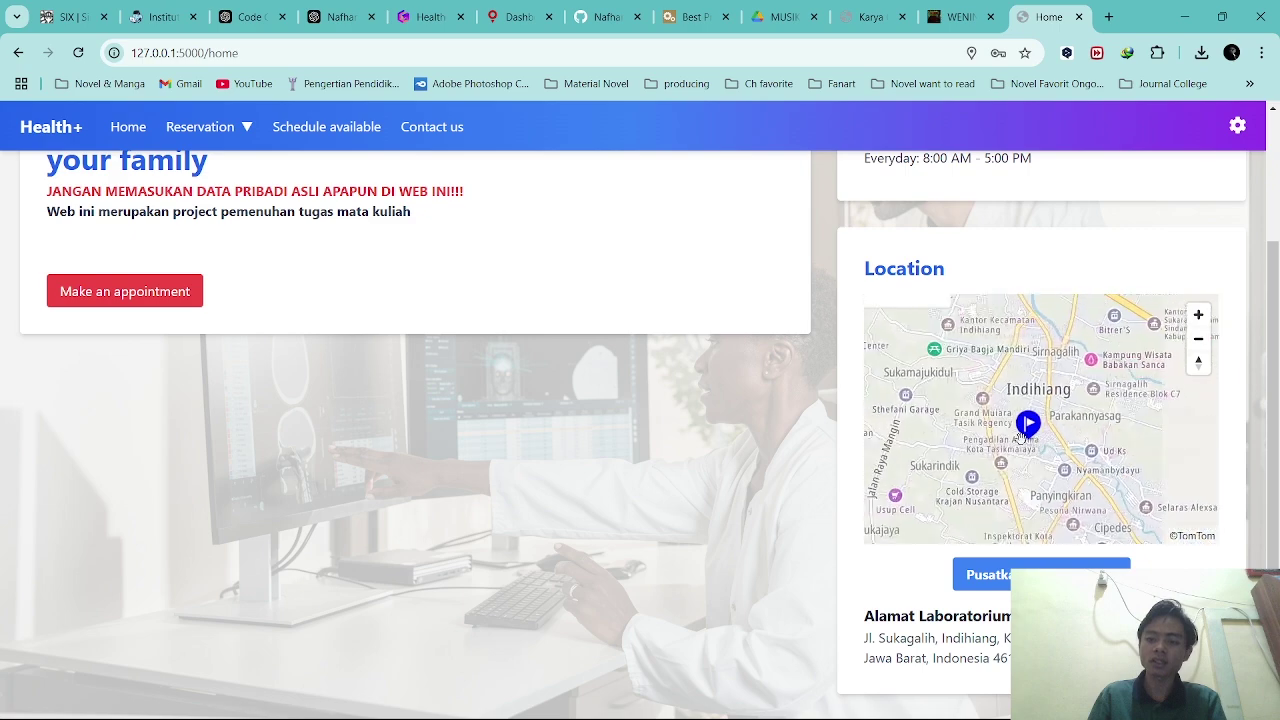
pyautogui.scroll(3, 990, 420)
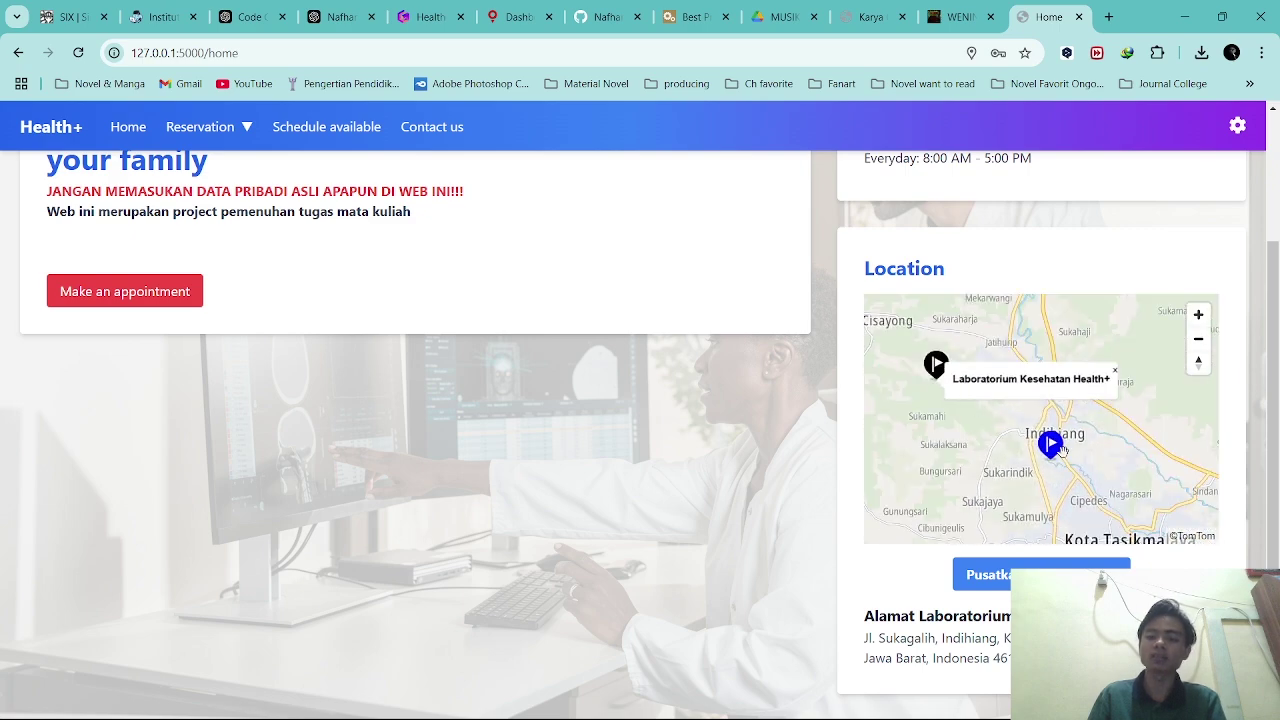
pyautogui.scroll(3, 1069, 465)
pyautogui.scroll(-1, 698, 550)
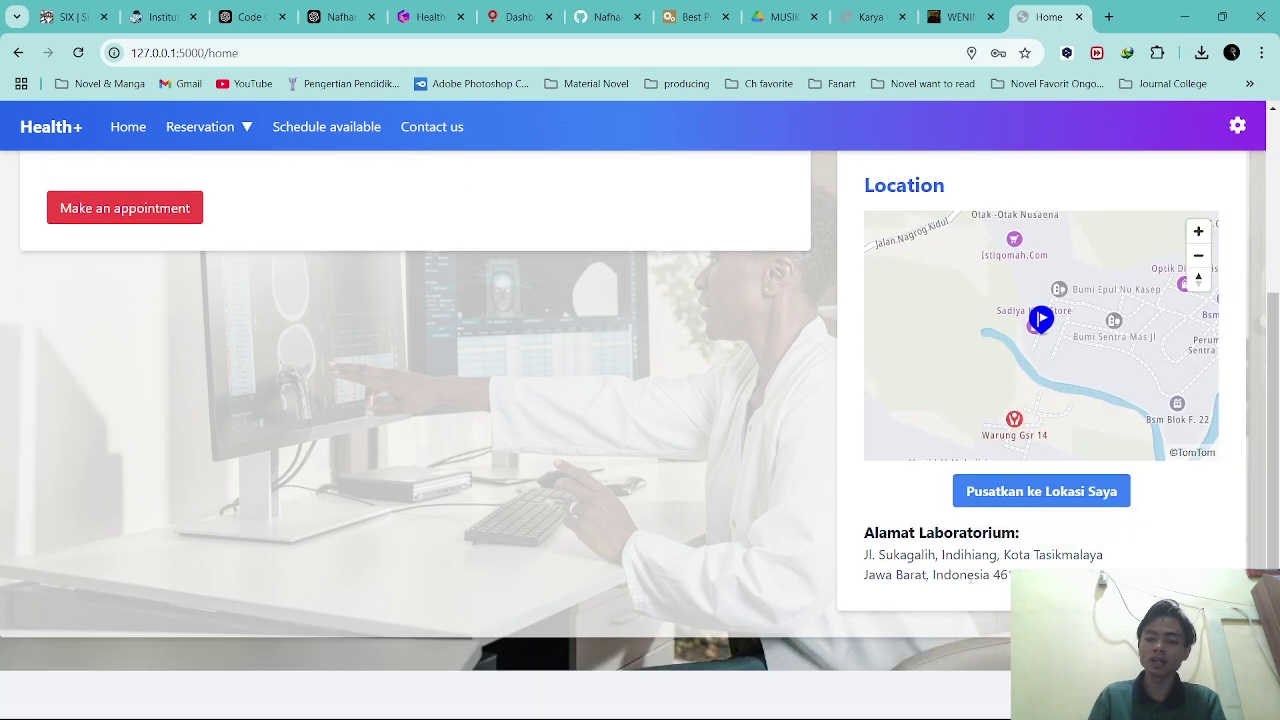
pyautogui.scroll(3, 660, 535)
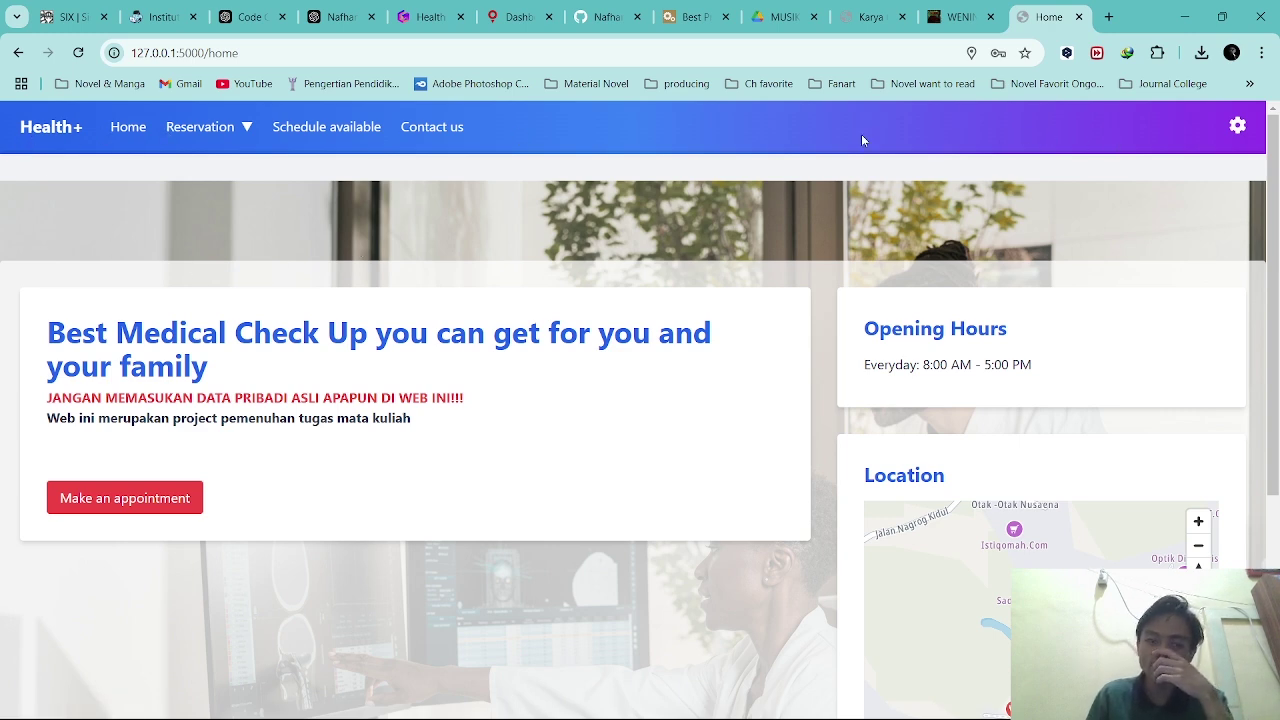
pyautogui.click(40, 135)
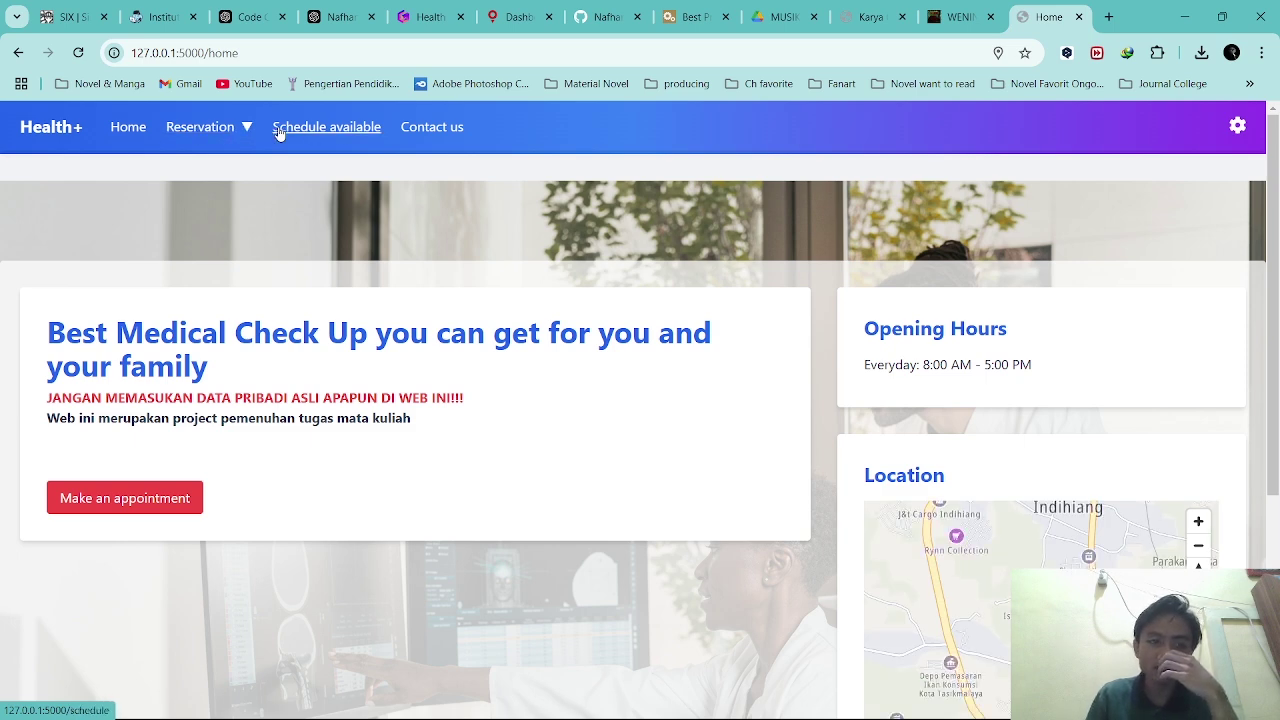
# Try Cancel Appointment from the Reservation menu, finding no reservation to cancel.
pyautogui.click(1237, 125)
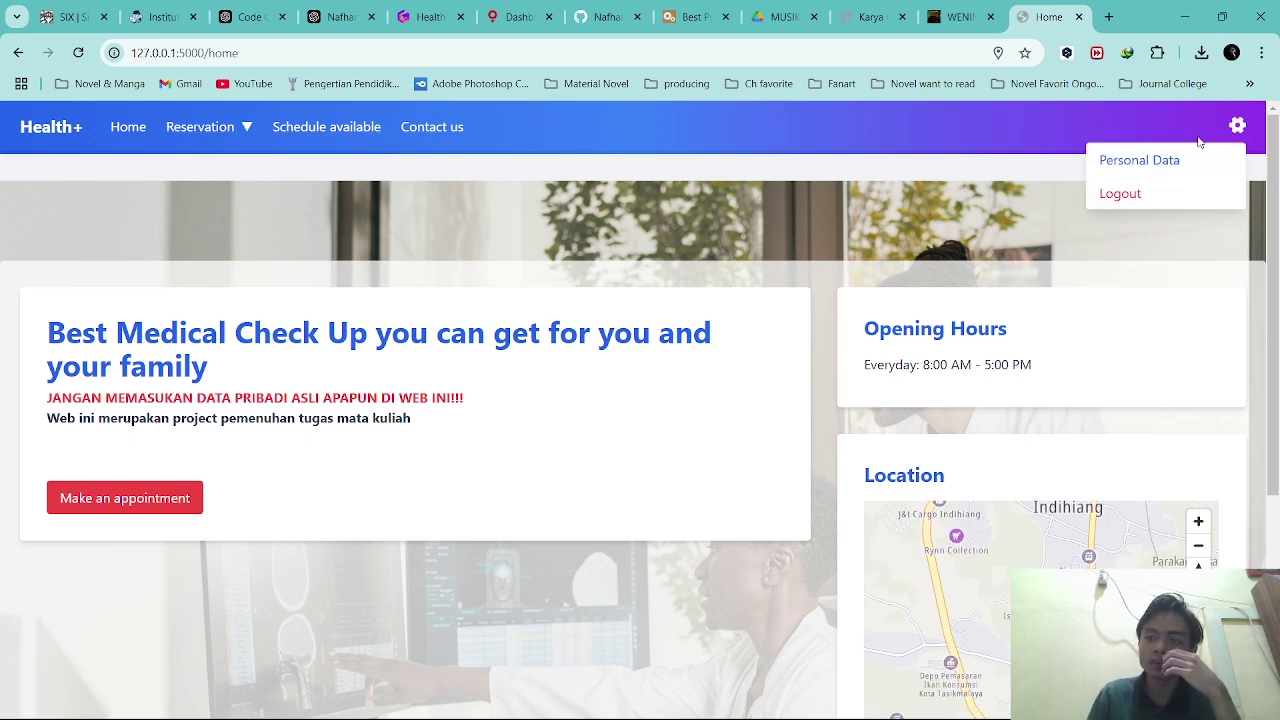
pyautogui.click(247, 128)
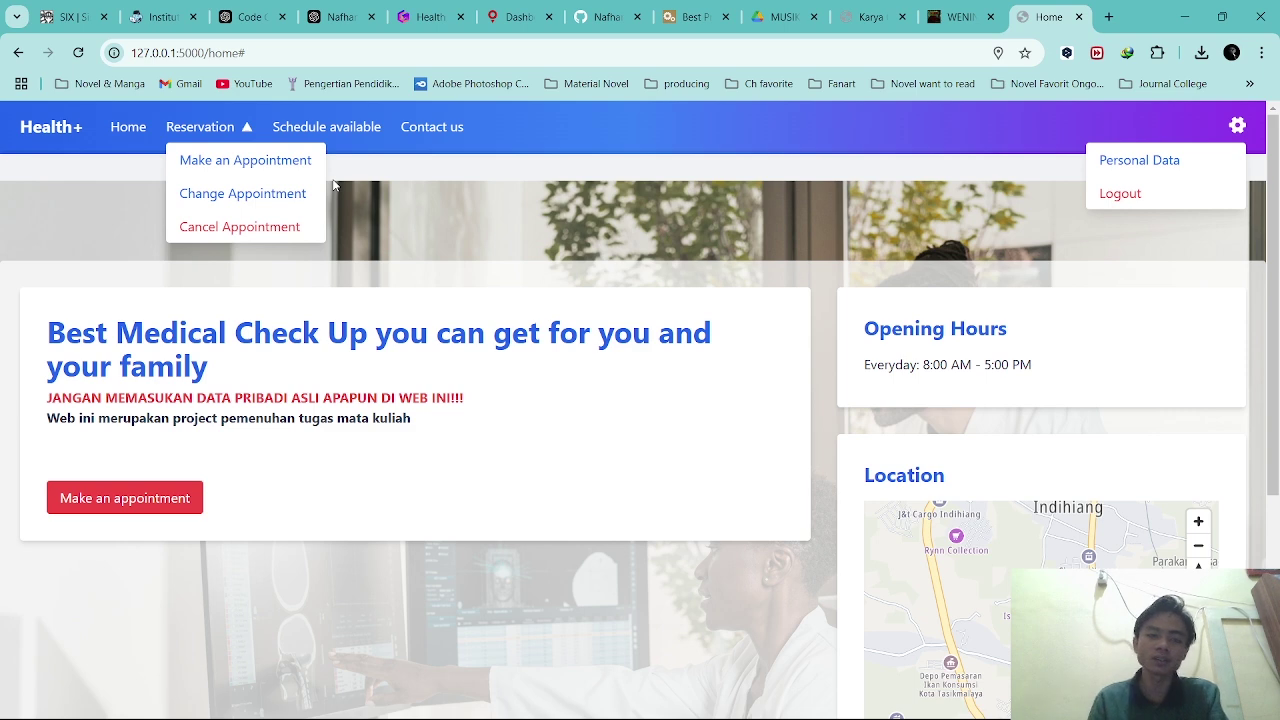
pyautogui.click(218, 134)
pyautogui.click(216, 130)
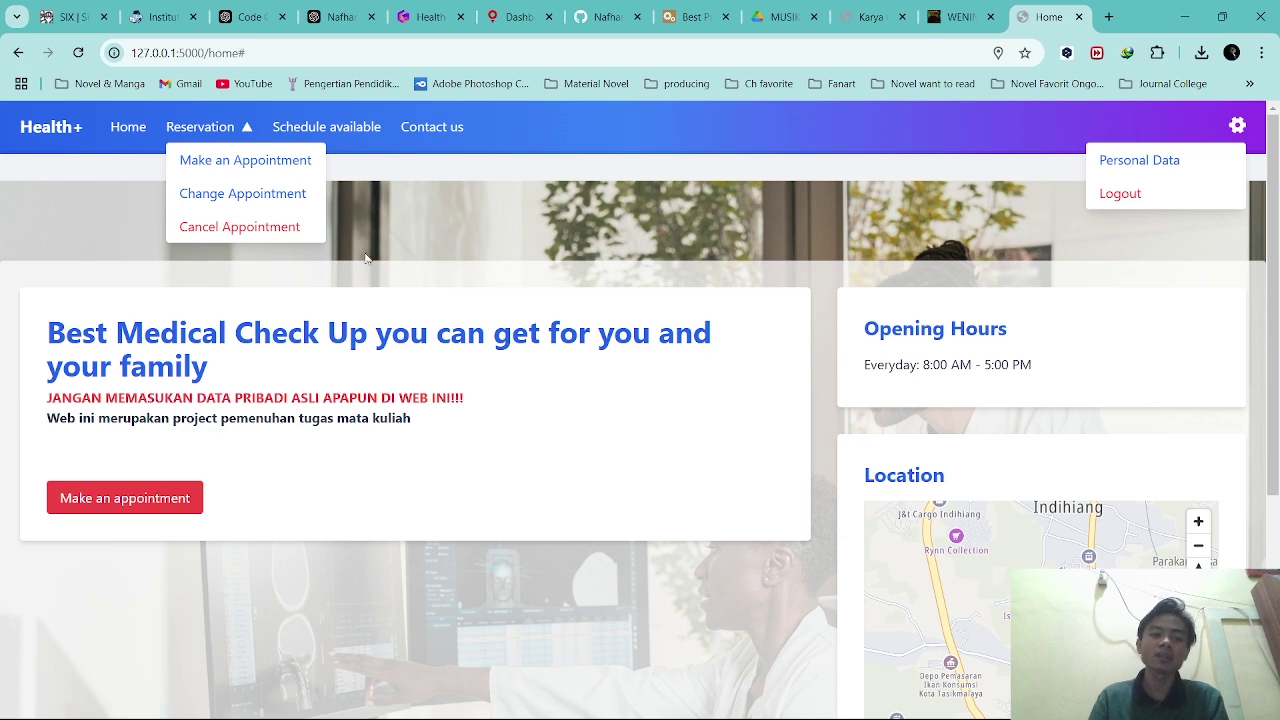
pyautogui.click(286, 234)
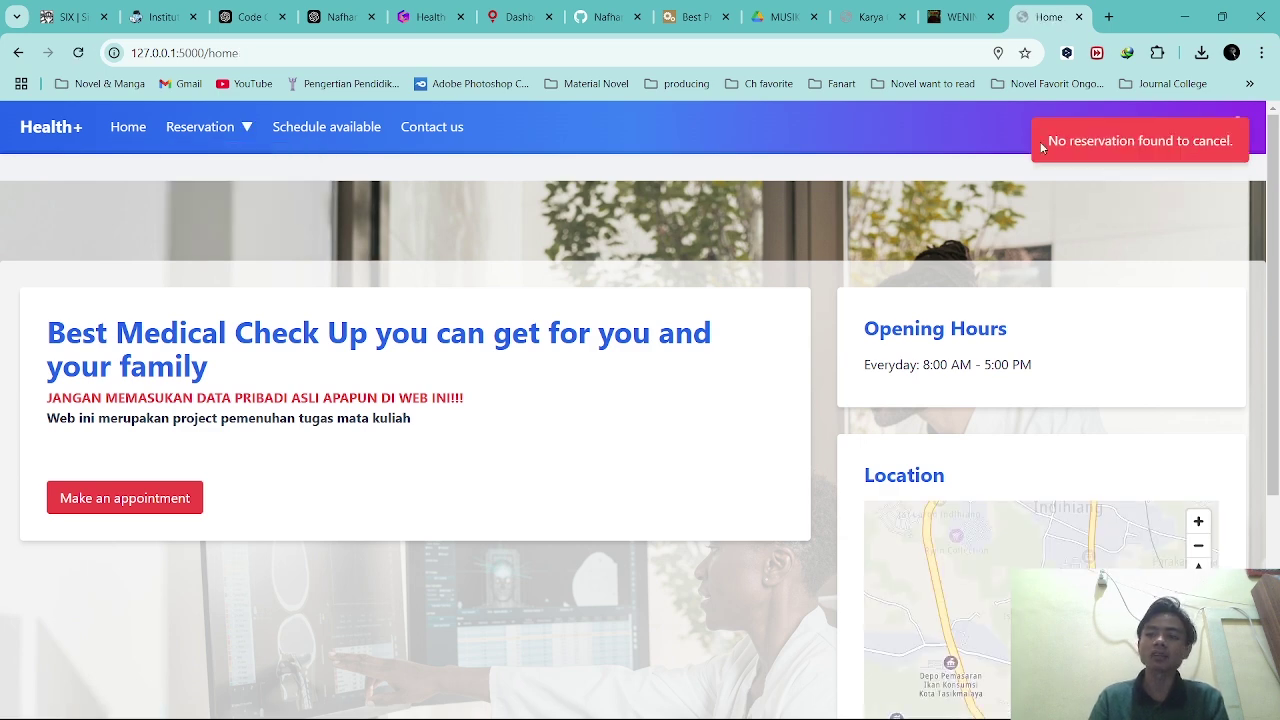
# Try Change Appointment, then go to the Make an Appointment page.
pyautogui.click(227, 135)
pyautogui.click(243, 192)
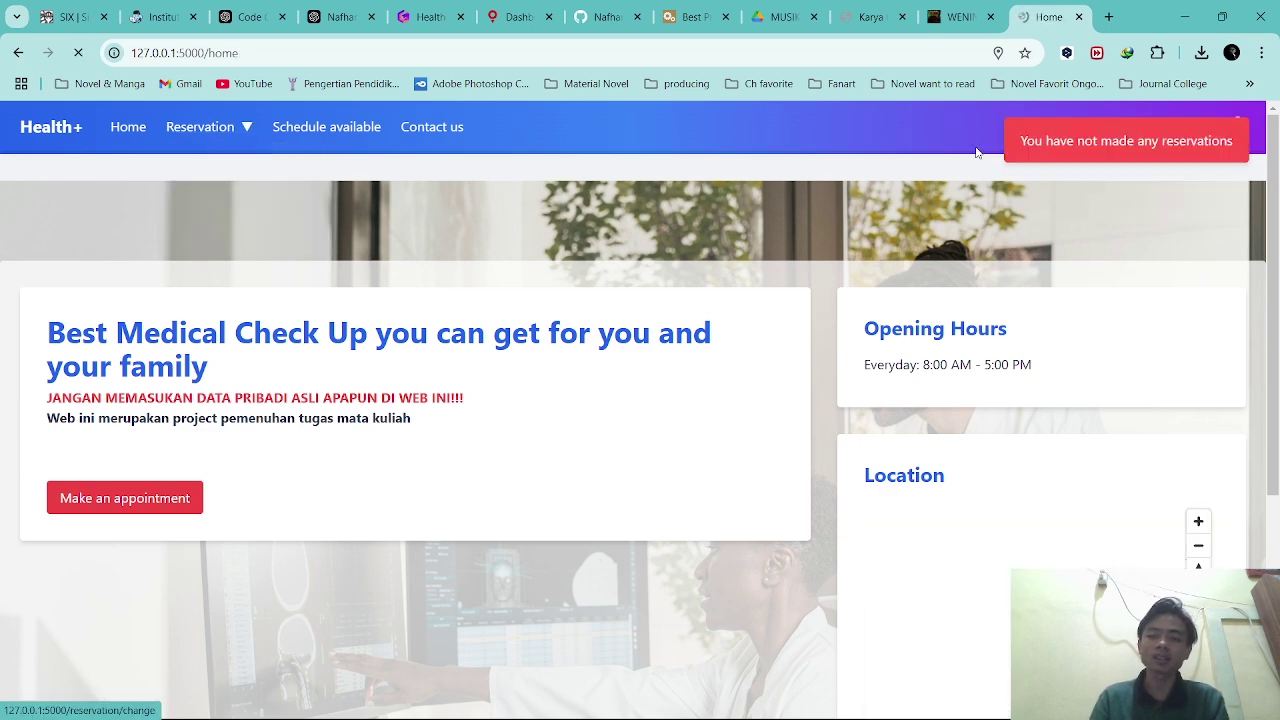
pyautogui.click(263, 137)
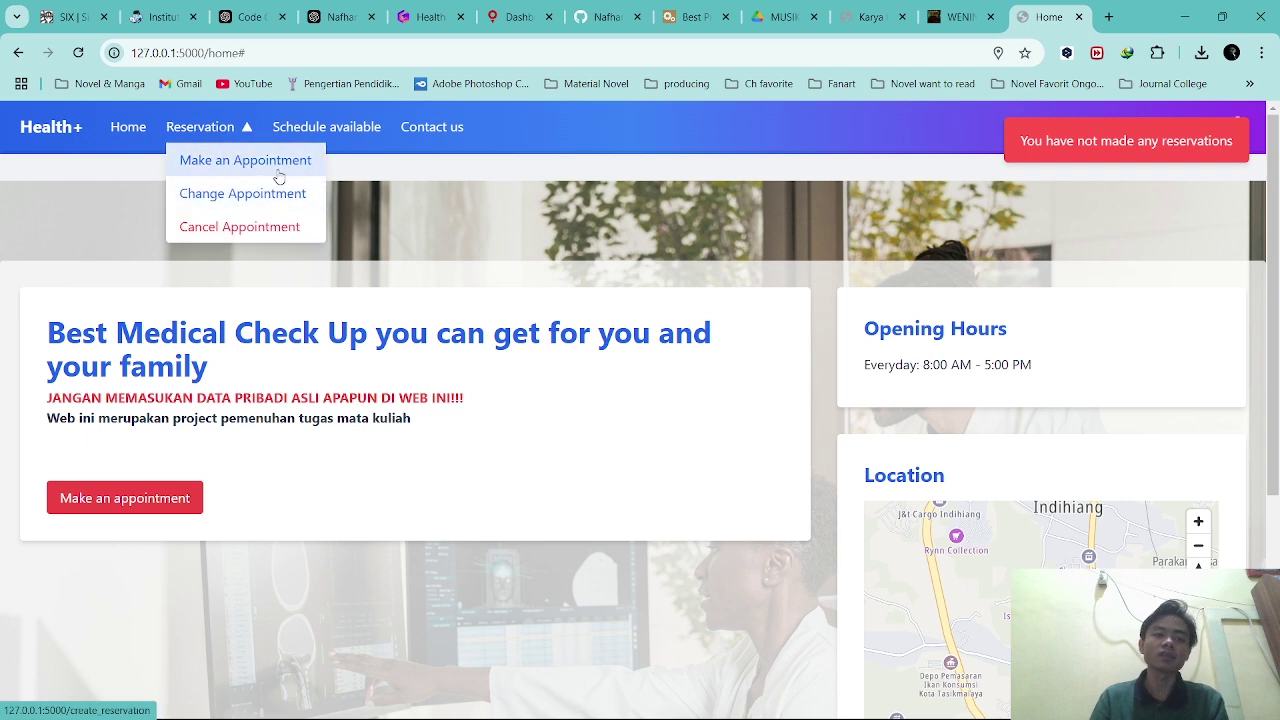
pyautogui.click(272, 160)
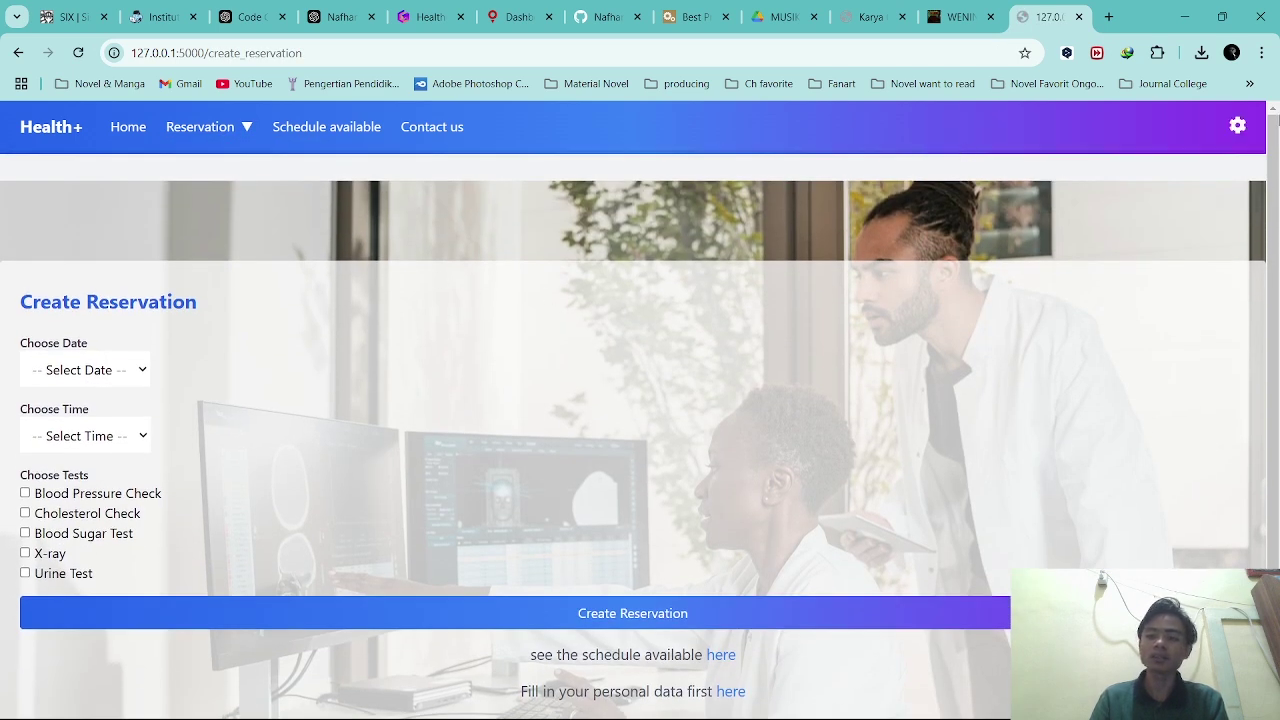
# Open the personal data form and enter the patient's full name and domicile.
pyautogui.scroll(-1, 694, 390)
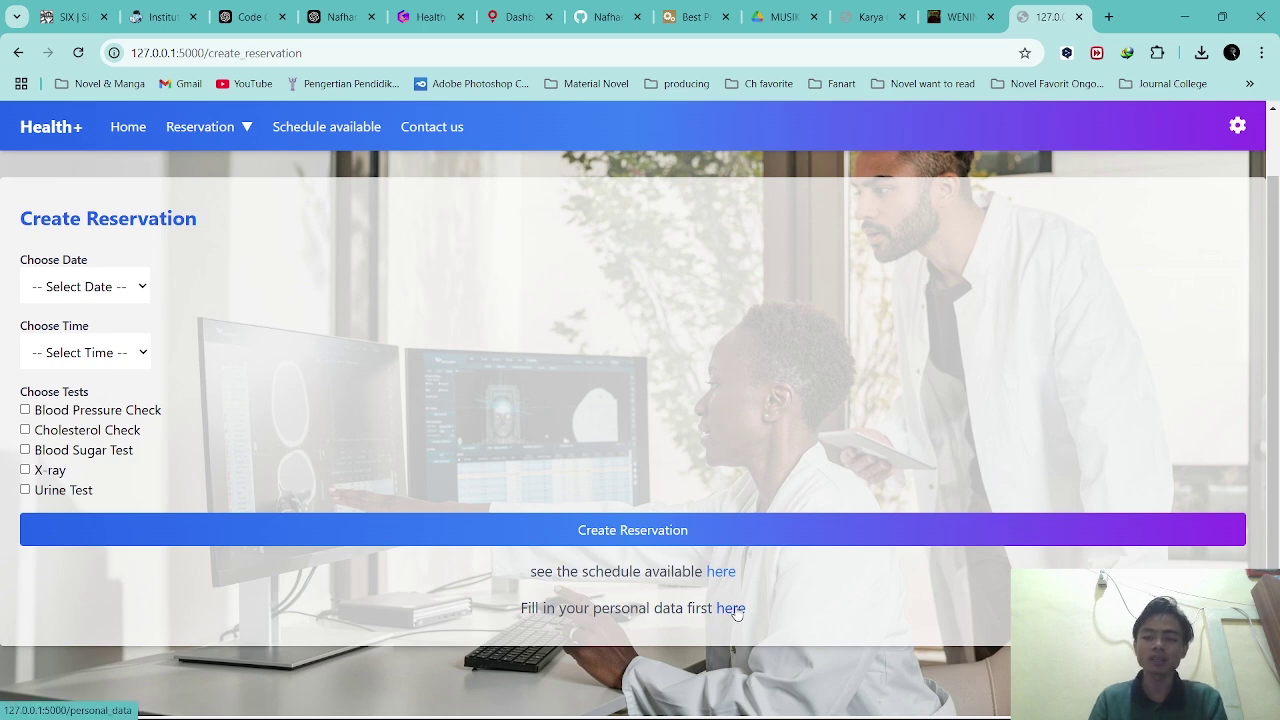
pyautogui.click(734, 609)
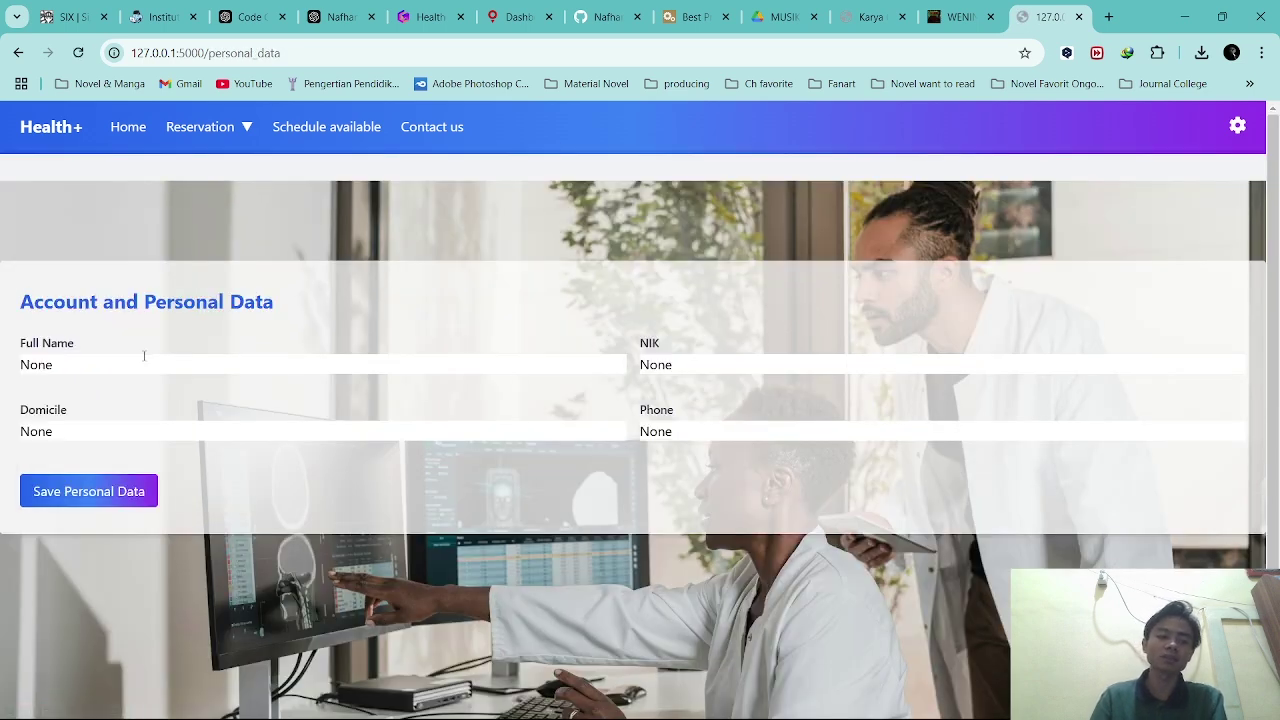
pyautogui.moveTo(144, 360); pyautogui.dragTo(3, 368)
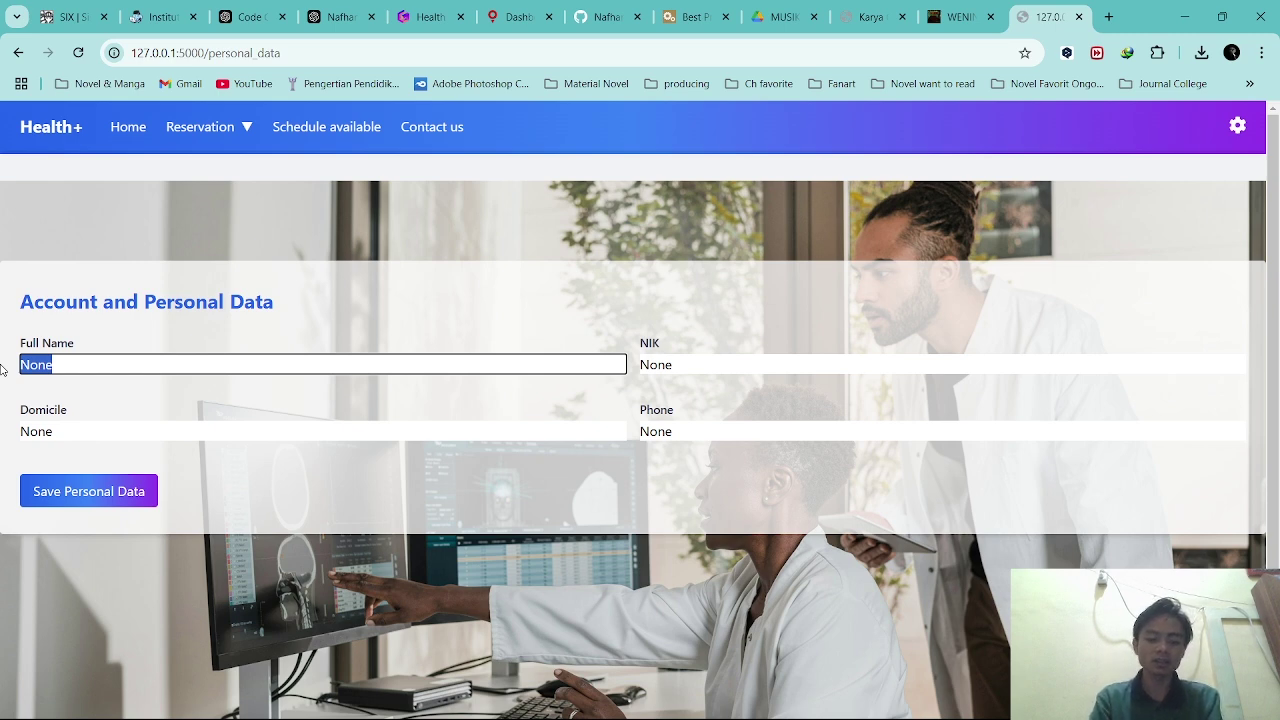
pyautogui.write('udin')
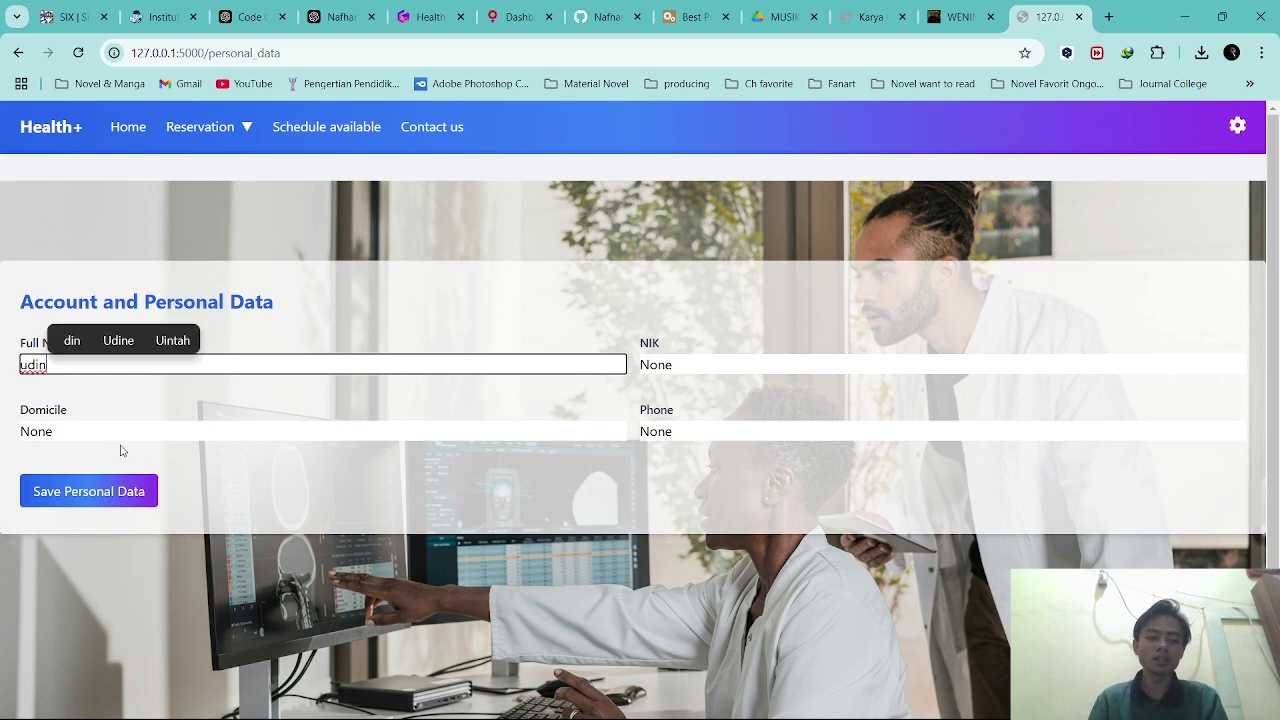
pyautogui.moveTo(120, 436); pyautogui.dragTo(8, 442)
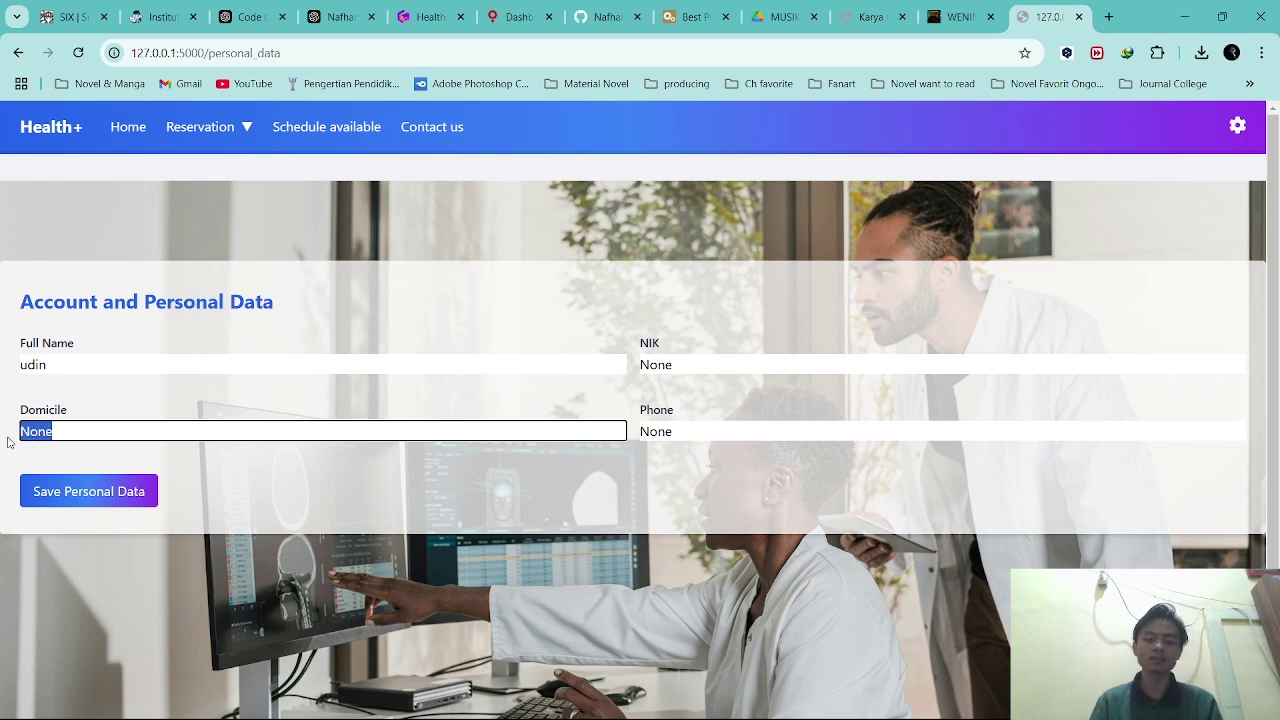
pyautogui.press('BackSpace')
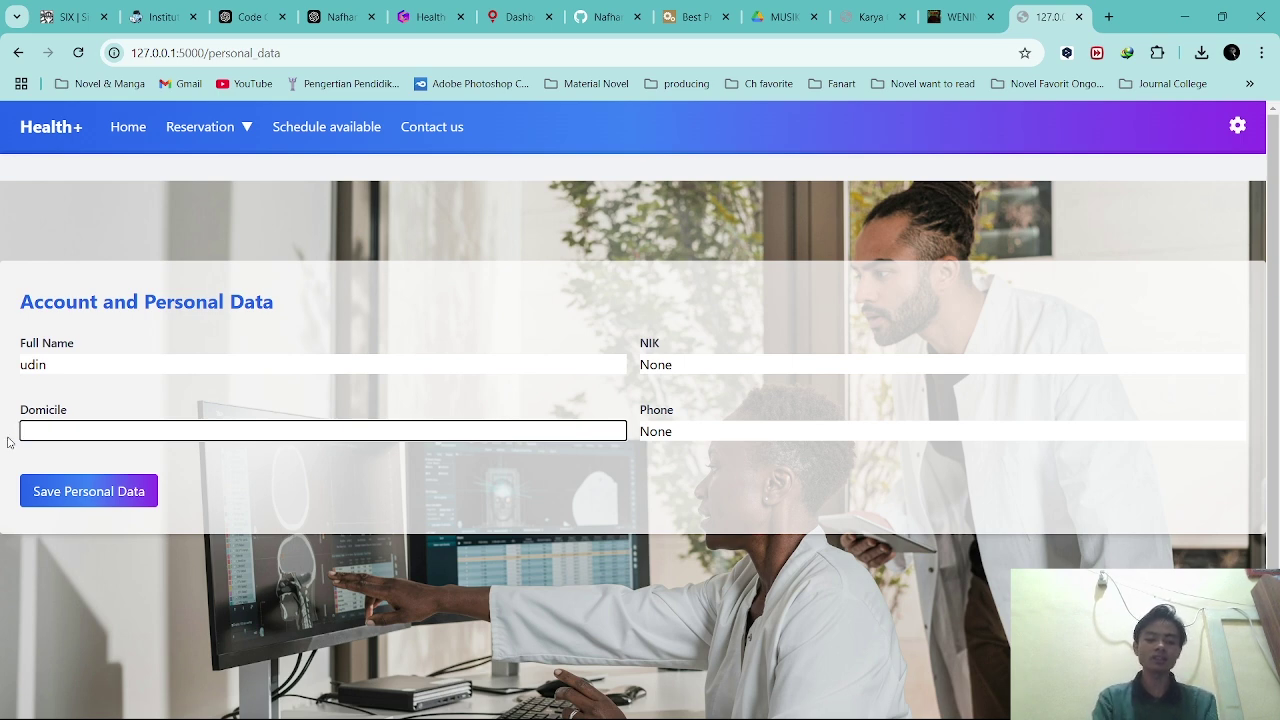
pyautogui.write('tasik')
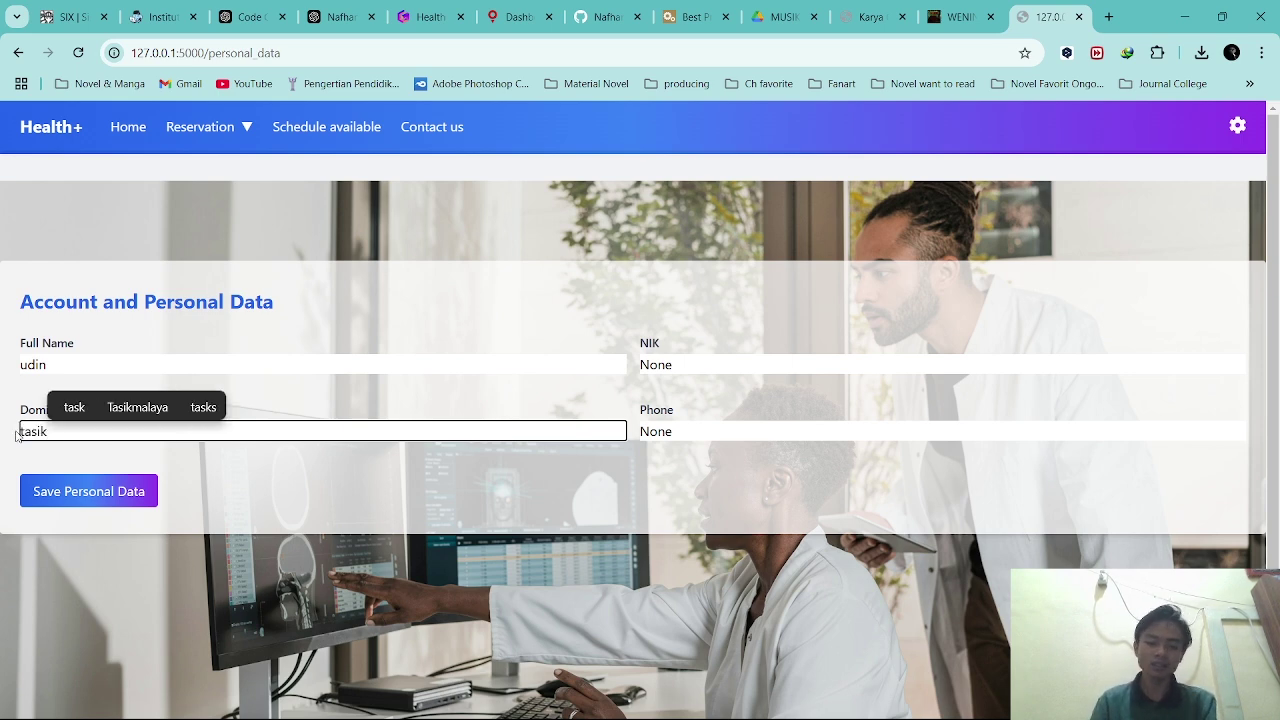
# Enter the patient's NIK and phone number and save the personal data.
pyautogui.moveTo(685, 362); pyautogui.dragTo(600, 364)
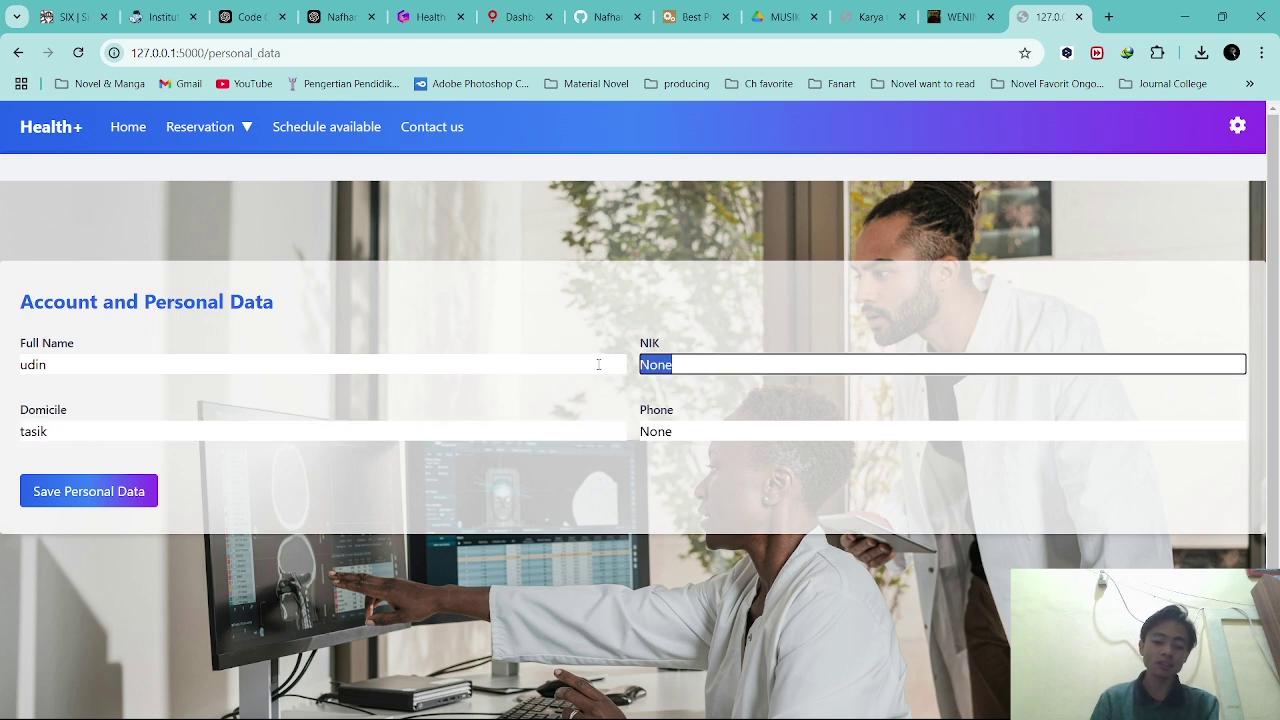
pyautogui.write('18123')
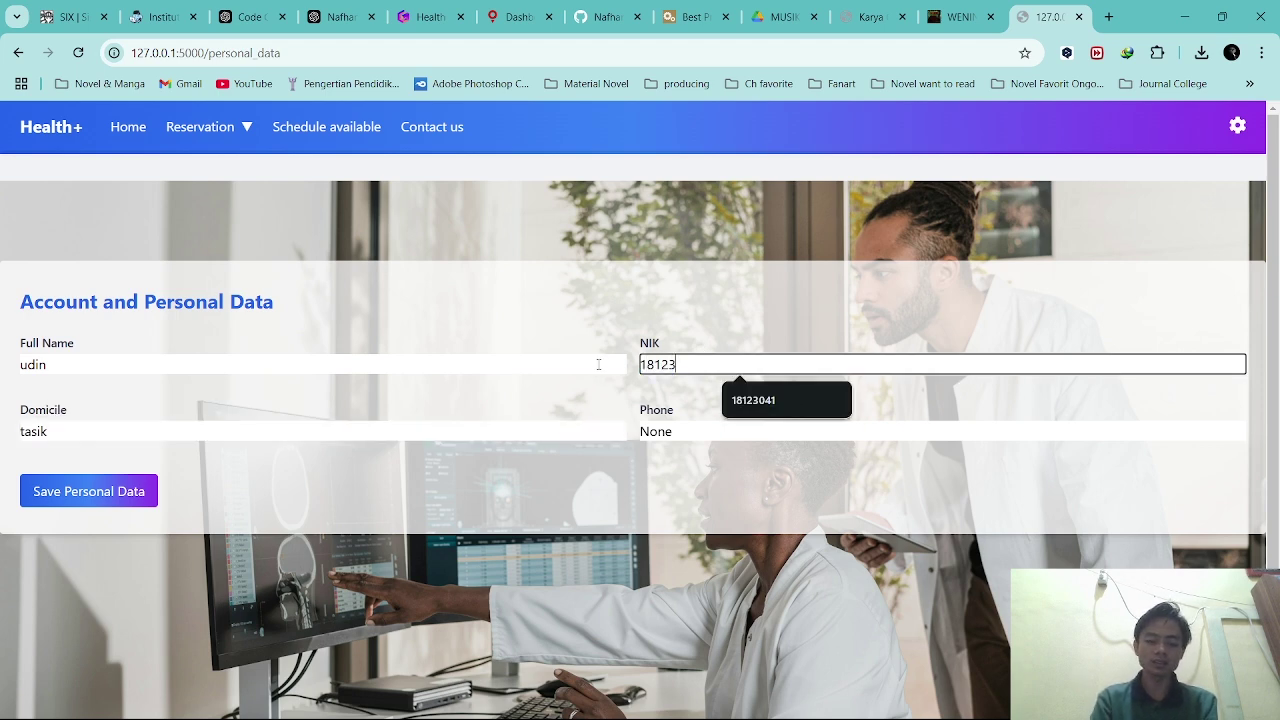
pyautogui.write('0121')
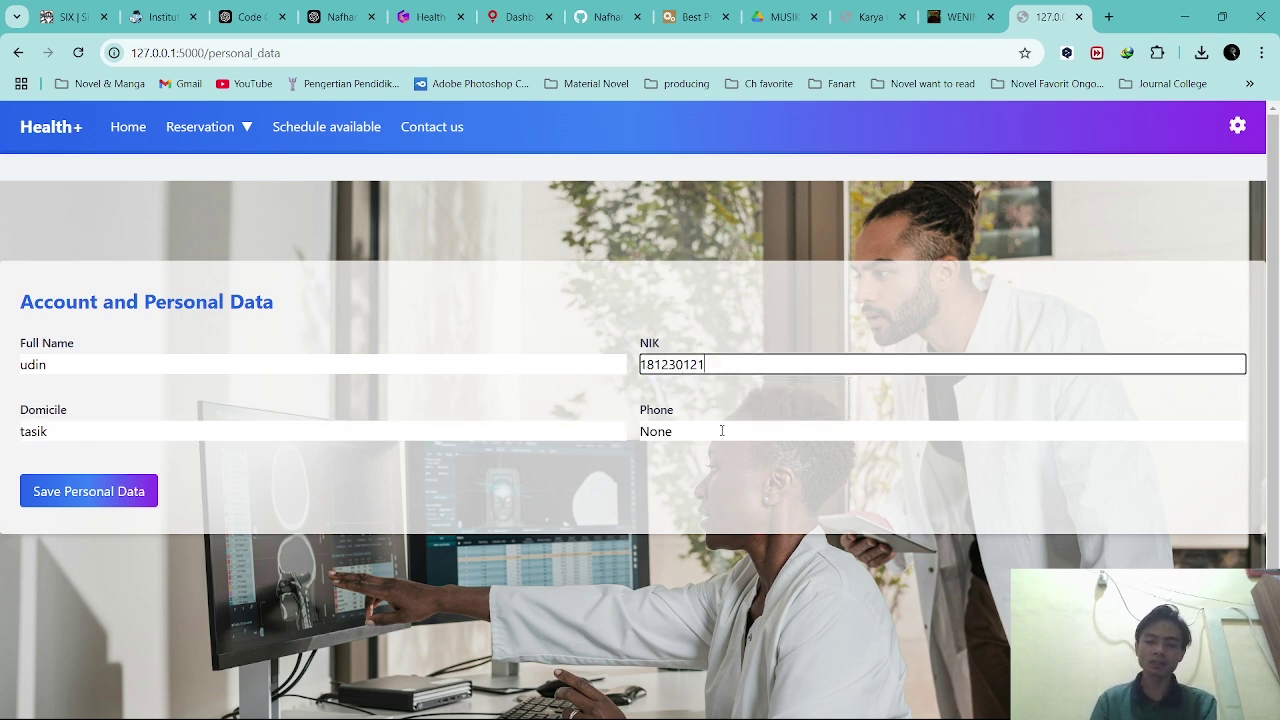
pyautogui.moveTo(722, 430); pyautogui.dragTo(604, 428)
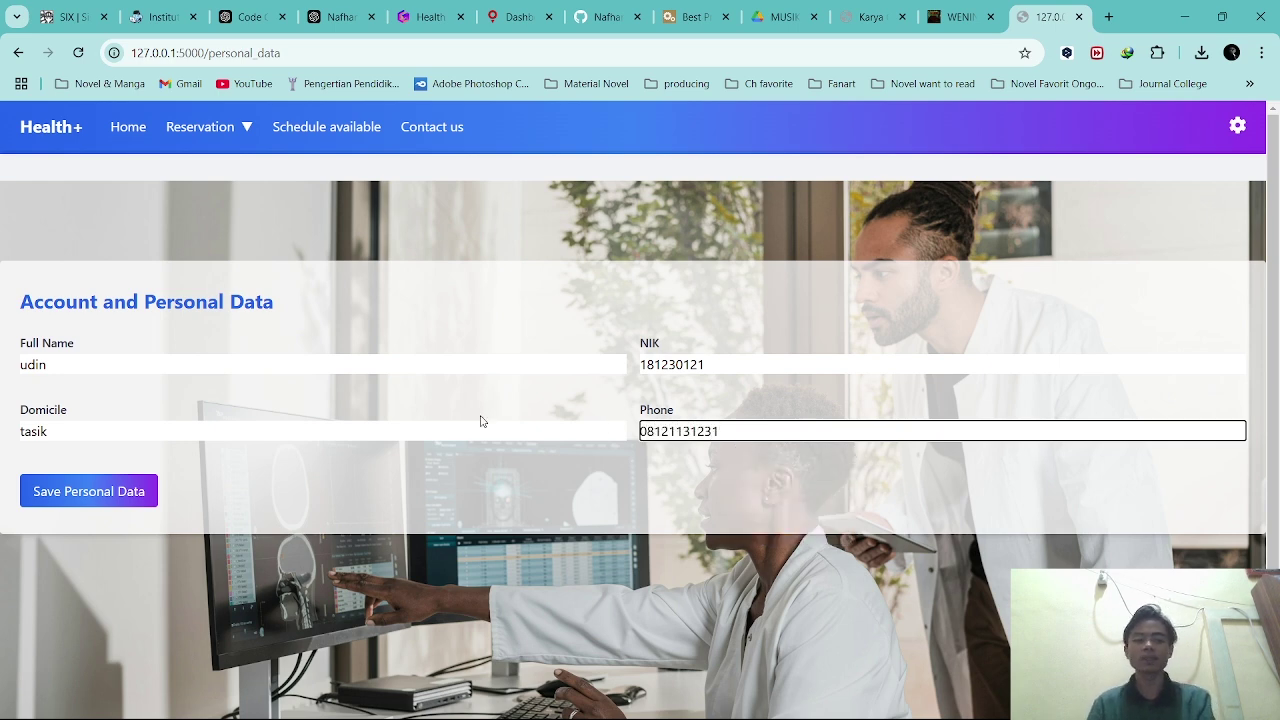
pyautogui.click(127, 491)
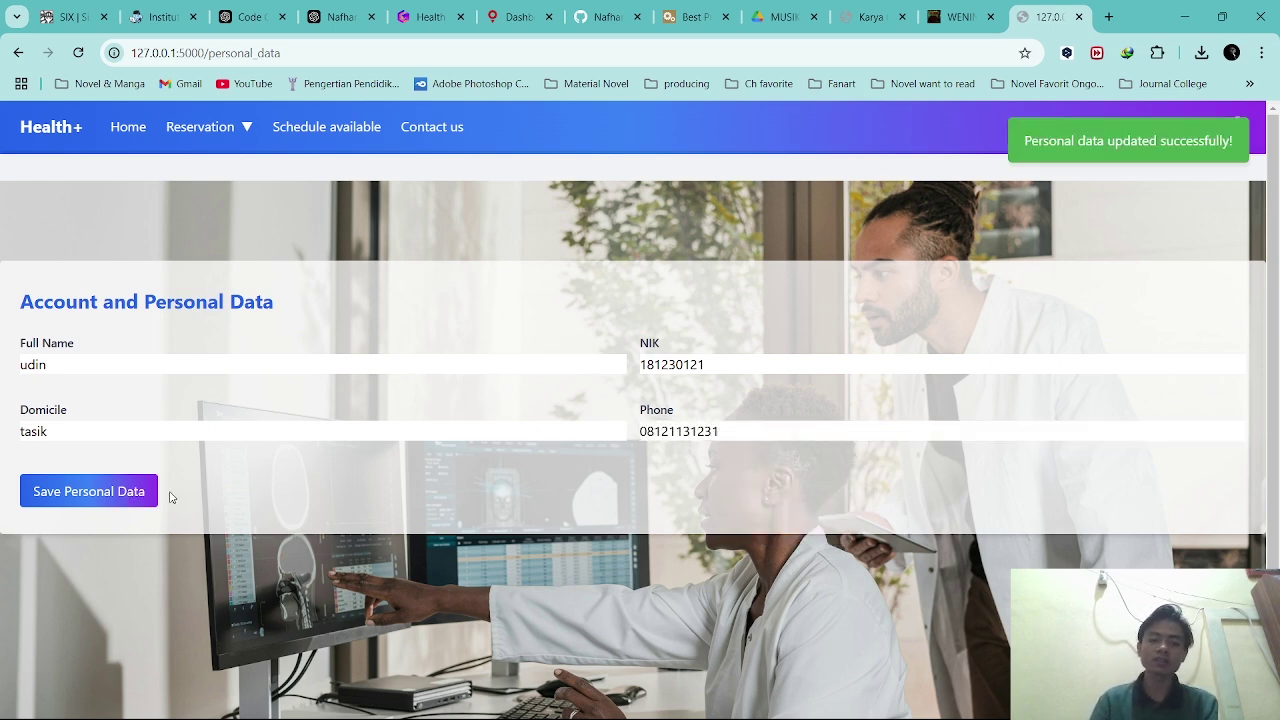
pyautogui.click(217, 127)
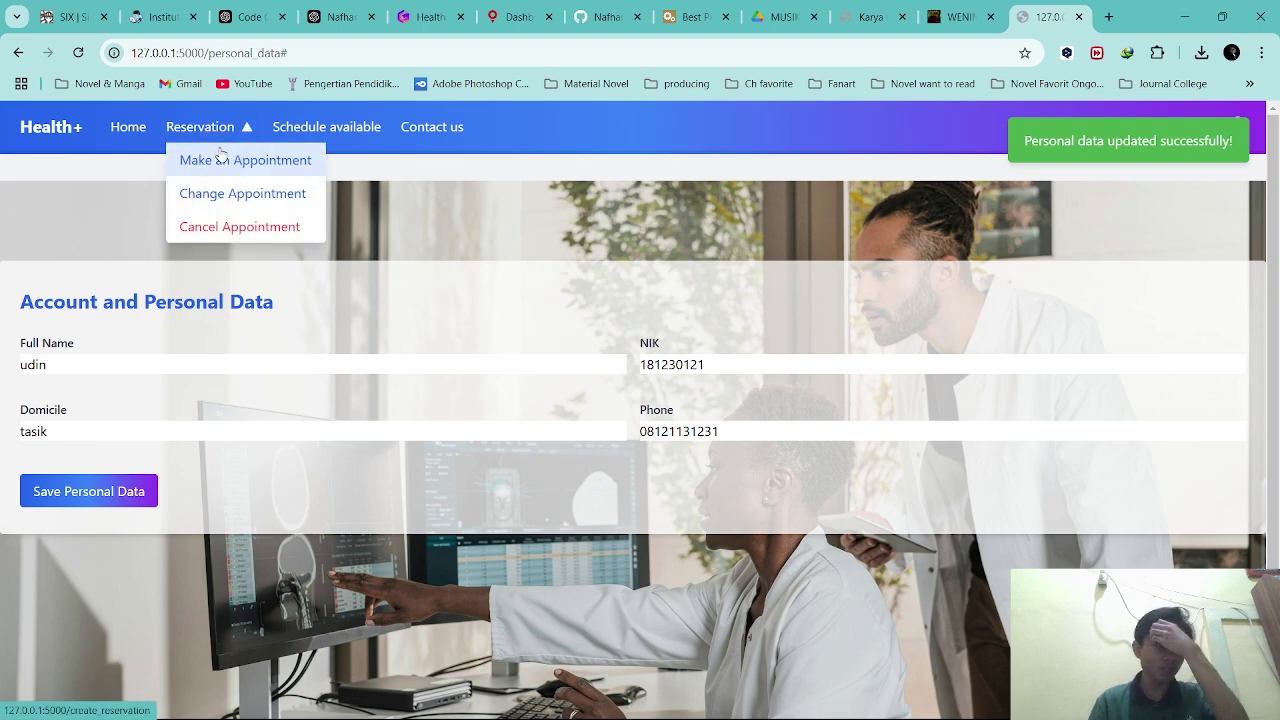
# Open the booking form and choose date 2025-01-03 at 10:00.
pyautogui.click(221, 155)
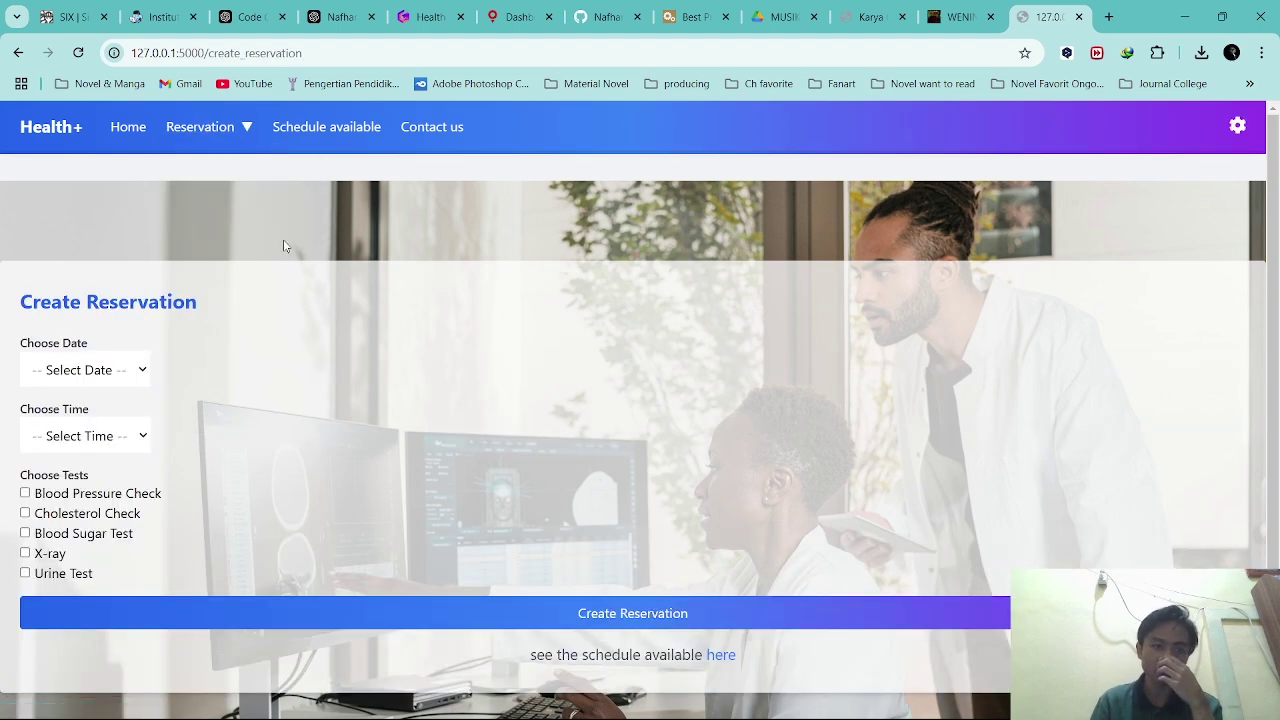
pyautogui.scroll(-2, 290, 372)
pyautogui.scroll(2, 329, 377)
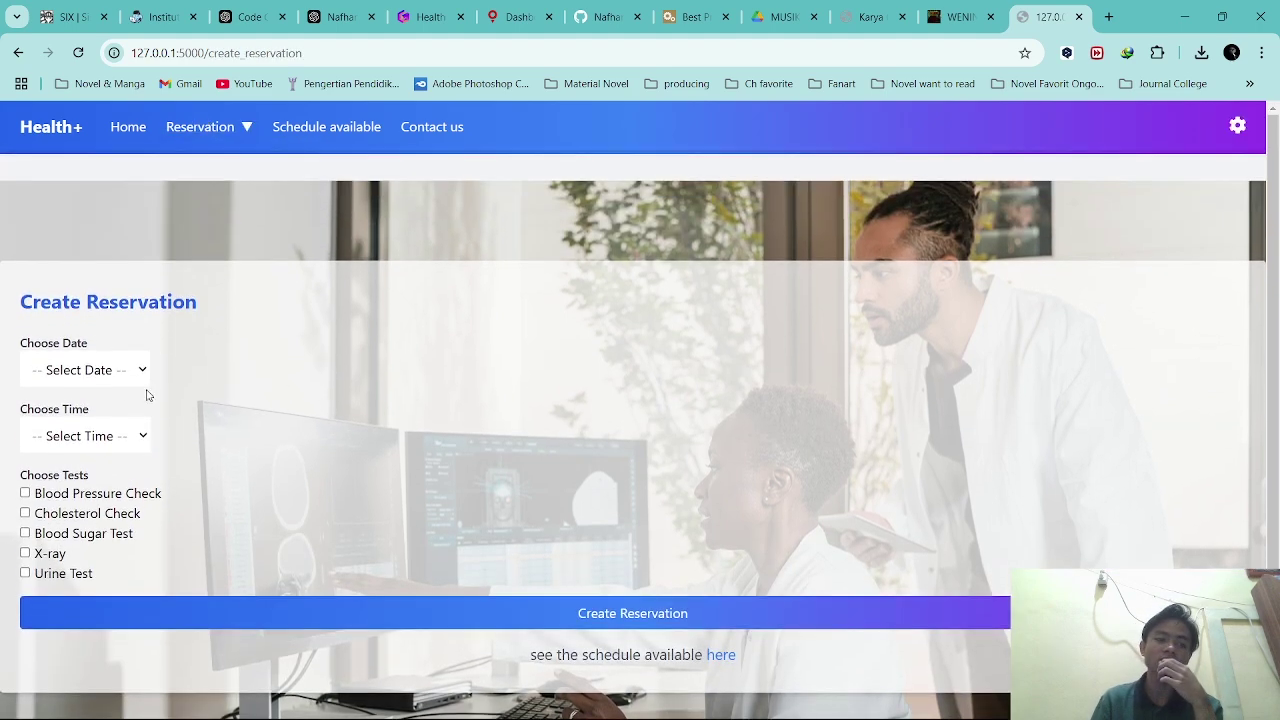
pyautogui.click(104, 378)
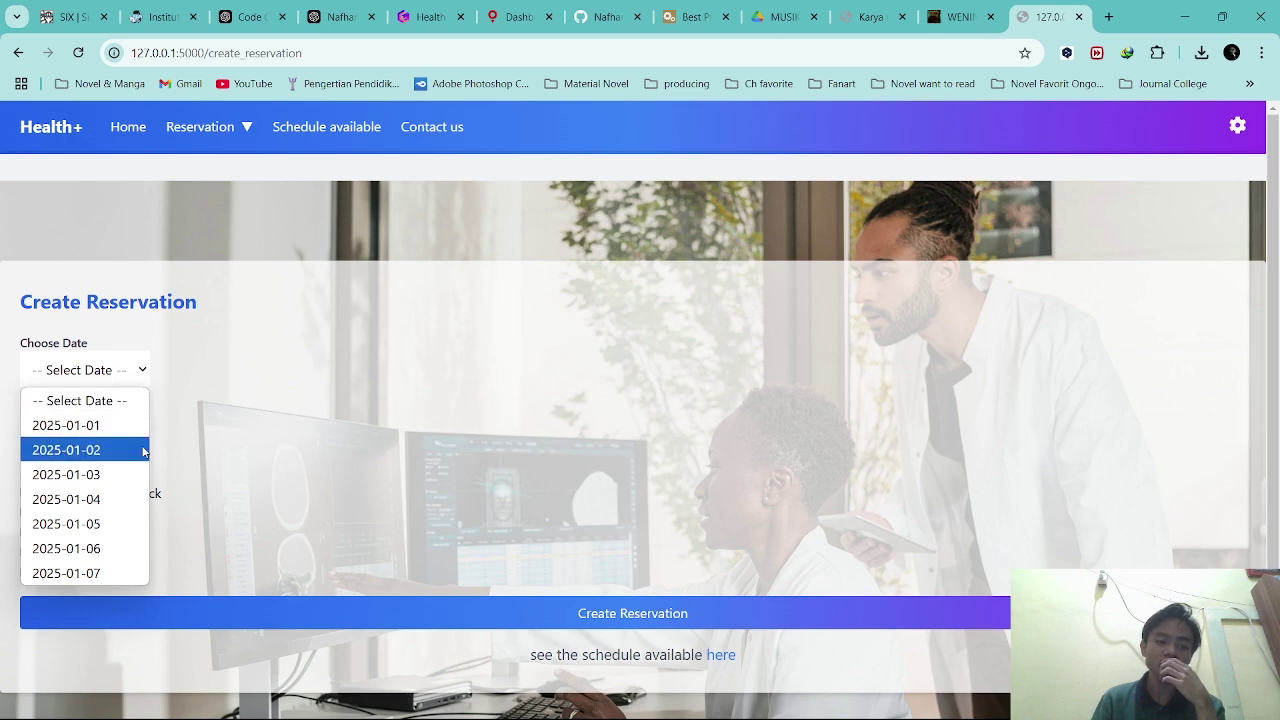
pyautogui.click(66, 474)
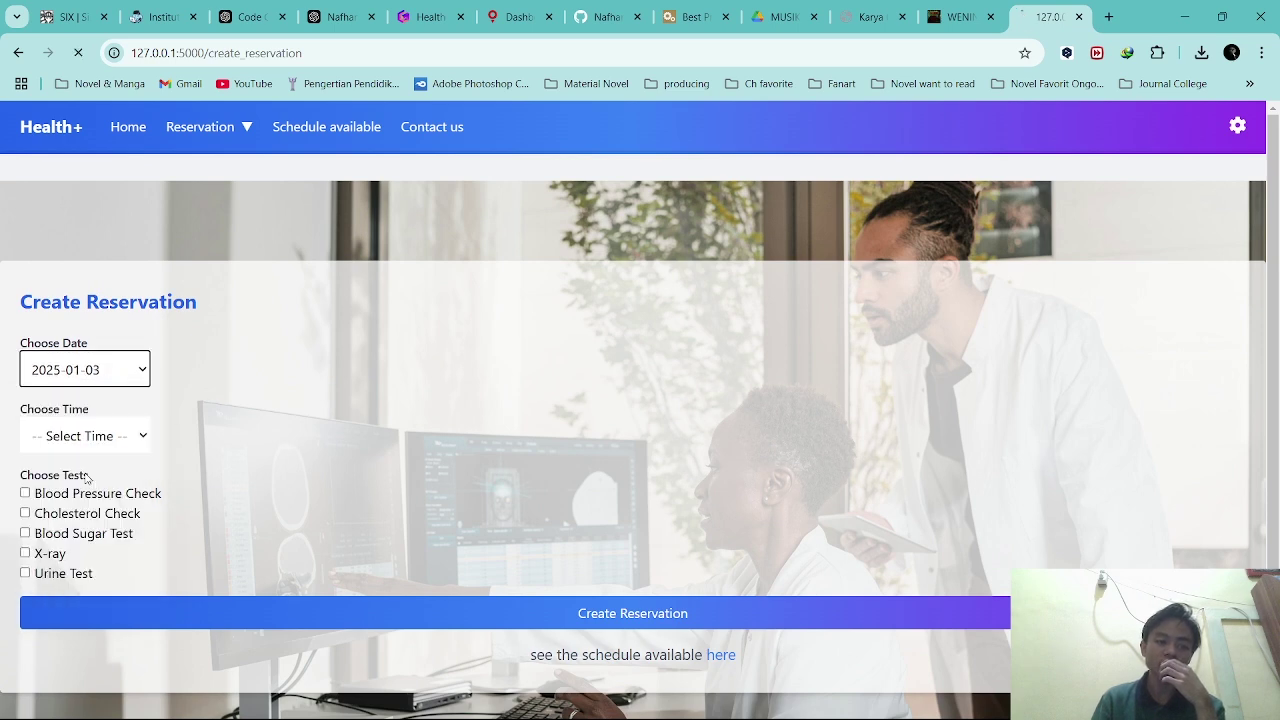
pyautogui.click(104, 436)
pyautogui.click(97, 555)
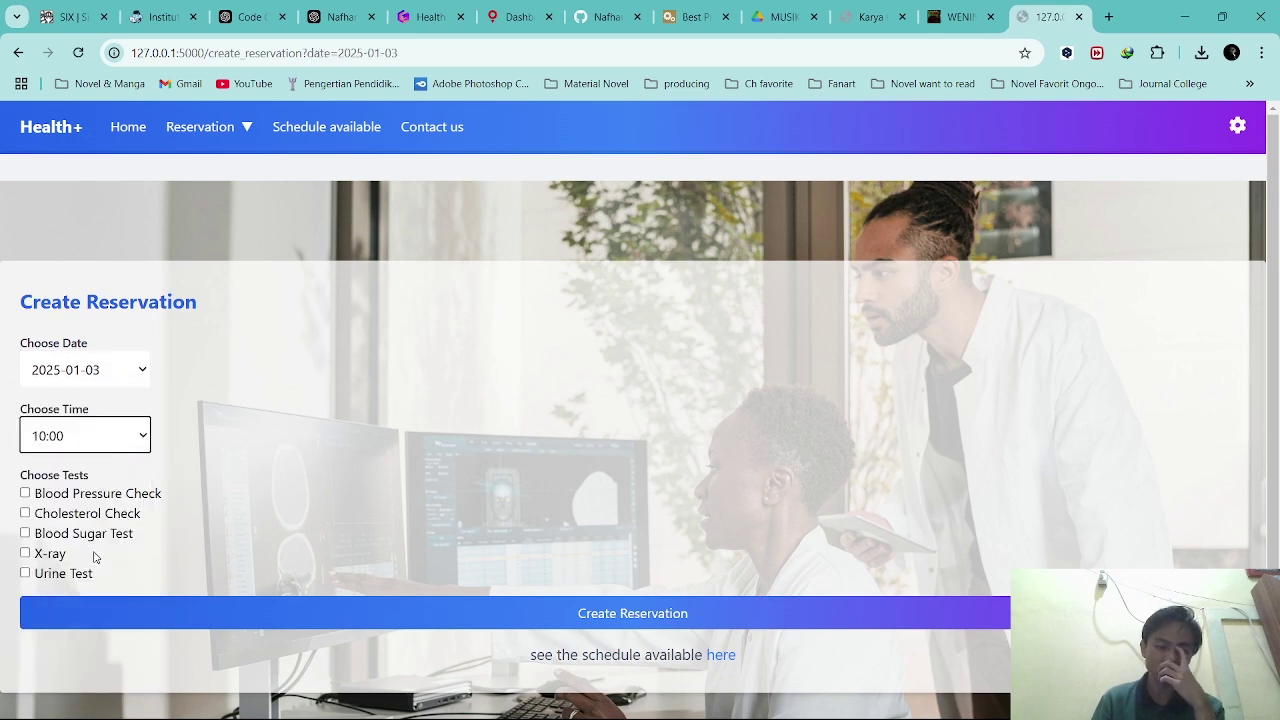
# Tick Cholesterol Check and X-ray and create the reservation.
pyautogui.click(85, 535)
pyautogui.click(89, 527)
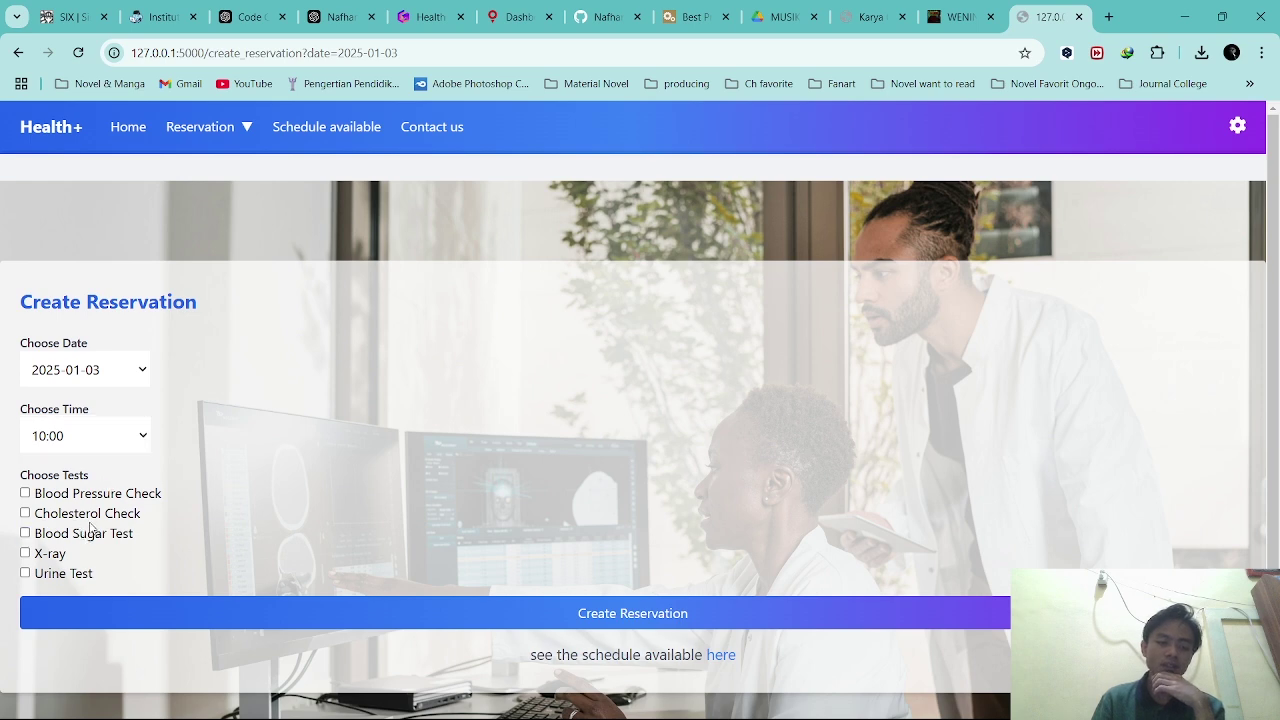
pyautogui.click(88, 516)
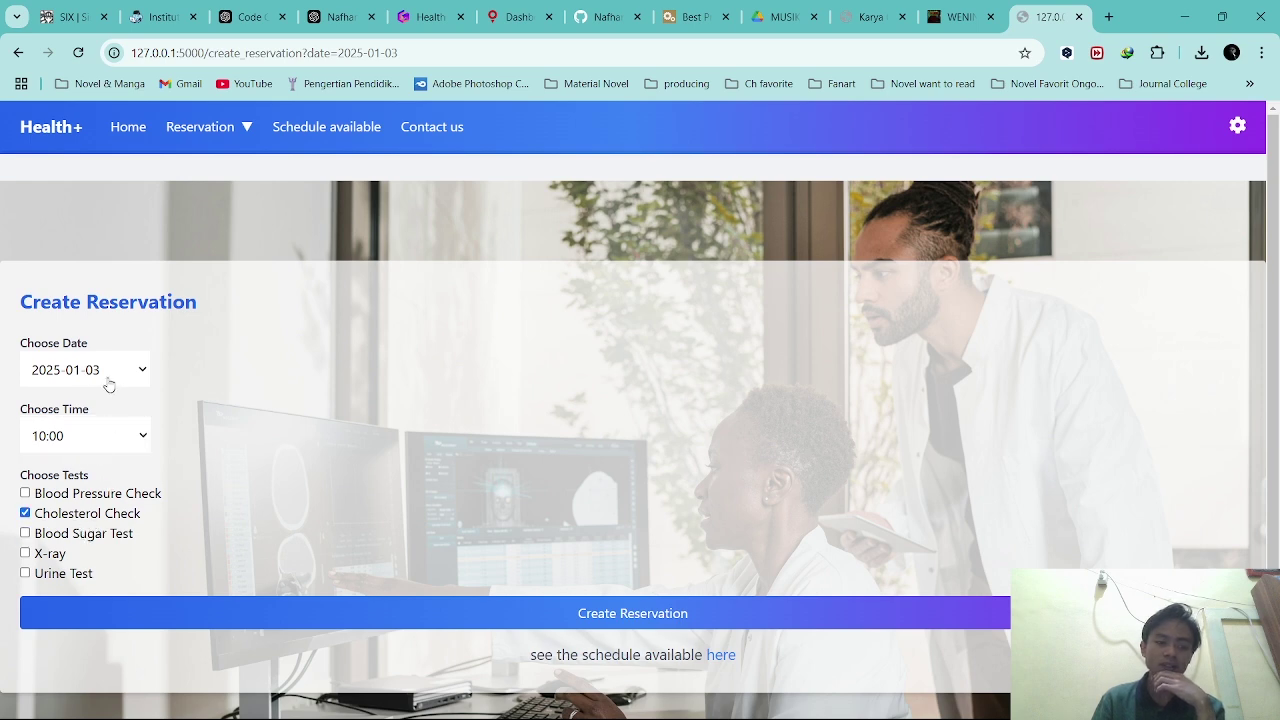
pyautogui.moveTo(58, 554); pyautogui.dragTo(55, 559)
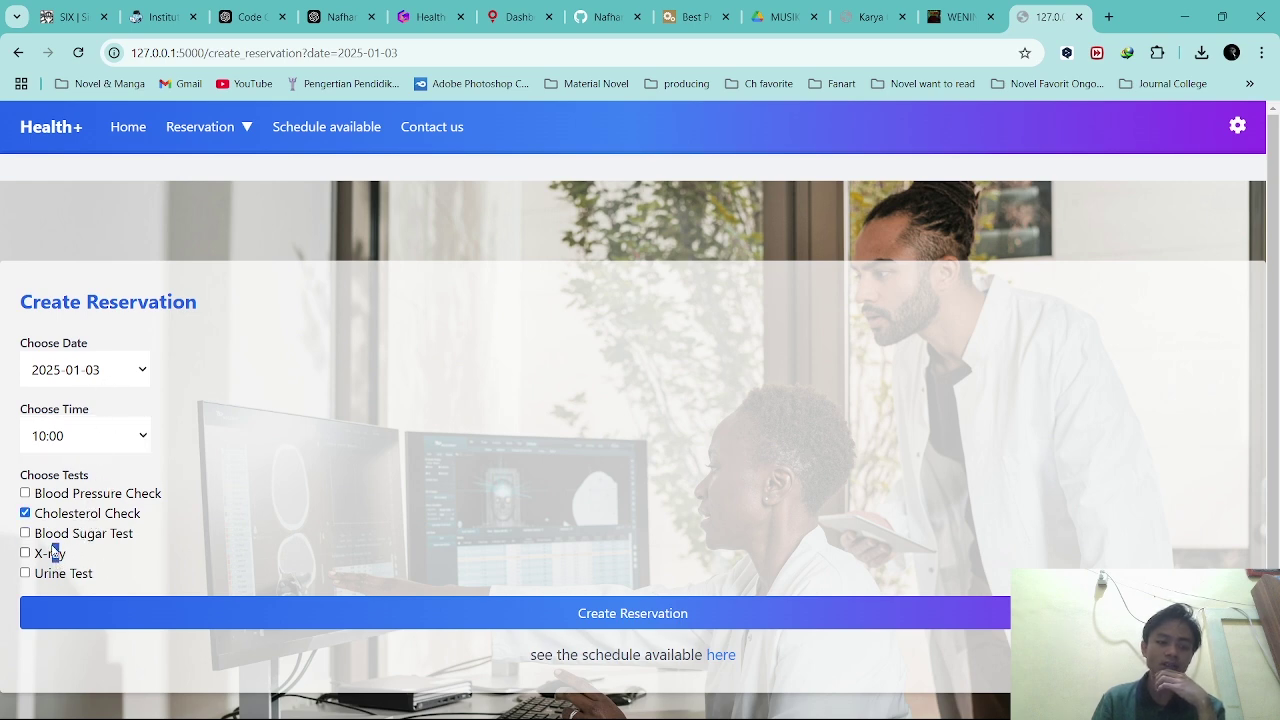
pyautogui.click(55, 555)
pyautogui.click(598, 622)
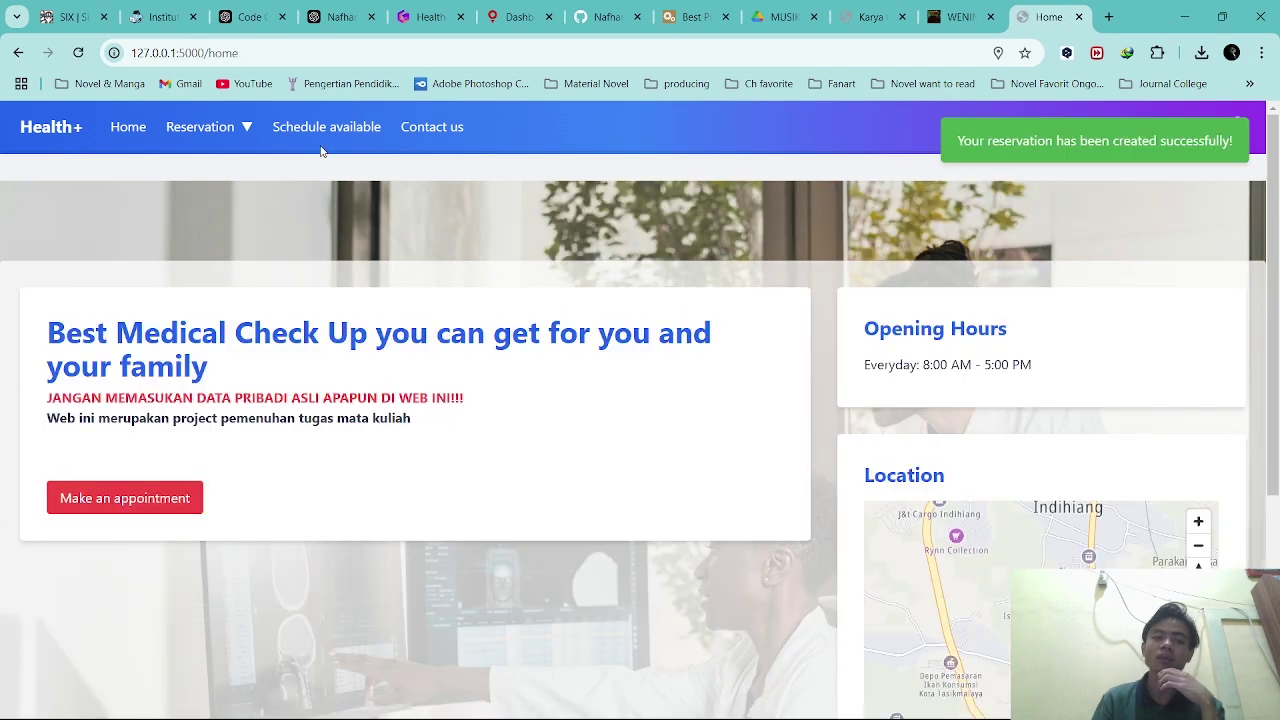
pyautogui.click(200, 131)
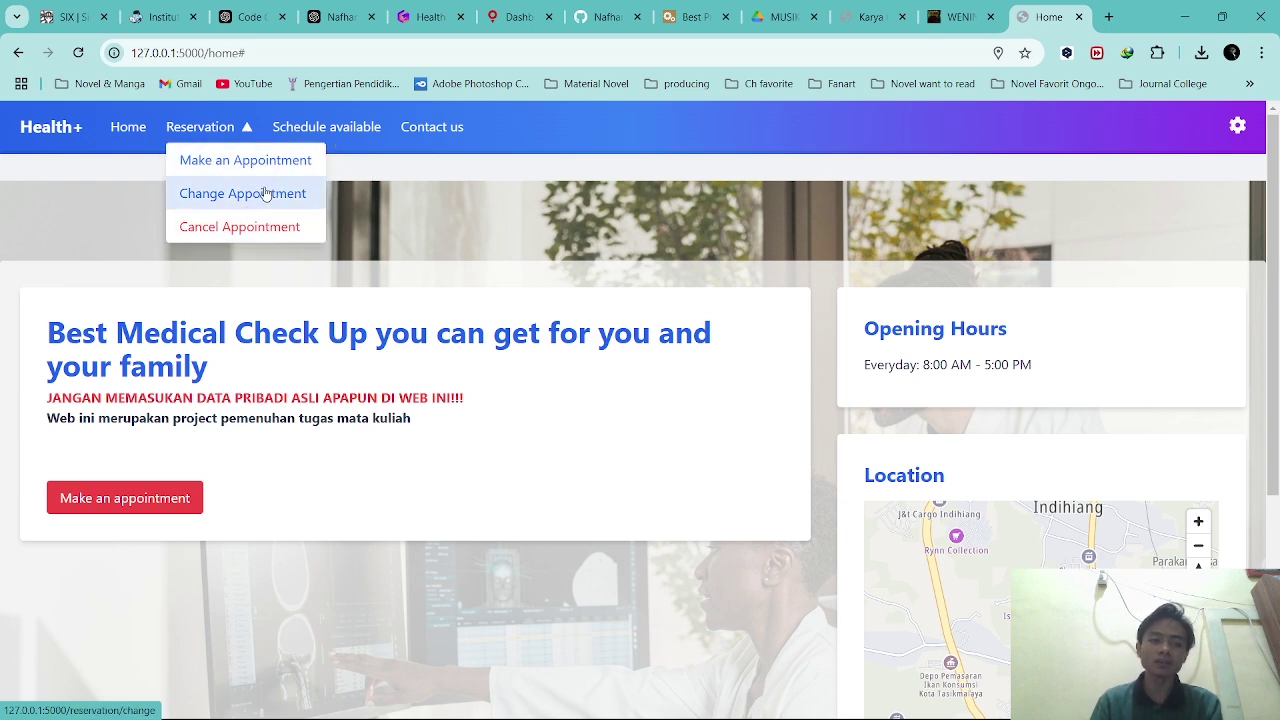
# Open the Change Appointment page and review the existing reservation details.
pyautogui.click(264, 189)
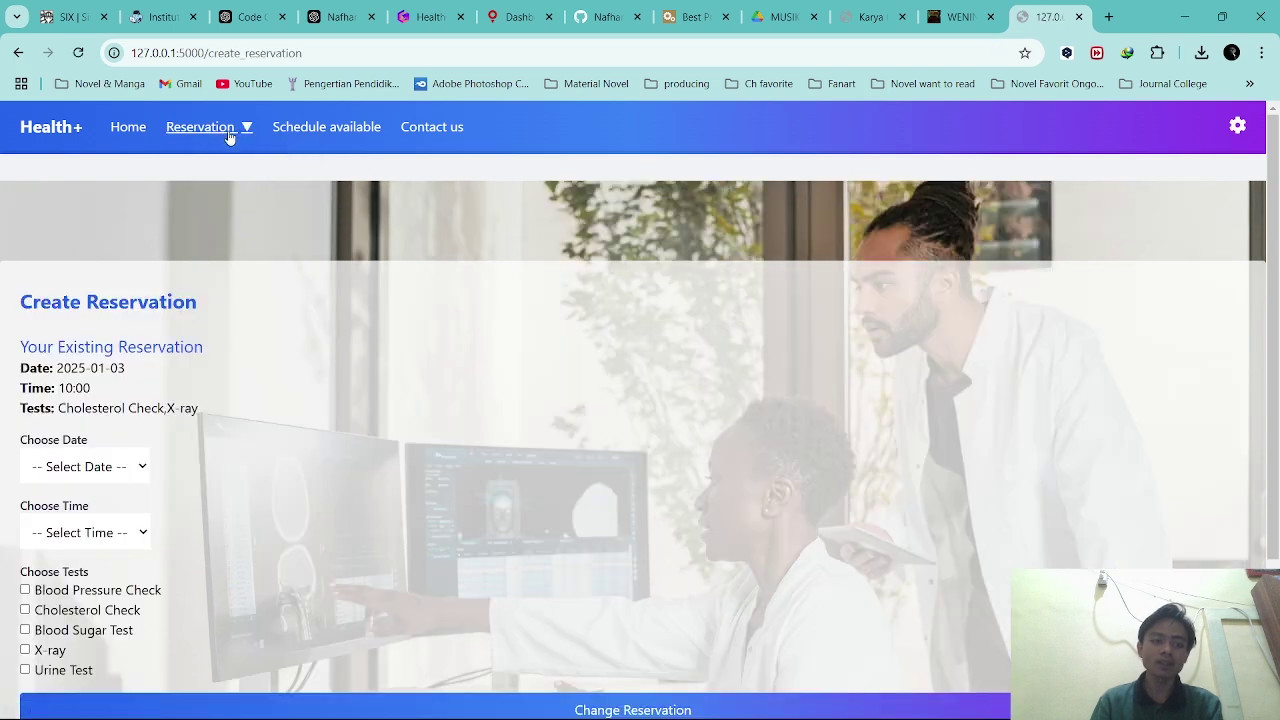
pyautogui.click(228, 132)
pyautogui.click(241, 198)
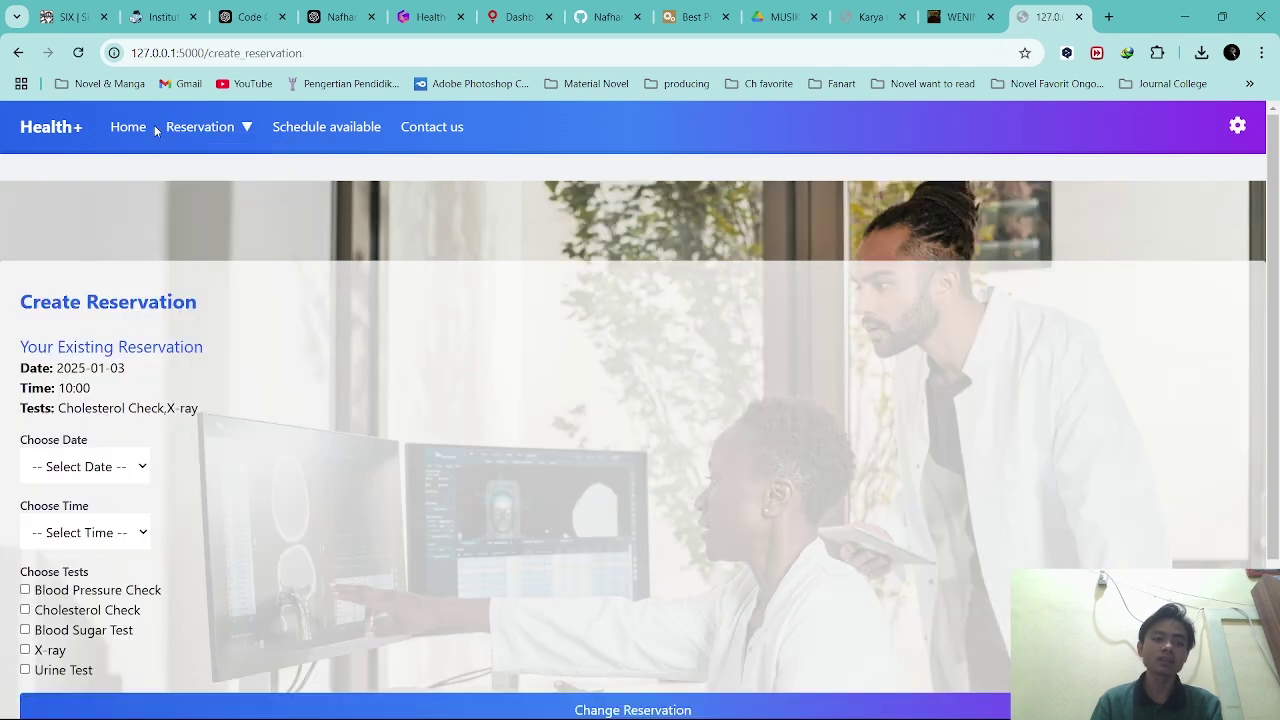
pyautogui.click(42, 122)
pyautogui.click(200, 128)
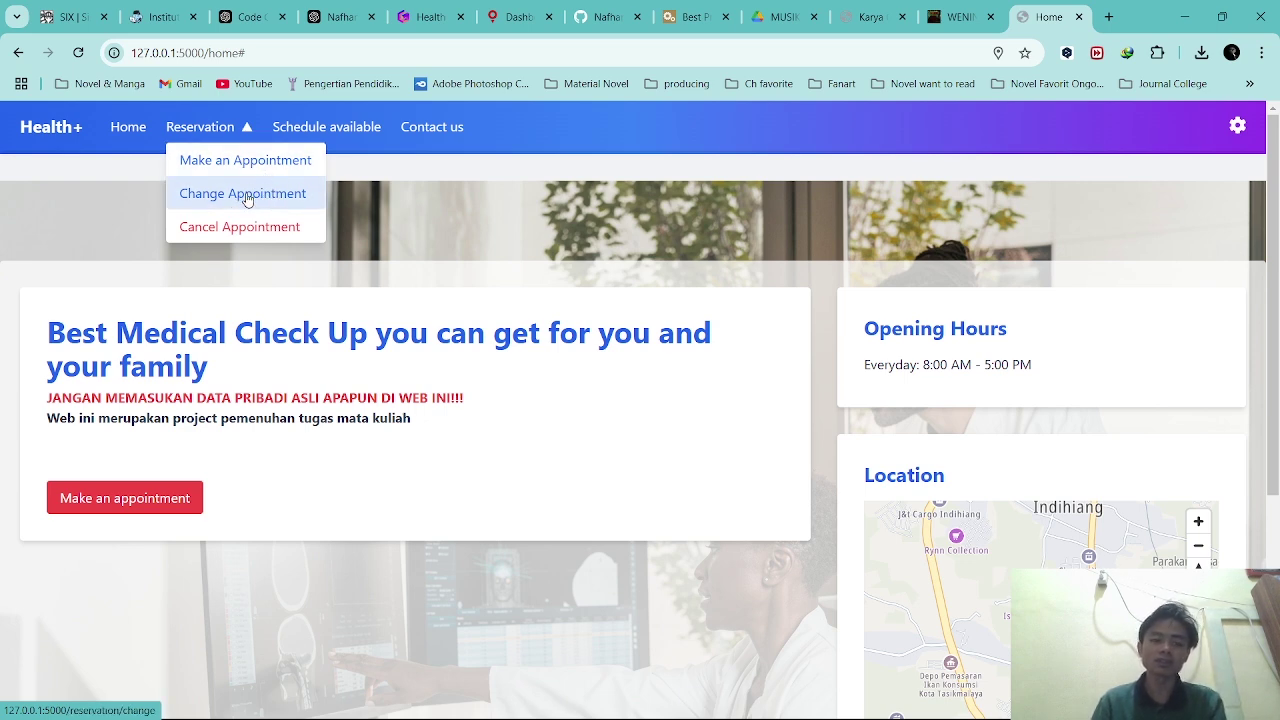
pyautogui.click(247, 197)
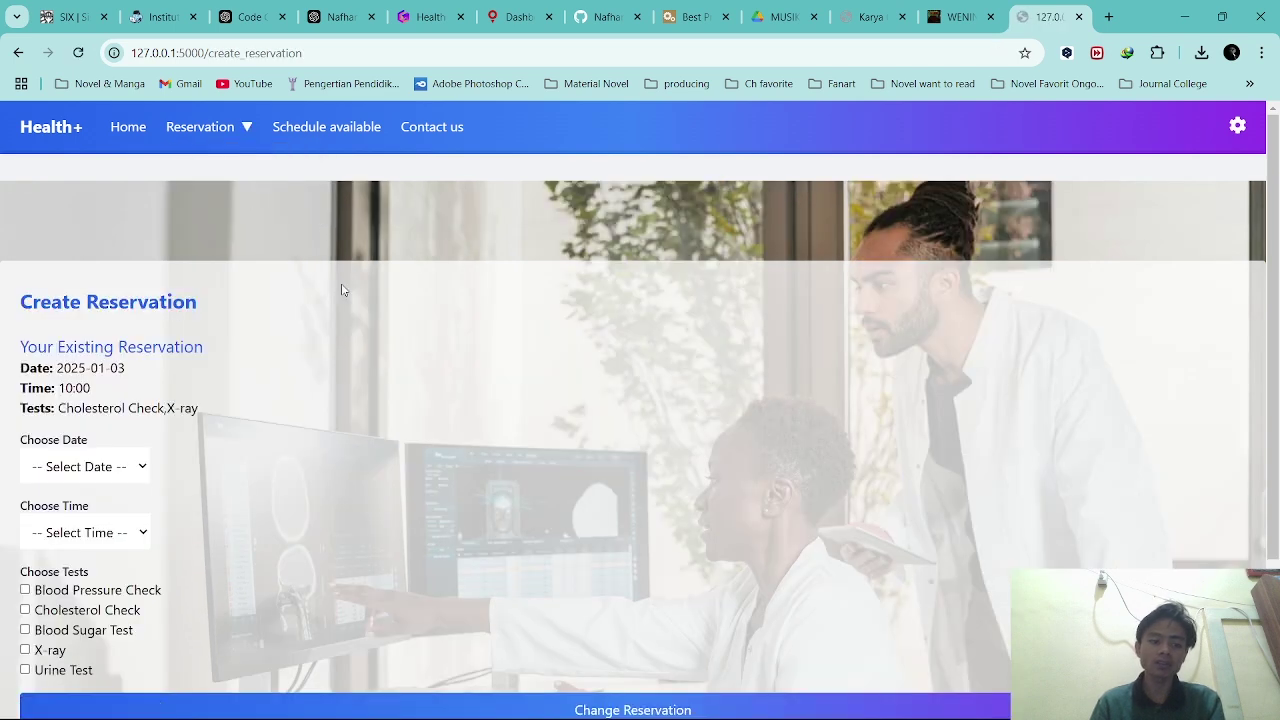
pyautogui.scroll(-1, 343, 286)
pyautogui.moveTo(206, 338); pyautogui.dragTo(14, 272)
pyautogui.click(147, 287)
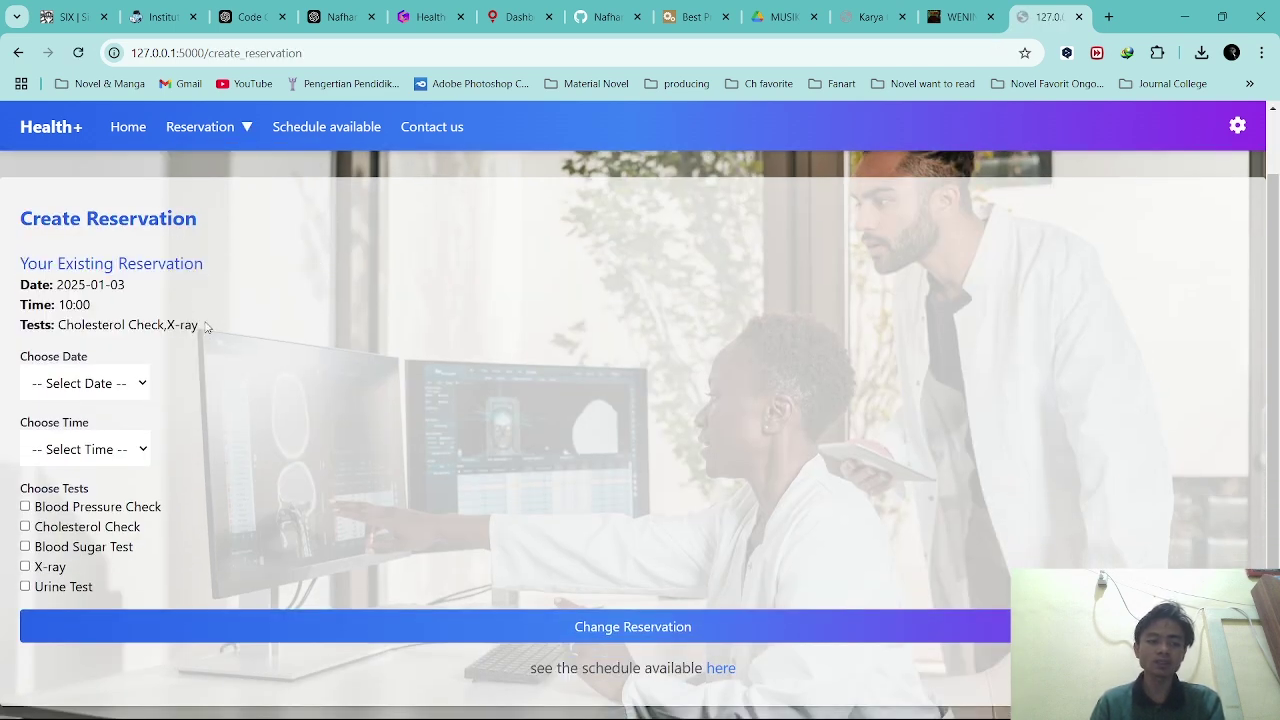
pyautogui.moveTo(206, 328); pyautogui.dragTo(59, 266)
pyautogui.click(59, 267)
pyautogui.scroll(-2, 256, 334)
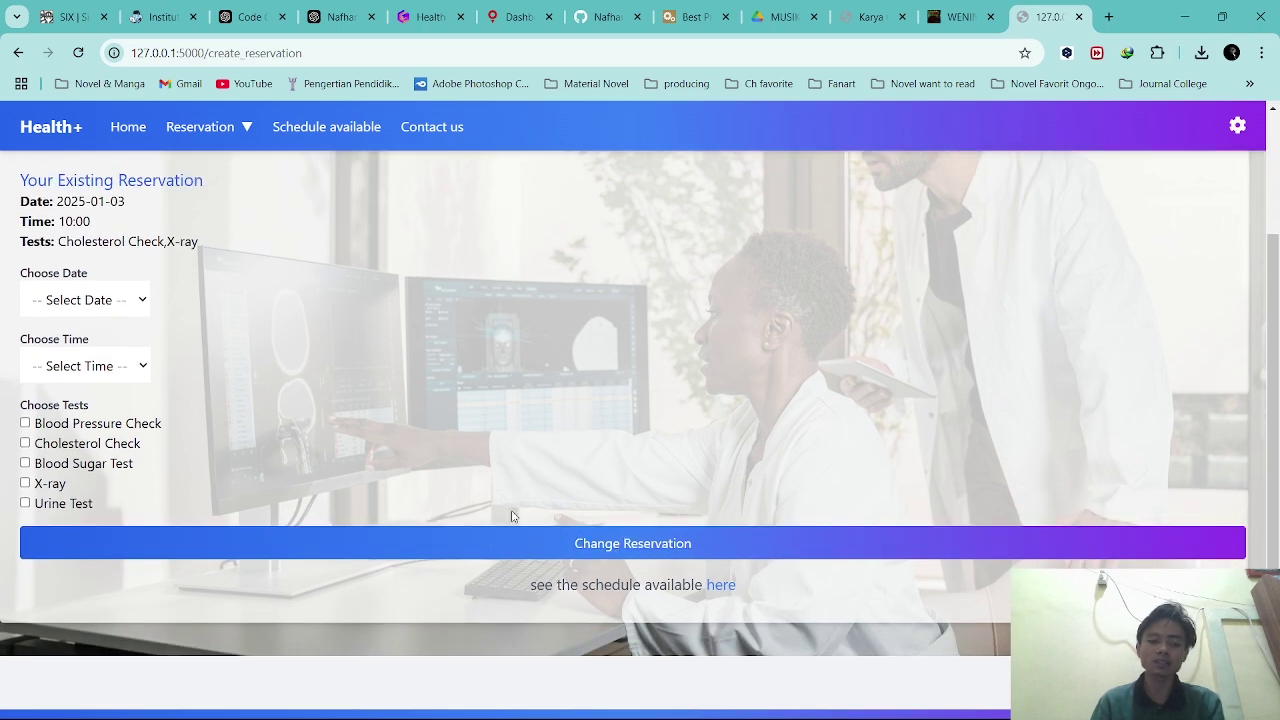
pyautogui.scroll(2, 387, 501)
# Change the reservation to 2025-01-04 at 14:00 with Blood Pressure Check and Blood Sugar Test.
pyautogui.click(70, 380)
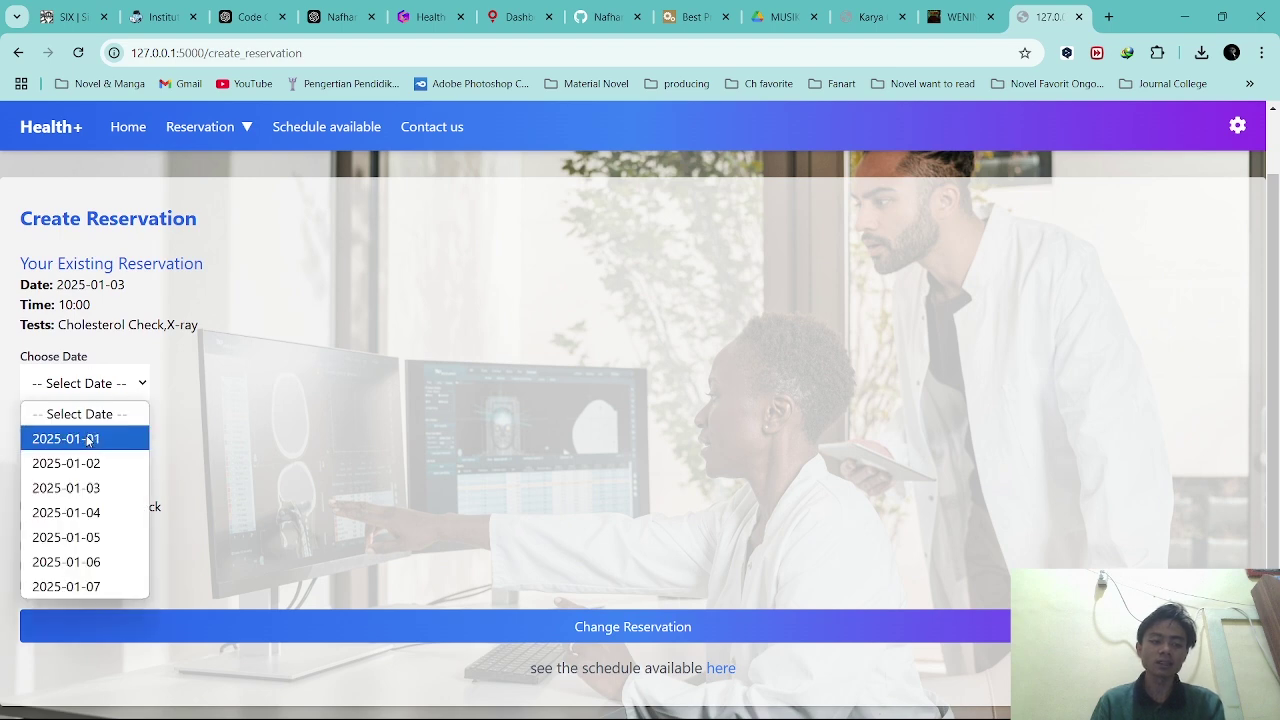
pyautogui.click(90, 512)
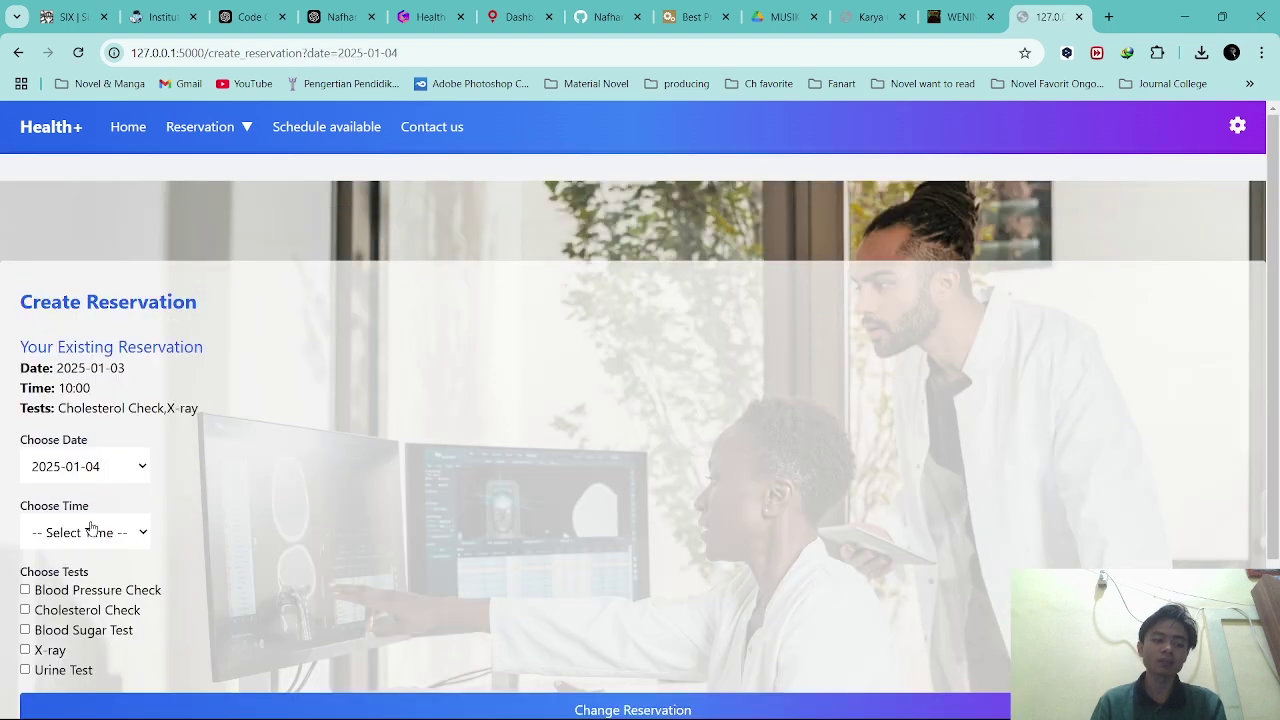
pyautogui.click(94, 530)
pyautogui.click(100, 452)
pyautogui.click(86, 592)
pyautogui.click(99, 633)
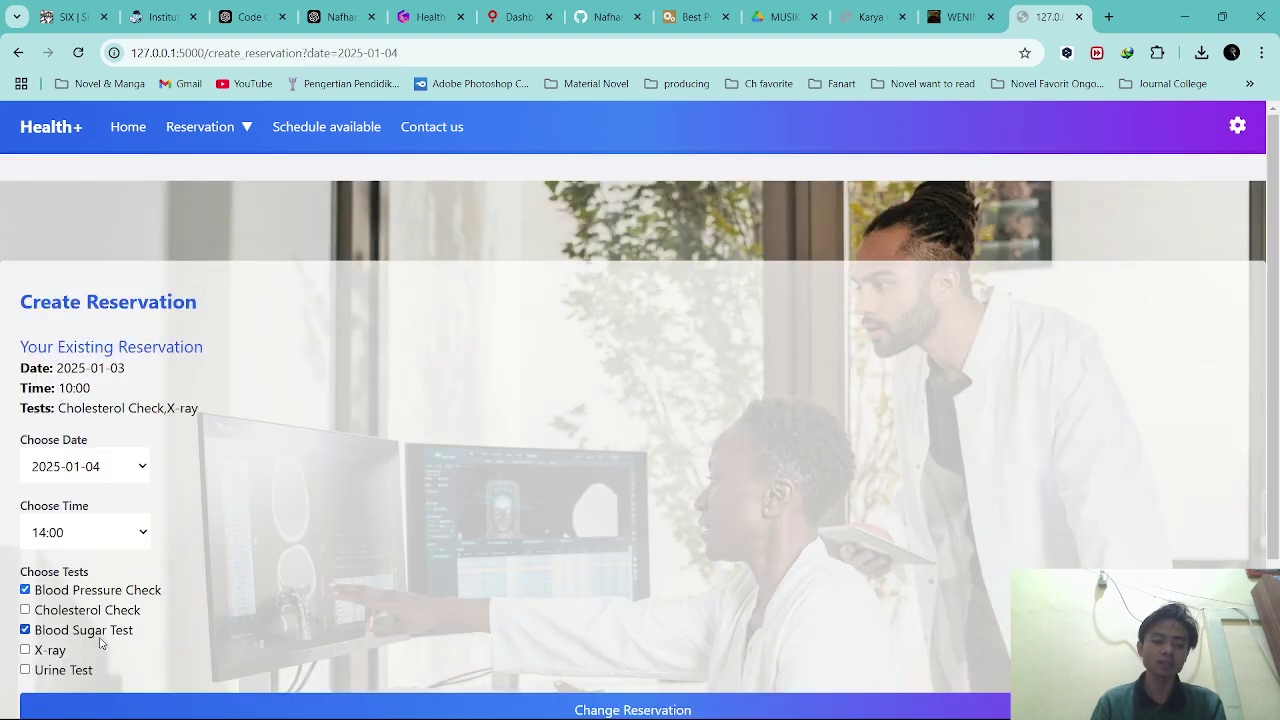
pyautogui.scroll(-2, 300, 619)
pyautogui.click(551, 626)
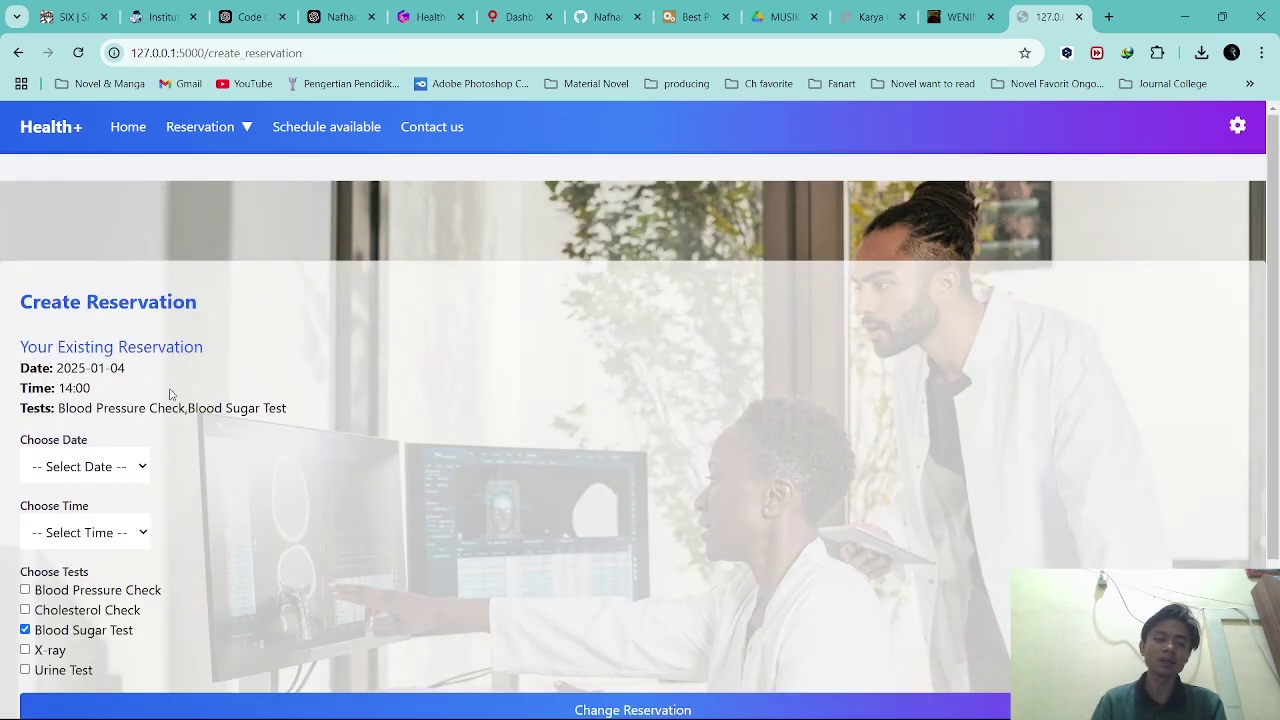
pyautogui.scroll(-1, 139, 340)
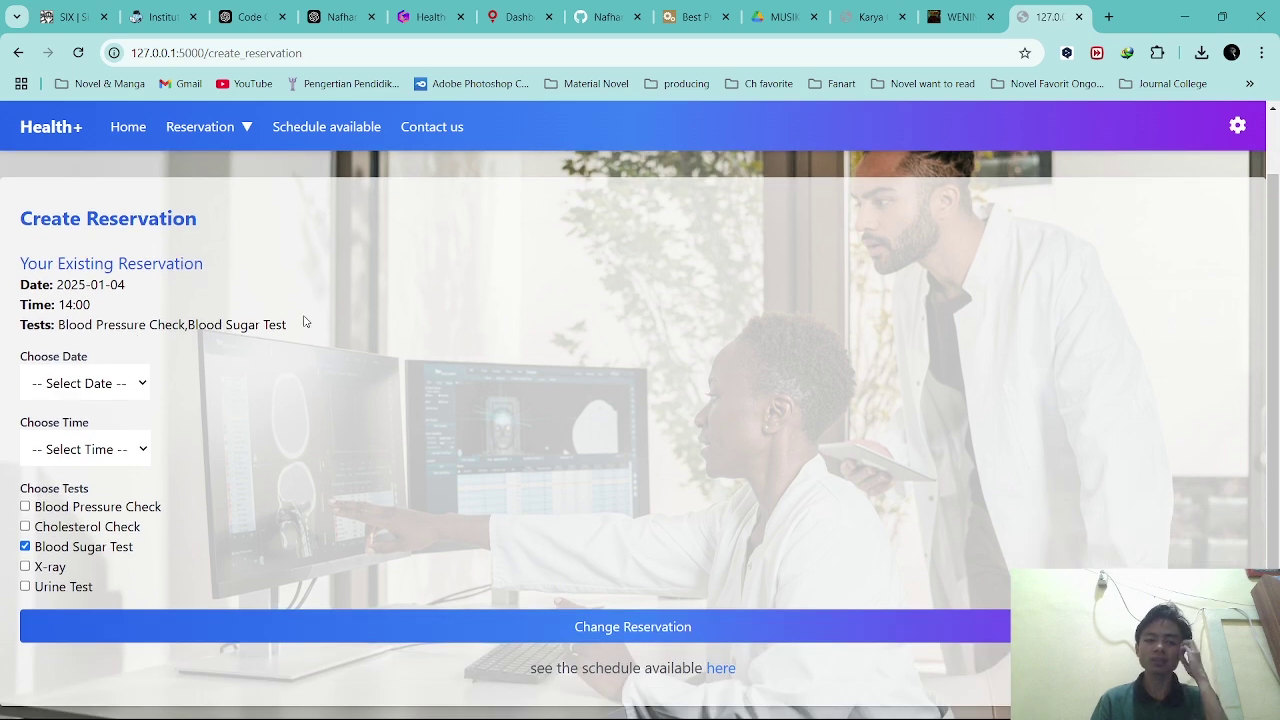
pyautogui.click(213, 137)
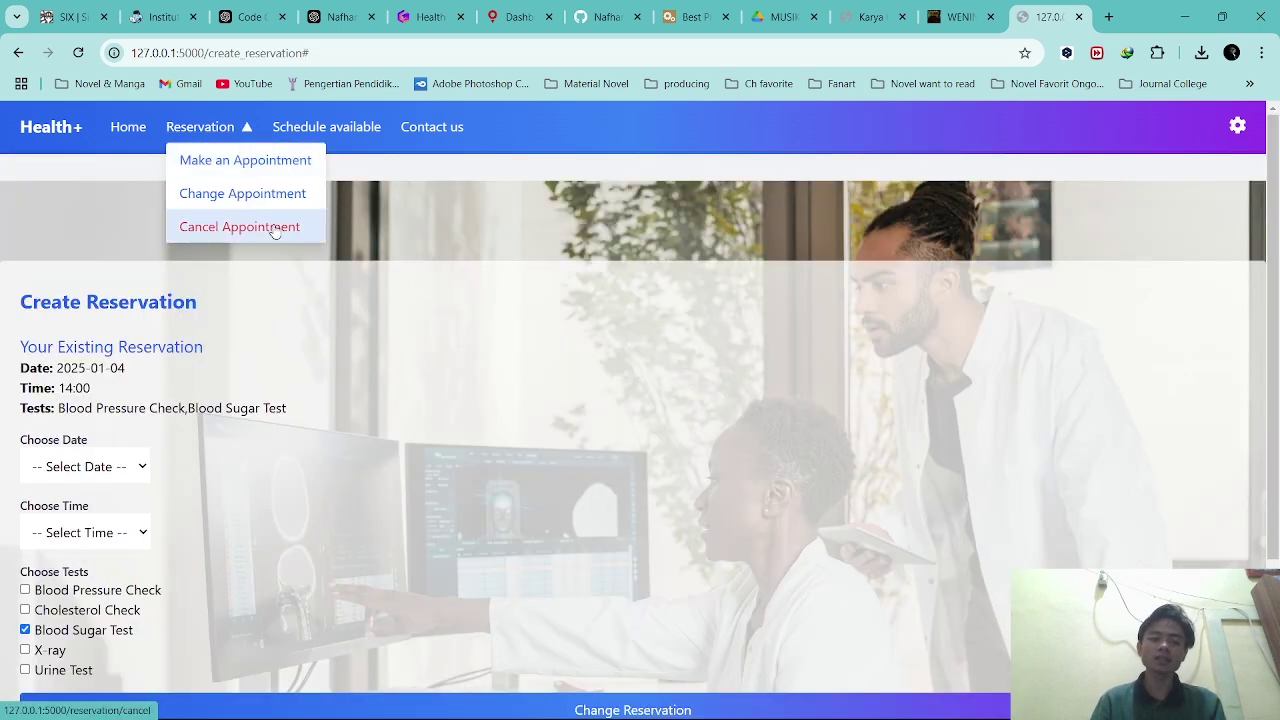
# Cancel the current reservation and open a blank Make an Appointment form.
pyautogui.click(275, 232)
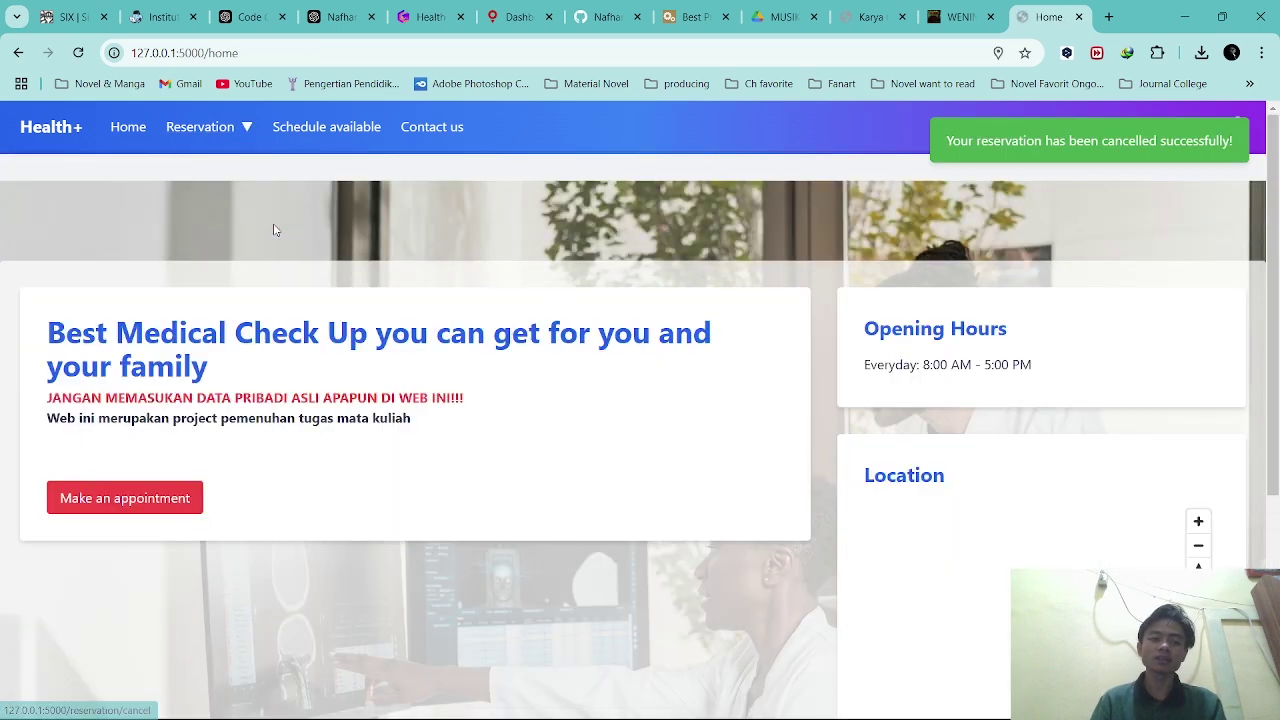
pyautogui.click(245, 128)
pyautogui.click(236, 158)
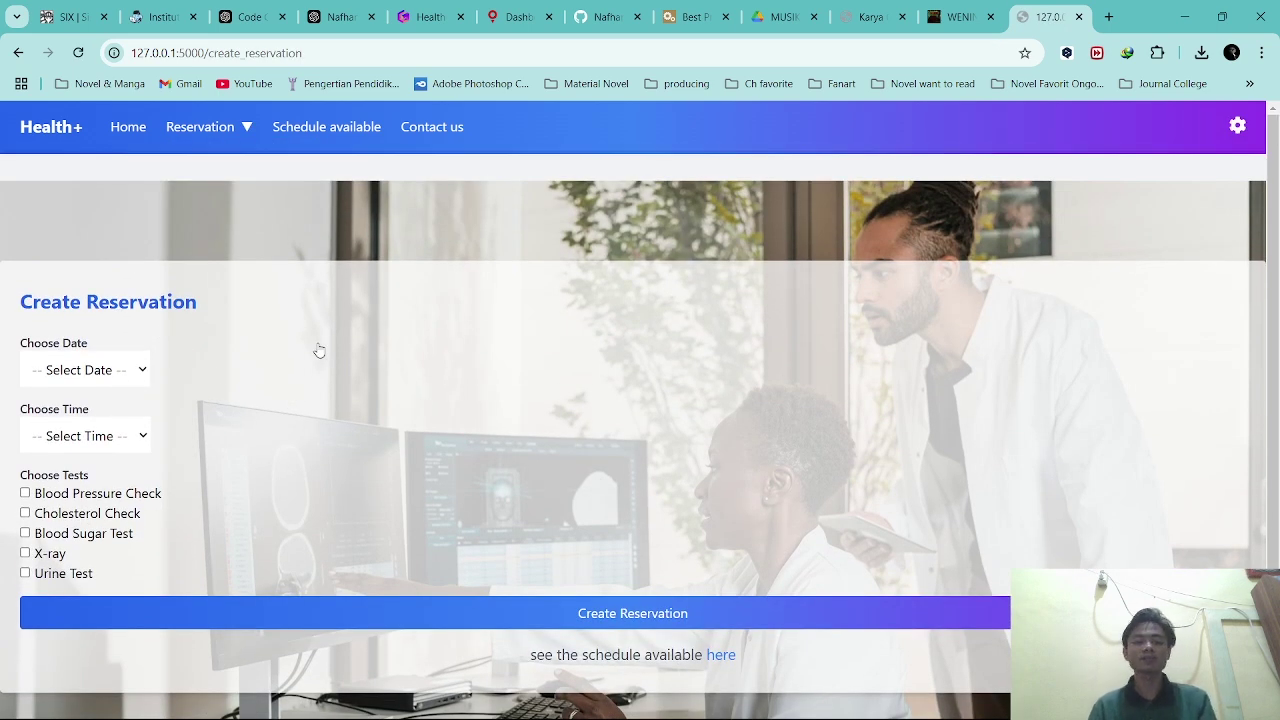
# Open the Available Schedule page and expand 2025-01-01's slots, where 8:00 is fully booked.
pyautogui.click(217, 134)
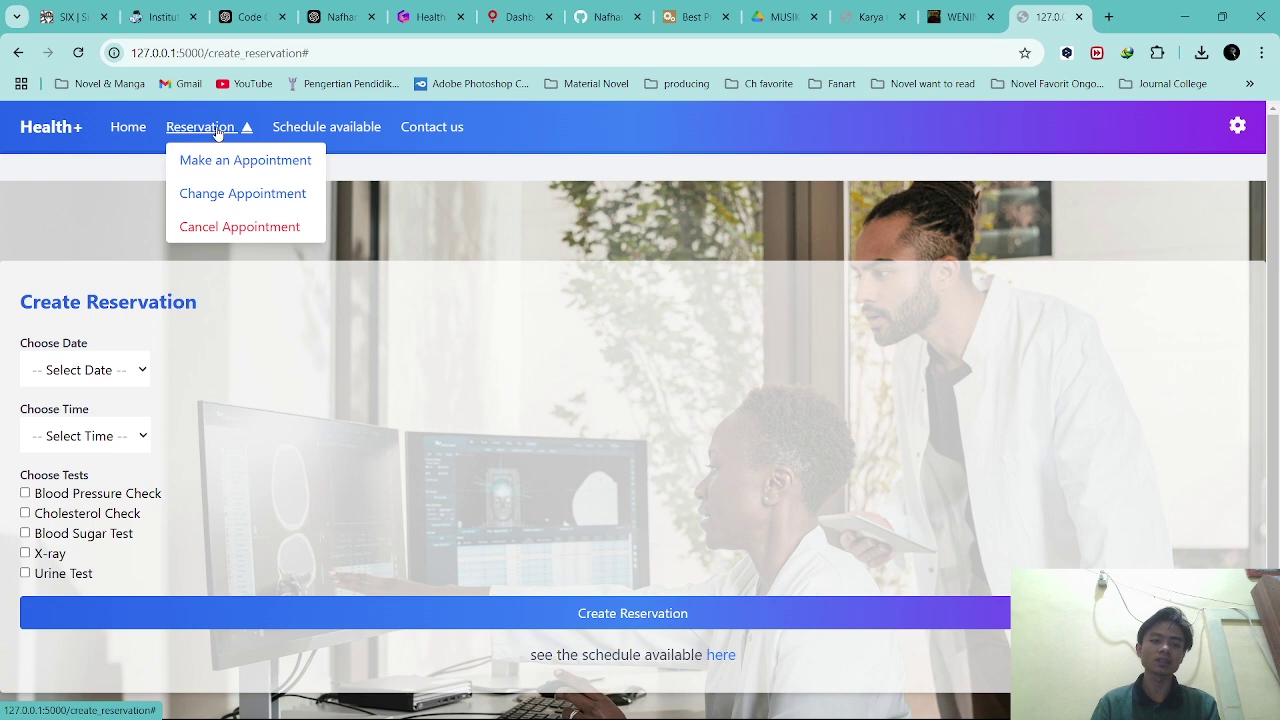
pyautogui.click(249, 134)
pyautogui.click(330, 127)
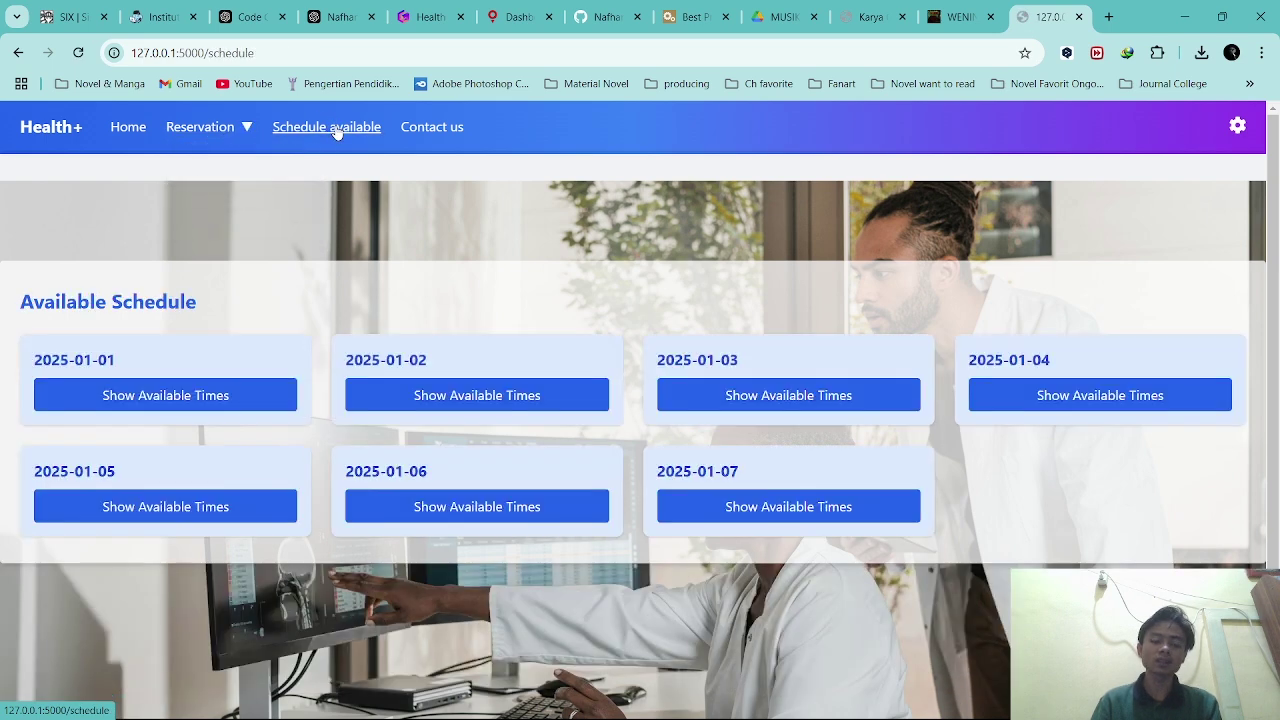
pyautogui.click(217, 396)
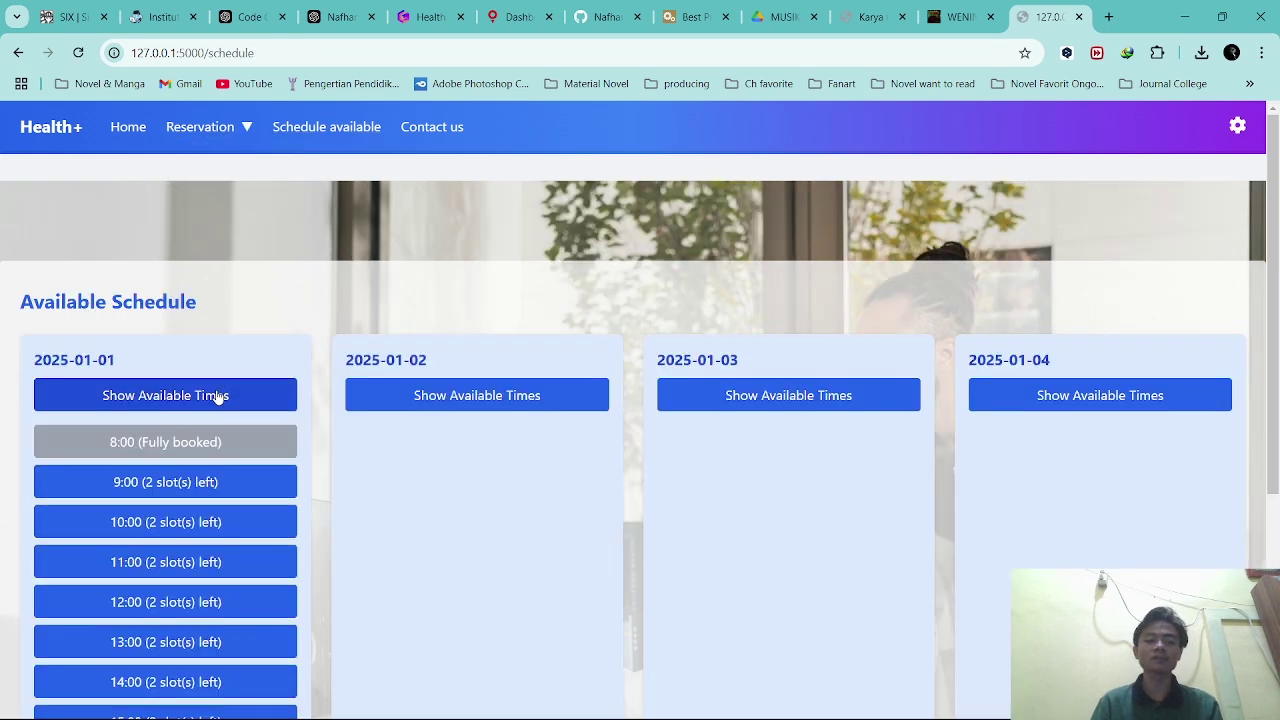
pyautogui.click(217, 396)
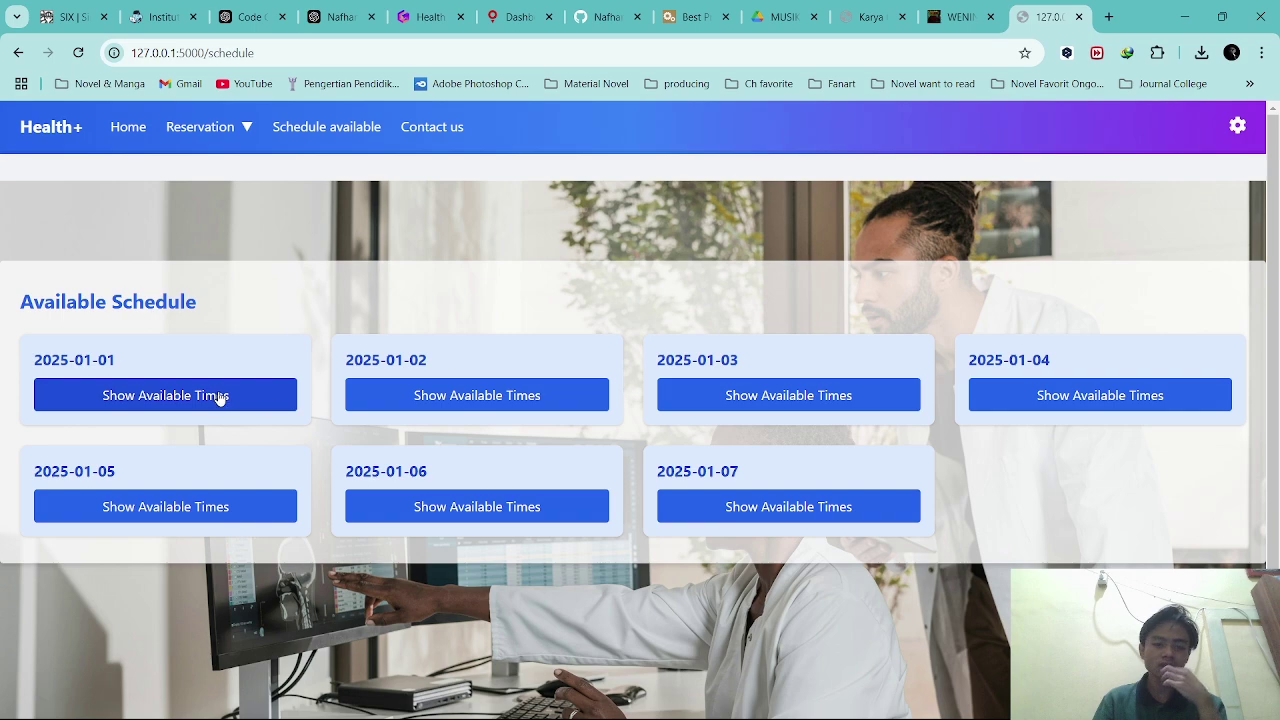
# List 2025-01-02's time slots, with 8:00 one slot left, and reopen 2025-01-01's slots.
pyautogui.click(463, 400)
pyautogui.scroll(-3, 386, 394)
pyautogui.scroll(2, 291, 426)
pyautogui.click(203, 320)
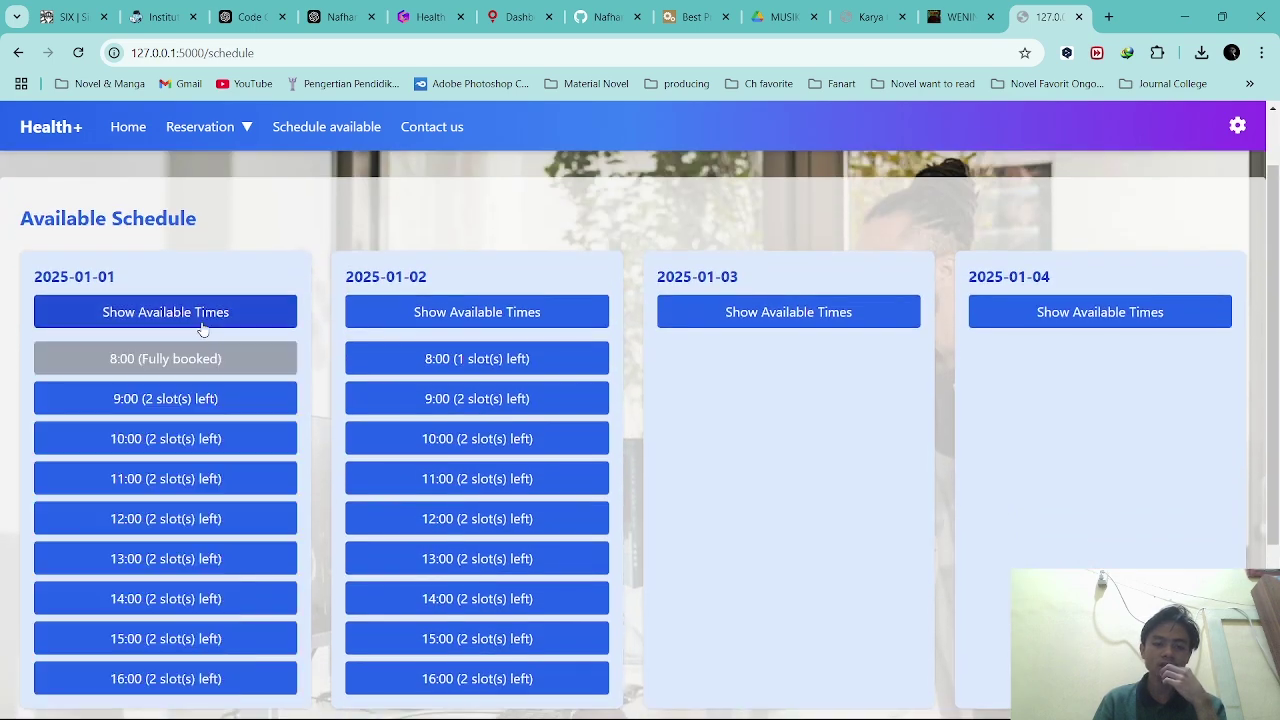
# Expand the 2025-01-03 and 2025-01-04 slot lists and scroll through them.
pyautogui.click(804, 306)
pyautogui.scroll(-1, 774, 380)
pyautogui.scroll(1, 786, 380)
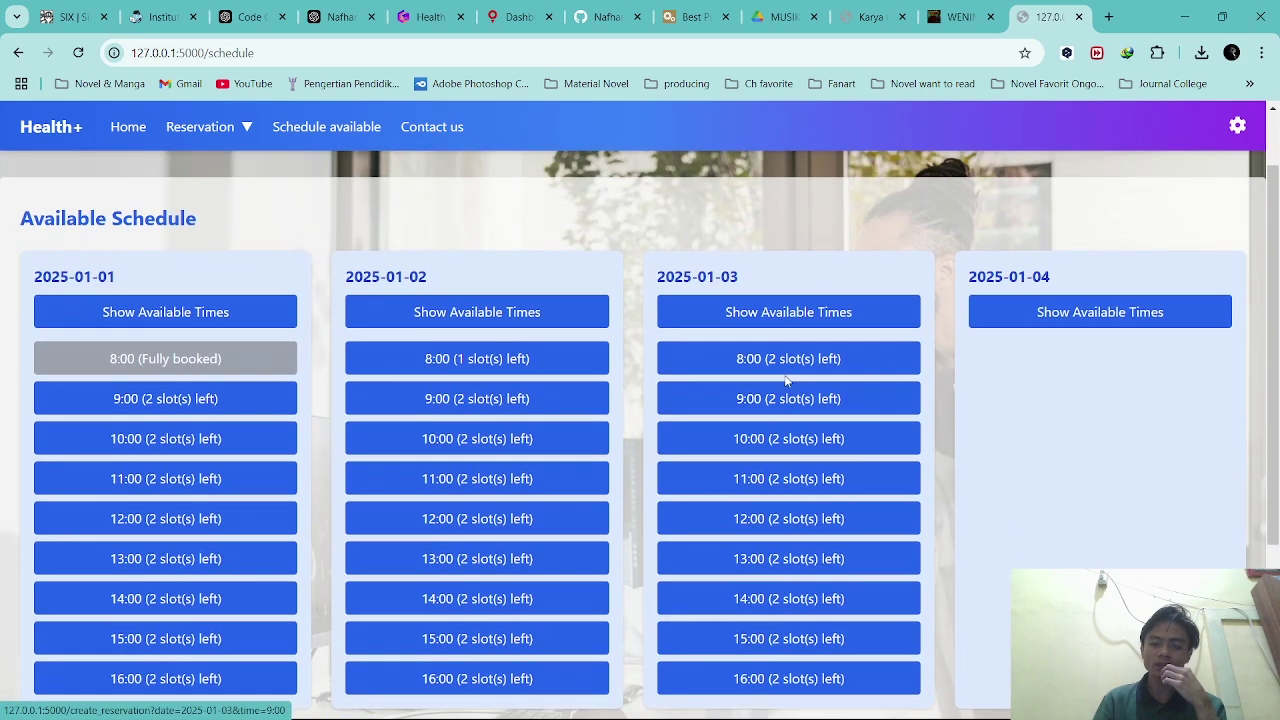
pyautogui.scroll(-3, 686, 449)
pyautogui.scroll(3, 449, 420)
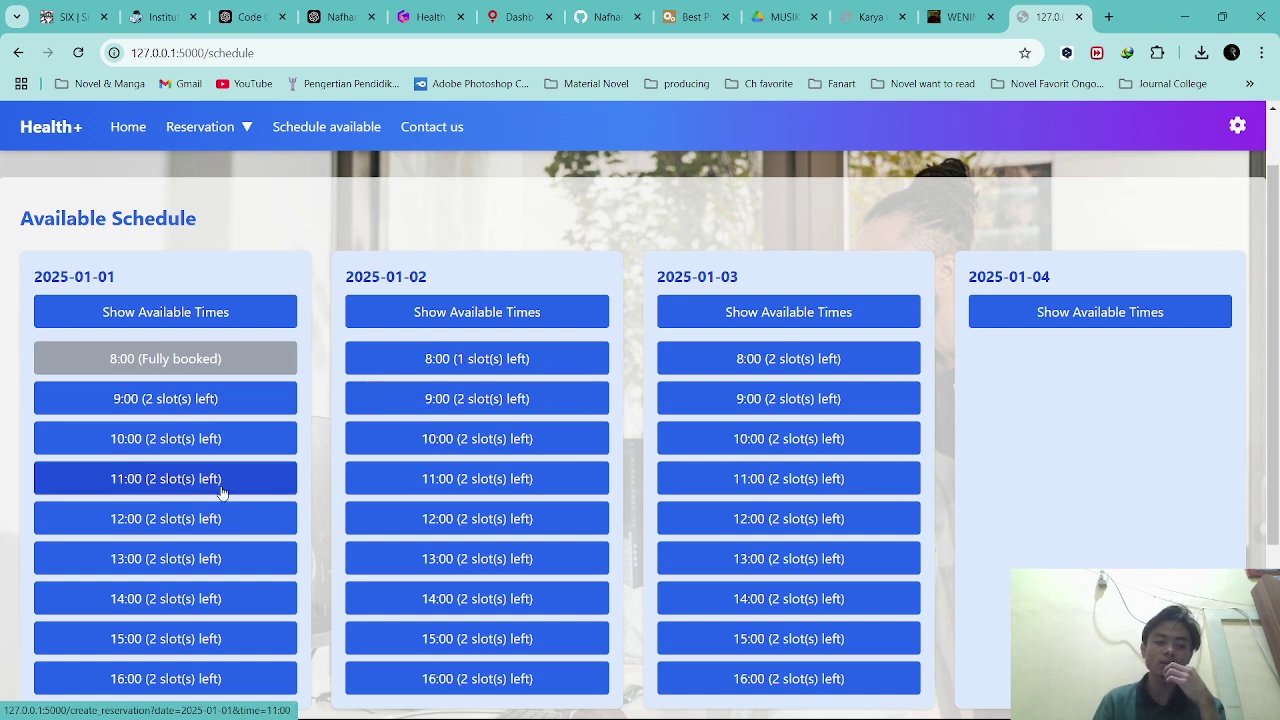
pyautogui.scroll(-1, 307, 385)
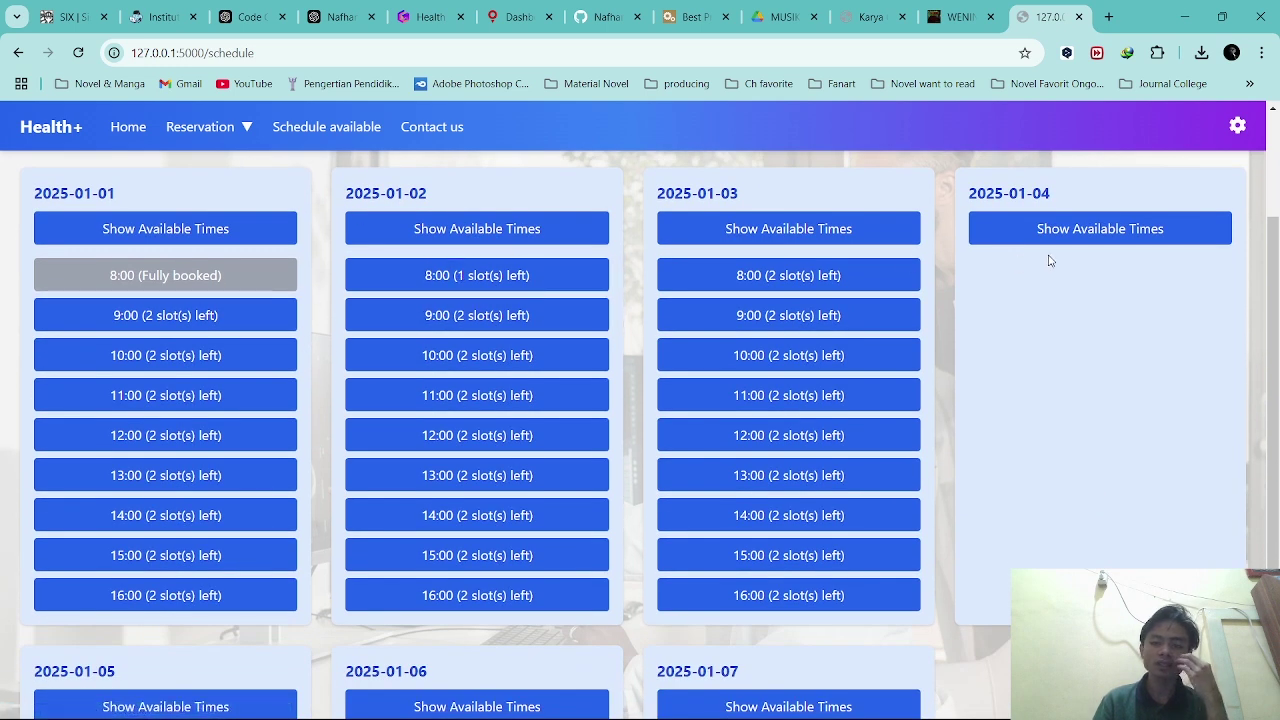
pyautogui.click(1050, 238)
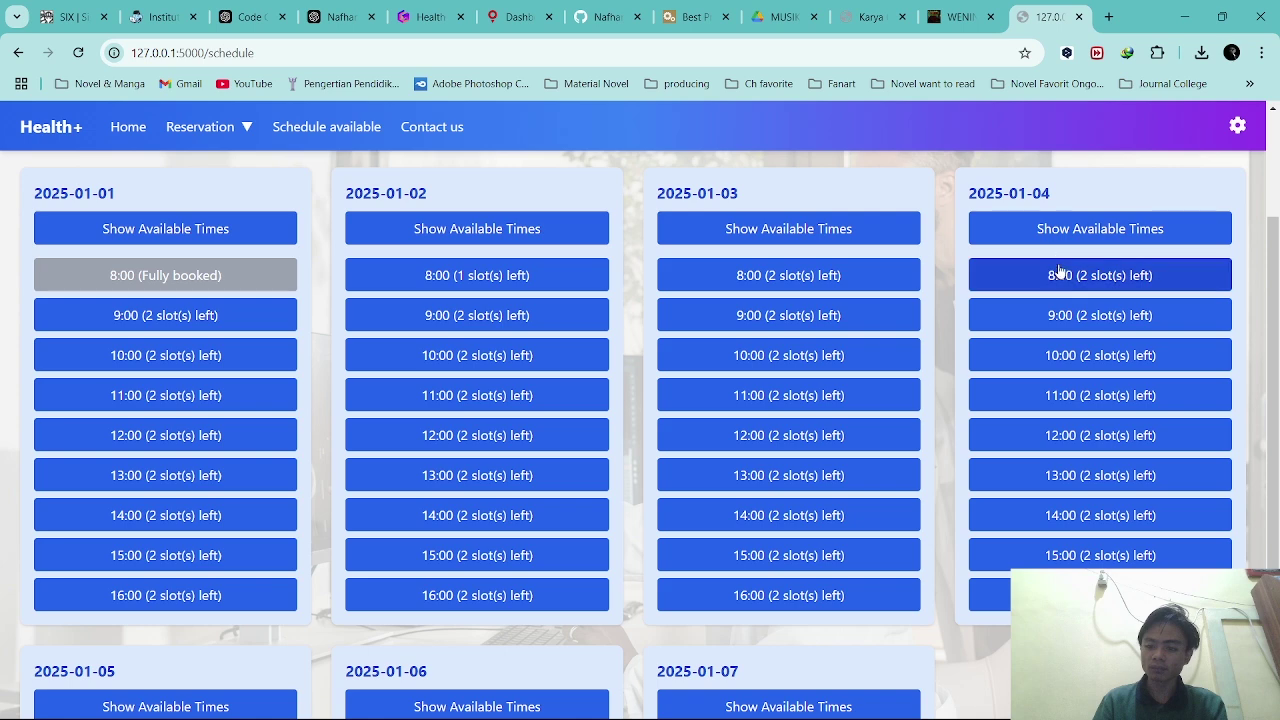
pyautogui.scroll(1, 369, 285)
pyautogui.scroll(2, 369, 285)
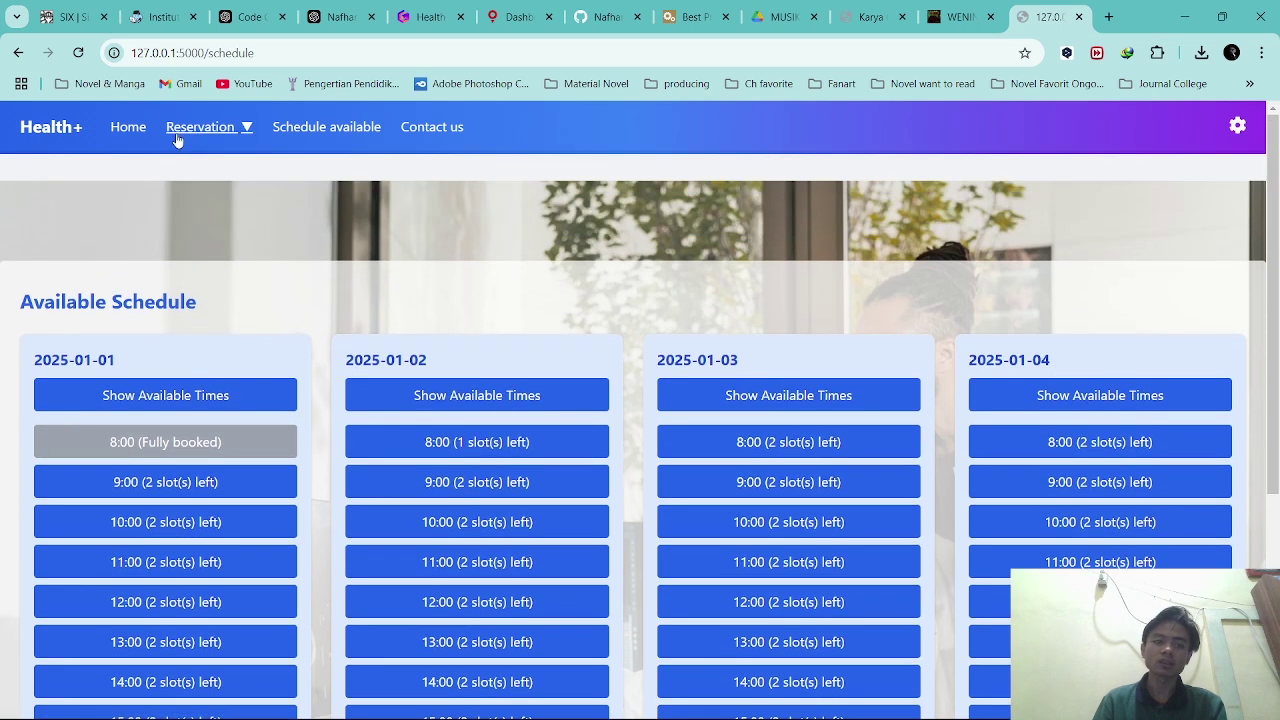
# Book 2025-01-04 at 8:00 with Blood Pressure Check and Blood Sugar Test.
pyautogui.click(180, 130)
pyautogui.click(248, 161)
pyautogui.click(96, 372)
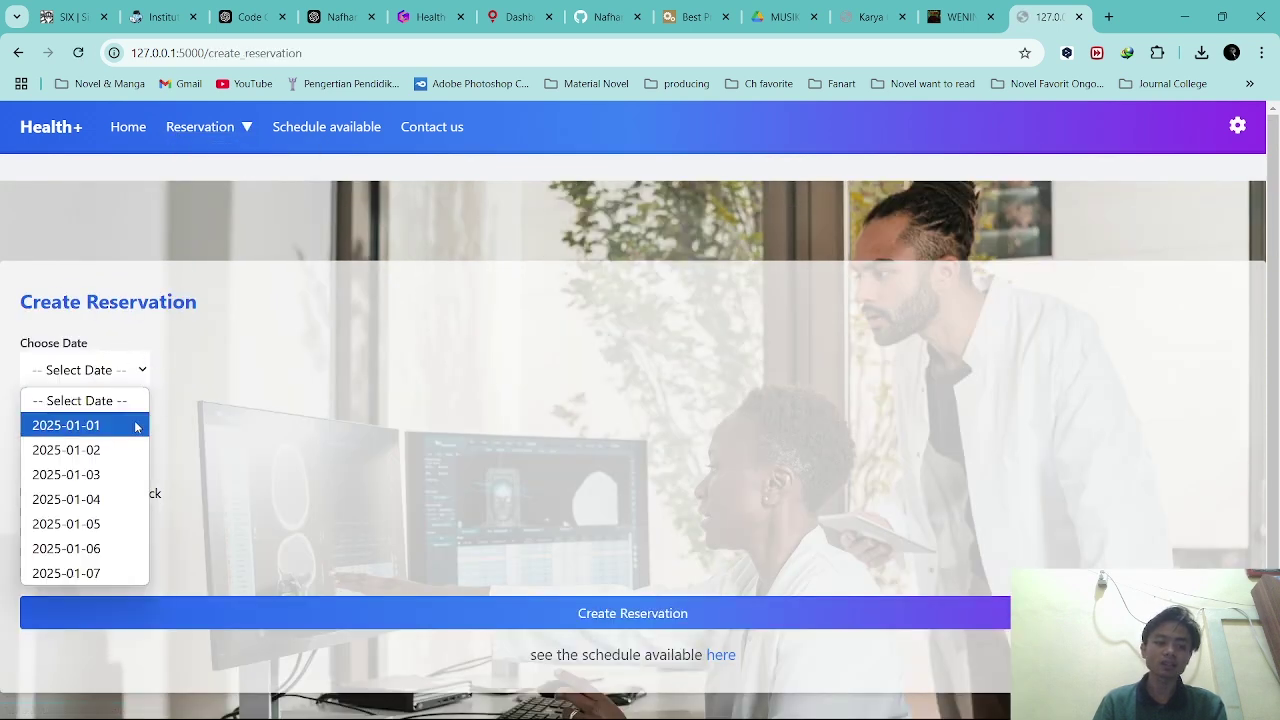
pyautogui.click(110, 499)
pyautogui.click(100, 436)
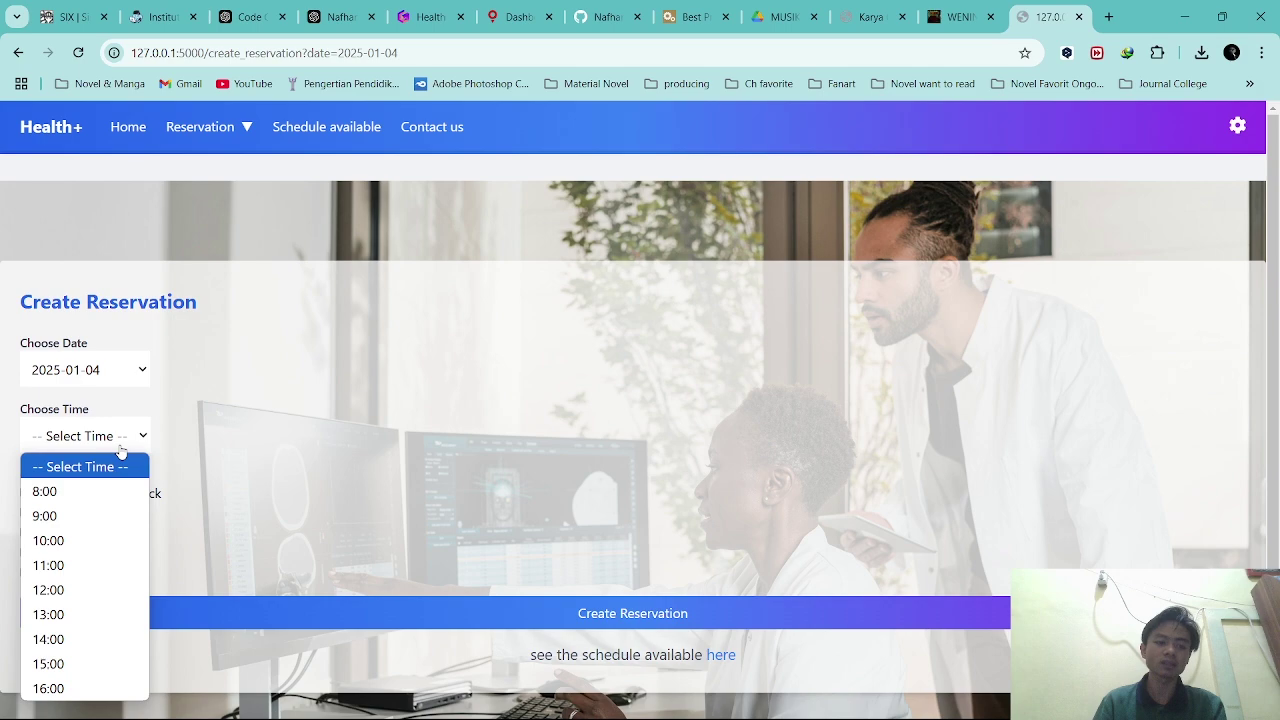
pyautogui.click(109, 492)
pyautogui.click(110, 494)
pyautogui.click(117, 537)
pyautogui.click(372, 610)
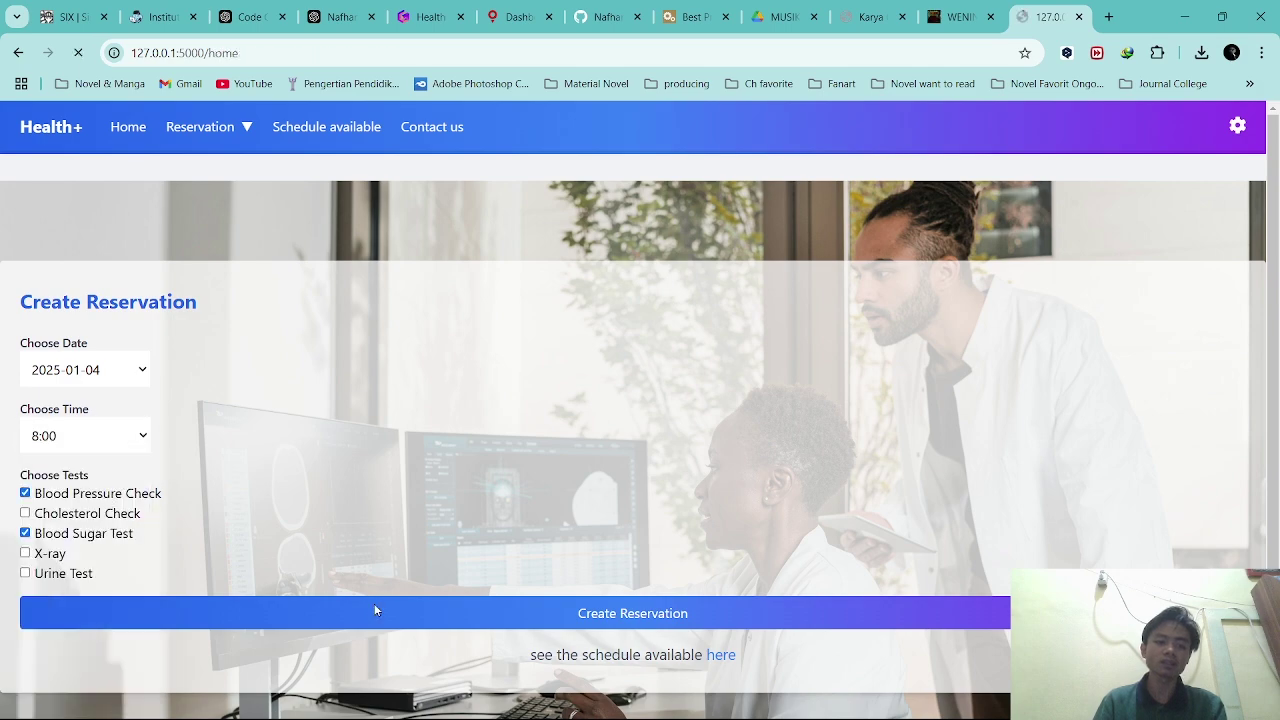
# Check the 2025-01-04, 2025-01-03 and 2025-01-02 slots, then pick 2025-01-03 at 12:00.
pyautogui.click(326, 127)
pyautogui.click(1068, 395)
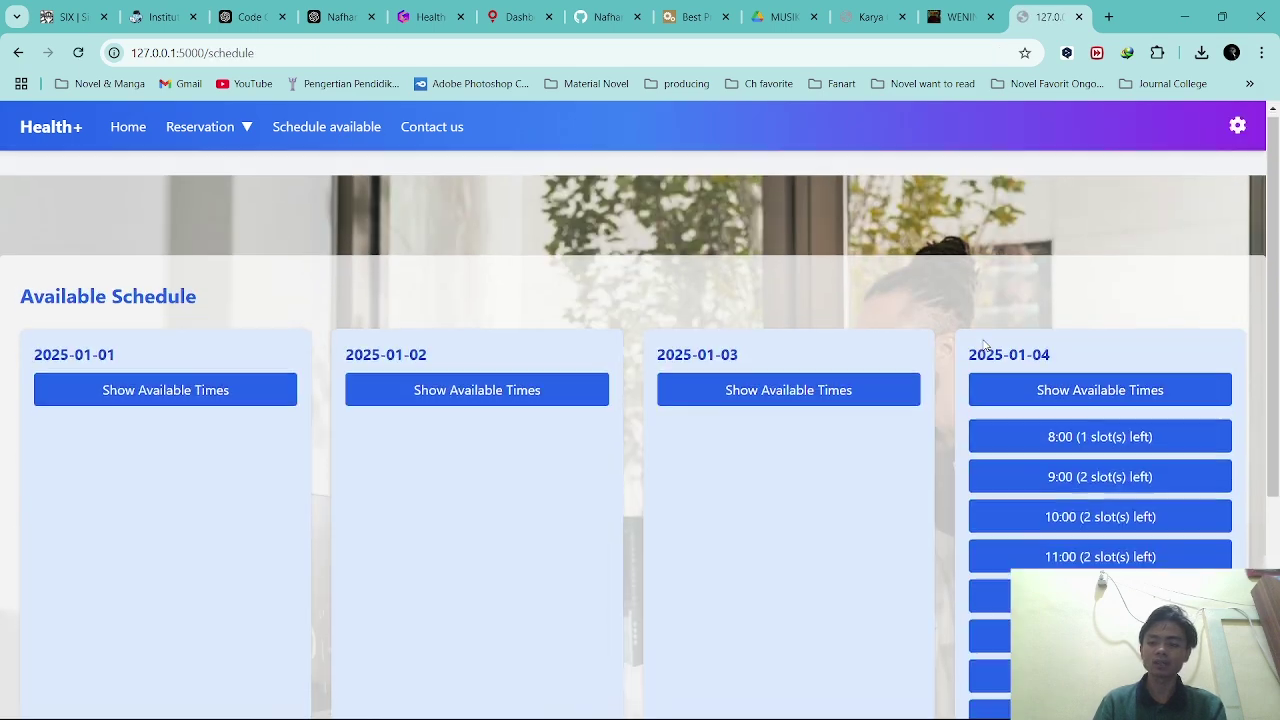
pyautogui.scroll(-1, 1050, 385)
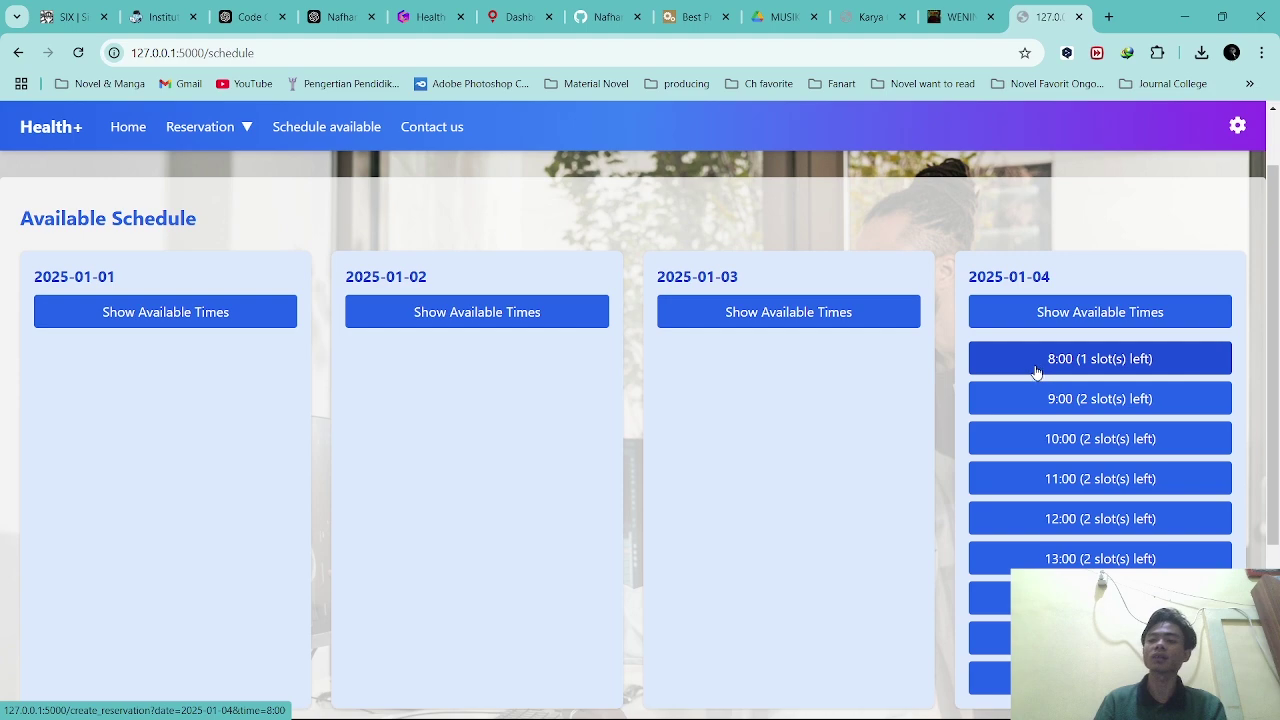
pyautogui.click(710, 333)
pyautogui.click(483, 326)
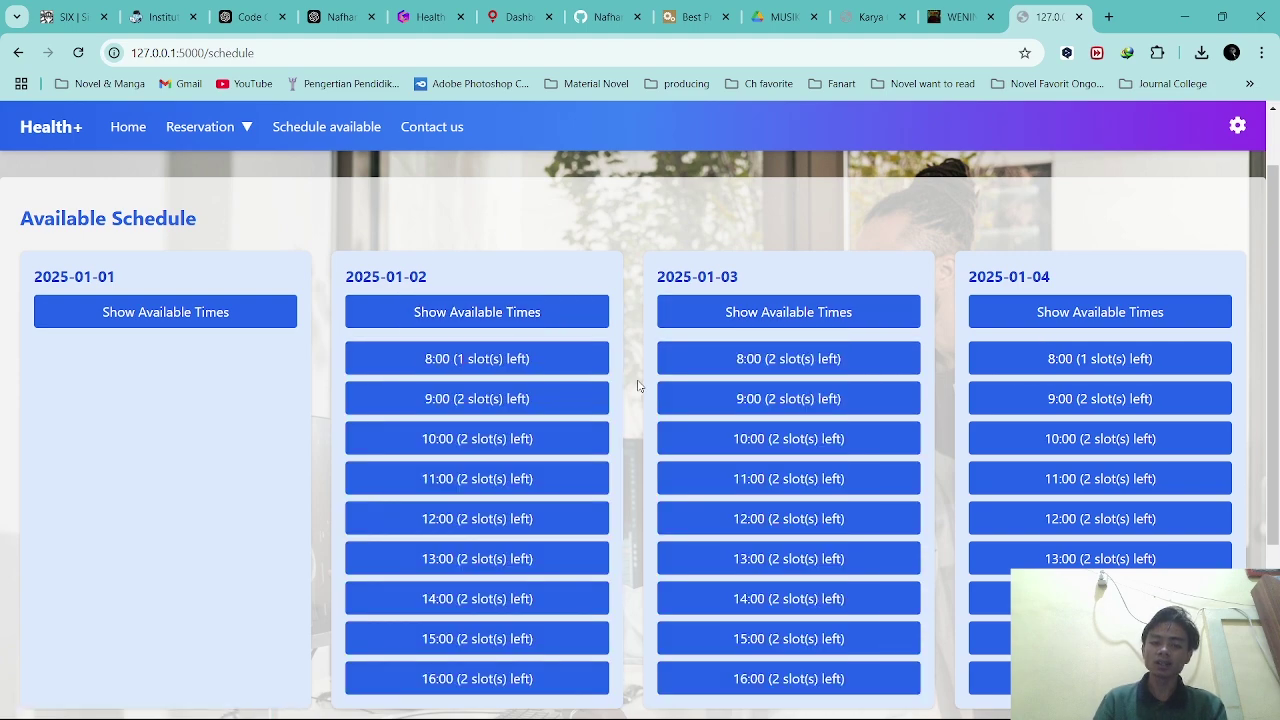
pyautogui.scroll(-2, 638, 385)
pyautogui.scroll(2, 680, 397)
pyautogui.scroll(-3, 537, 354)
pyautogui.scroll(2, 615, 477)
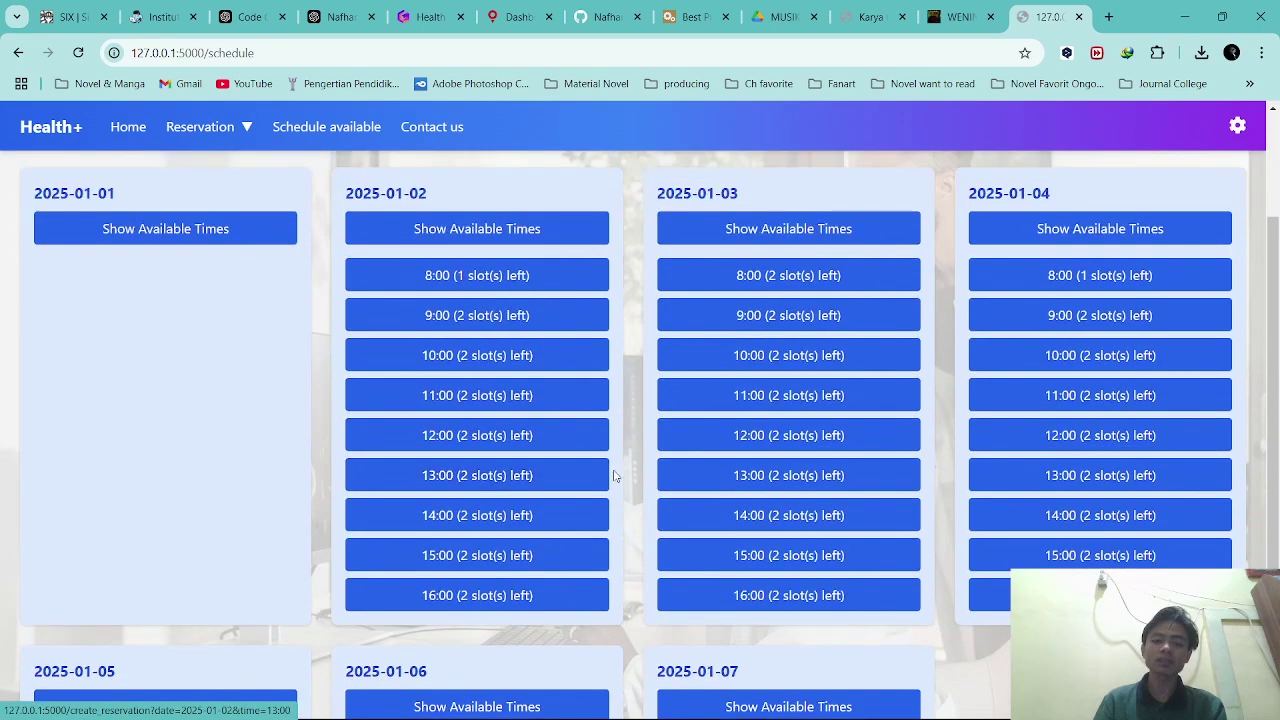
pyautogui.click(798, 445)
# Submit the reservation change to 2025-01-03 at 12:00.
pyautogui.scroll(-1, 8, 450)
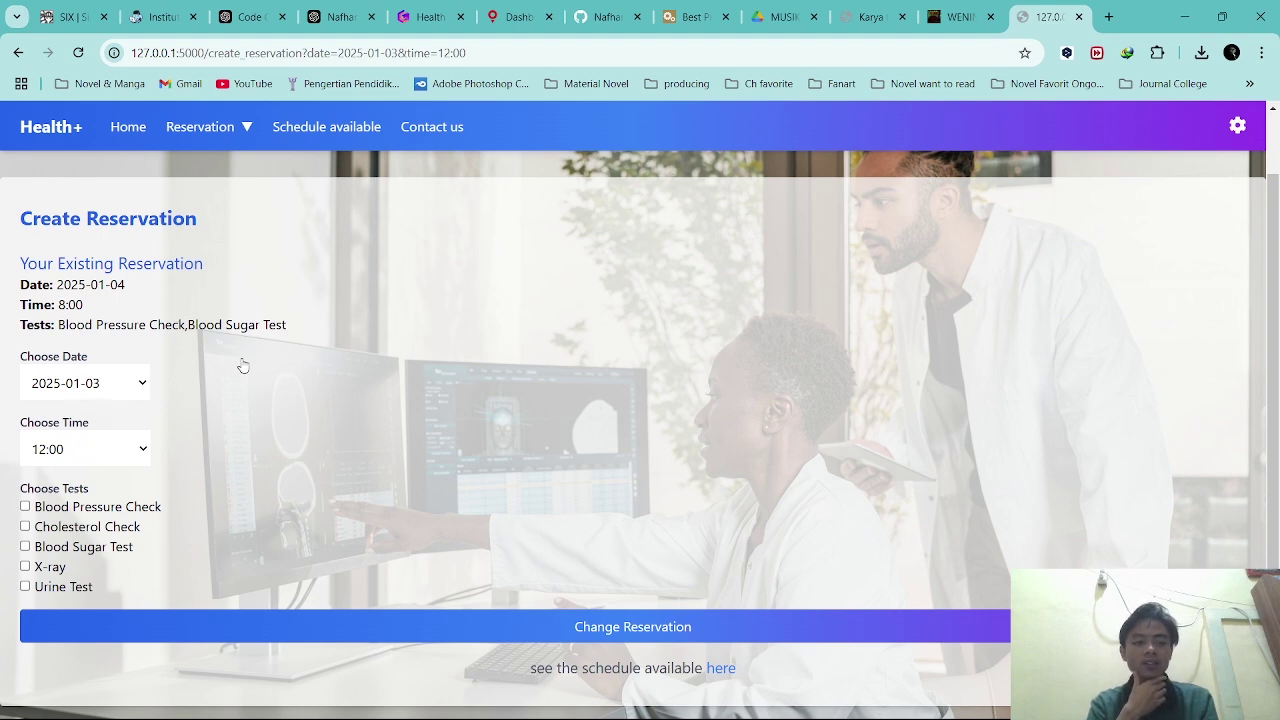
pyautogui.scroll(-1, 243, 366)
pyautogui.scroll(-1, 243, 366)
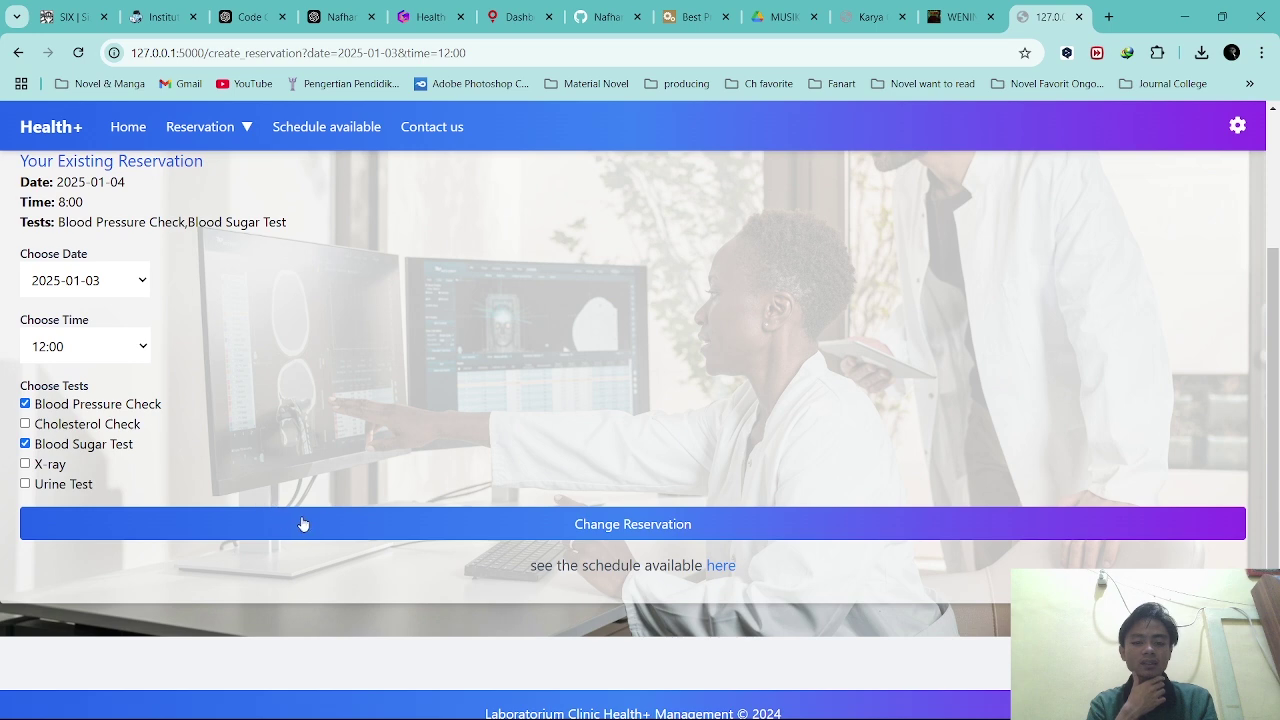
pyautogui.click(557, 526)
# Untick Blood Sugar Test on the form, then go back to the Home page.
pyautogui.scroll(-1, 543, 450)
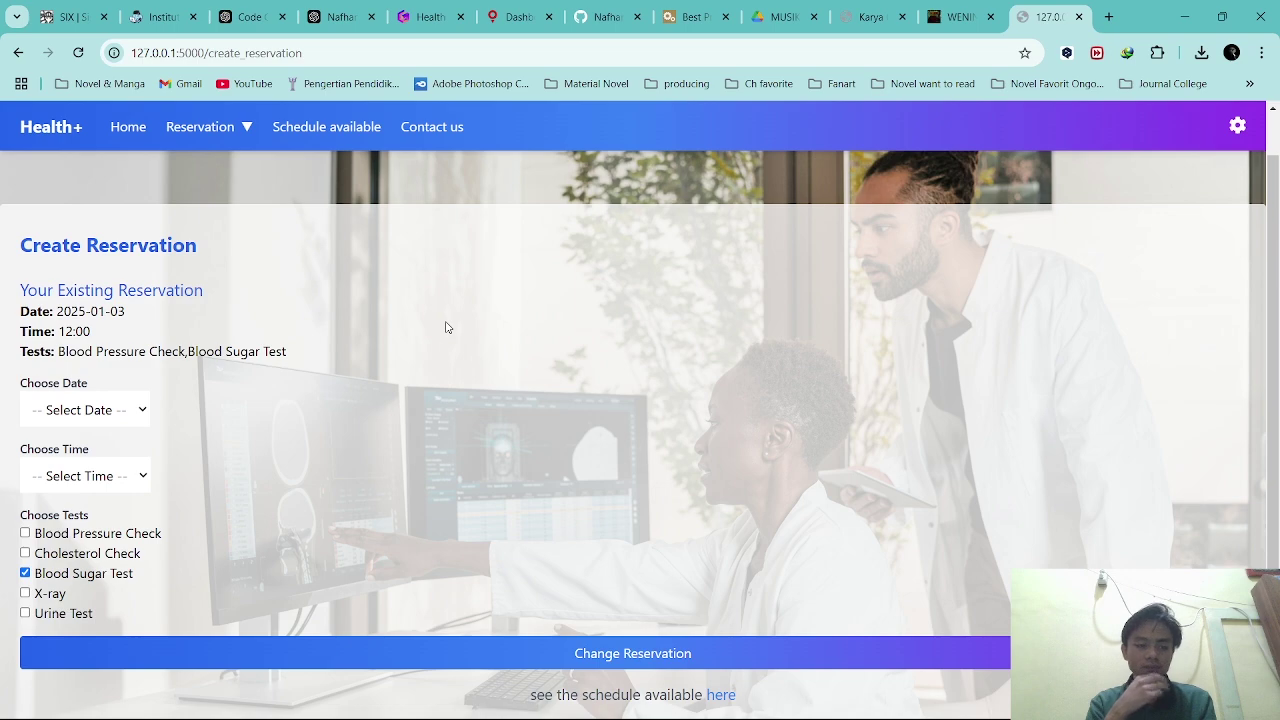
pyautogui.scroll(-2, 297, 389)
pyautogui.scroll(2, 246, 451)
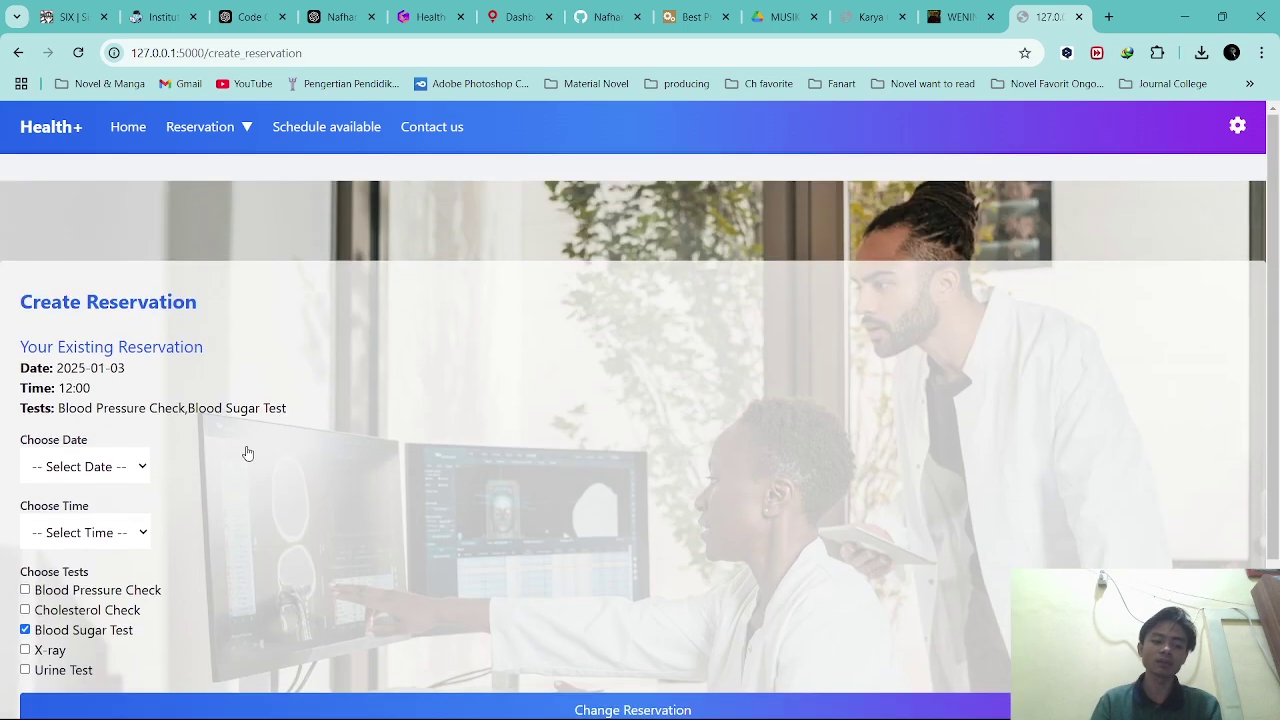
pyautogui.scroll(-1, 246, 451)
pyautogui.click(103, 553)
pyautogui.scroll(1, 386, 432)
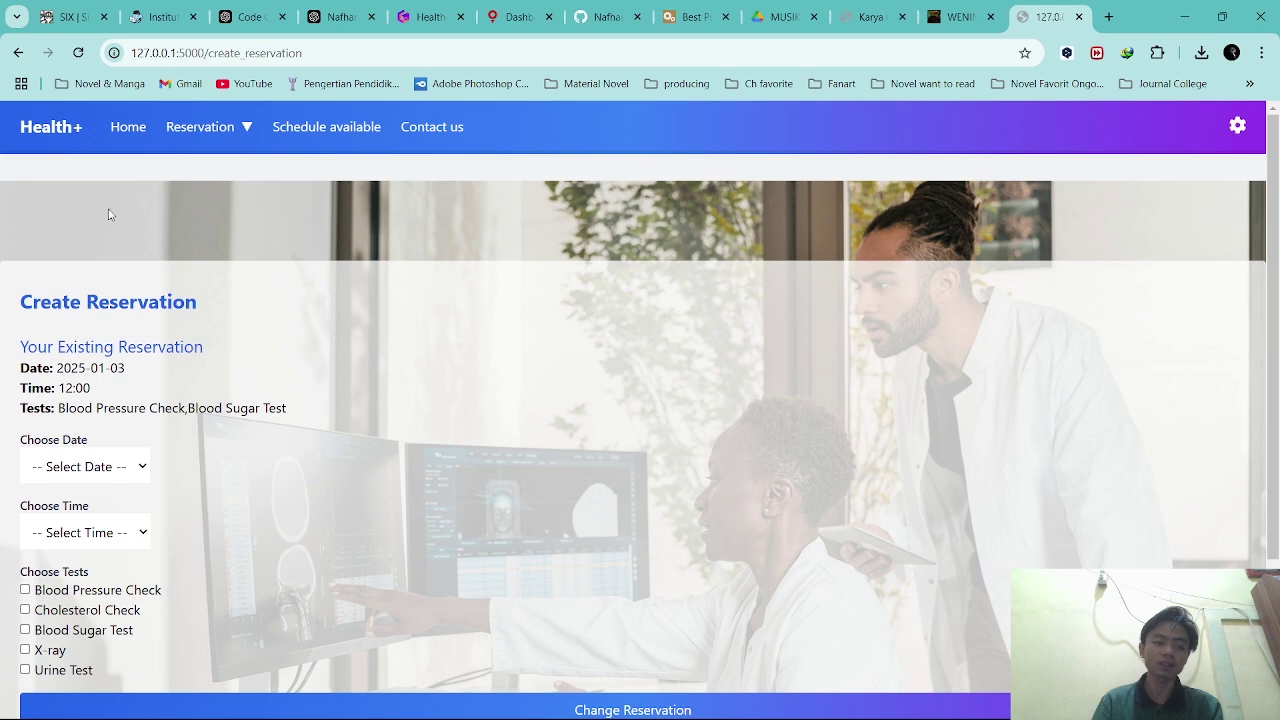
pyautogui.click(50, 138)
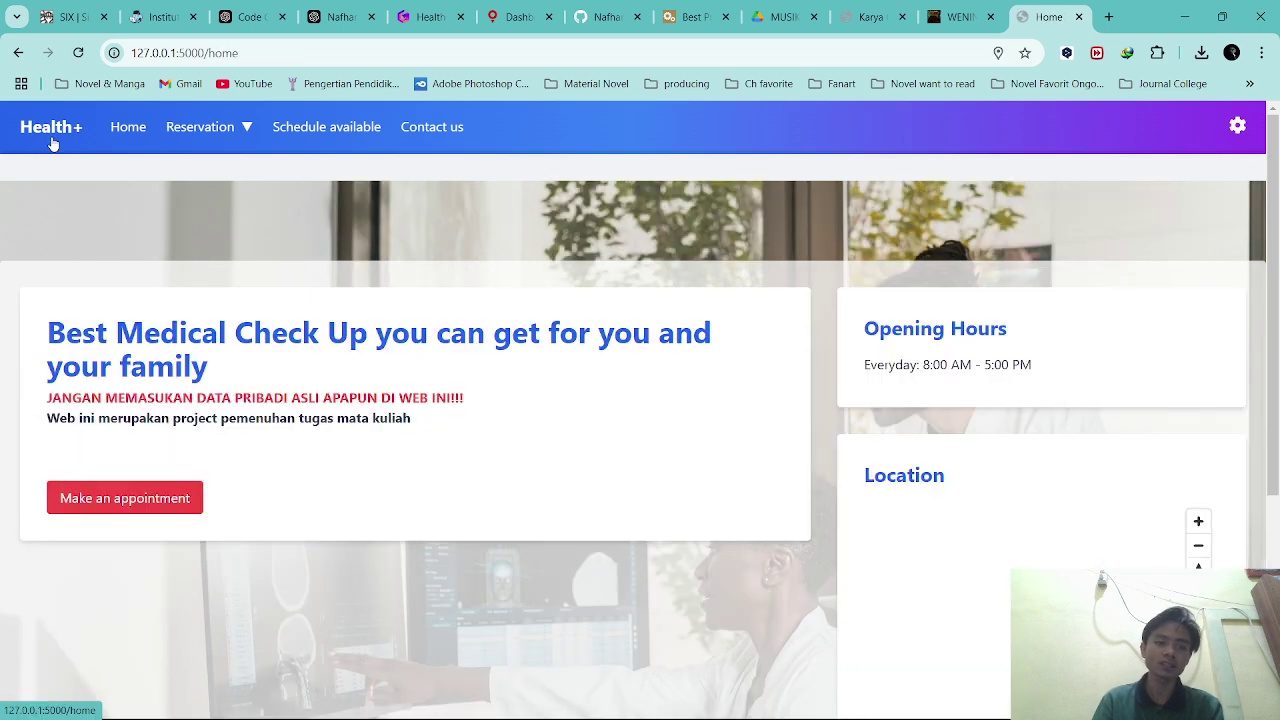
# In the Admin chat, type 'saya bingung terkait reservasi, apakah anda bisa membantu saya?'.
pyautogui.click(437, 133)
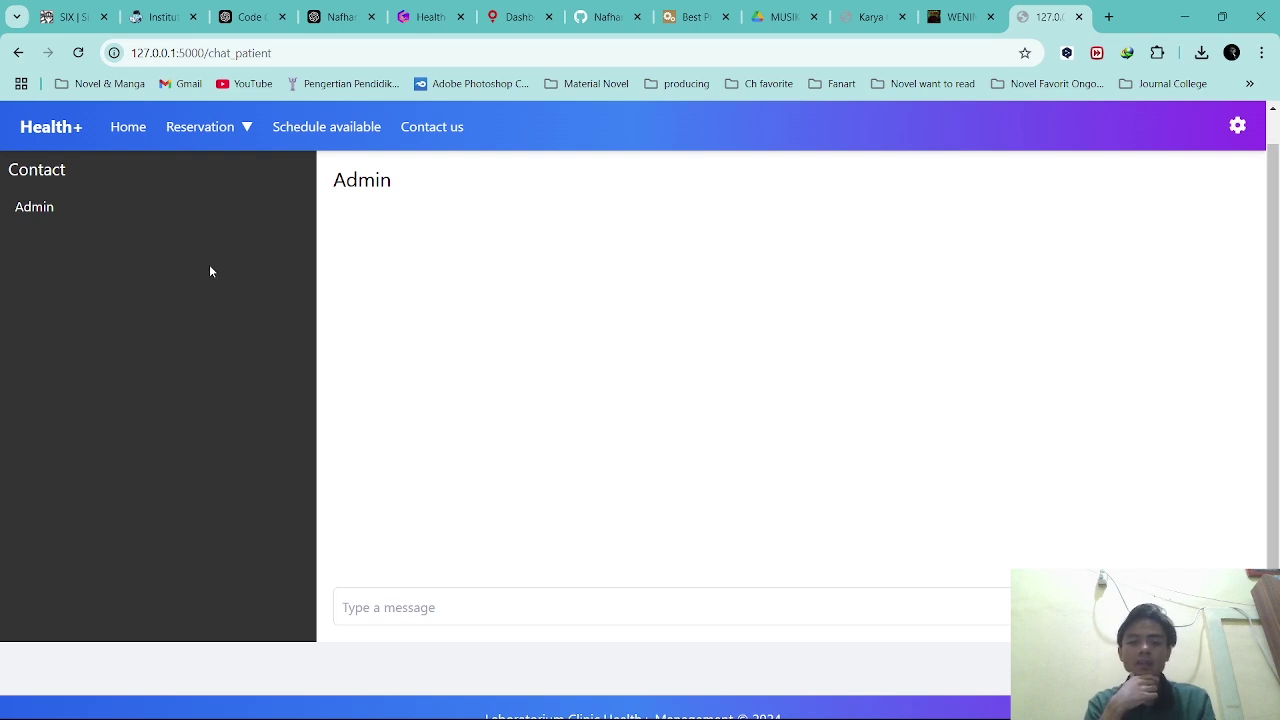
pyautogui.click(407, 600)
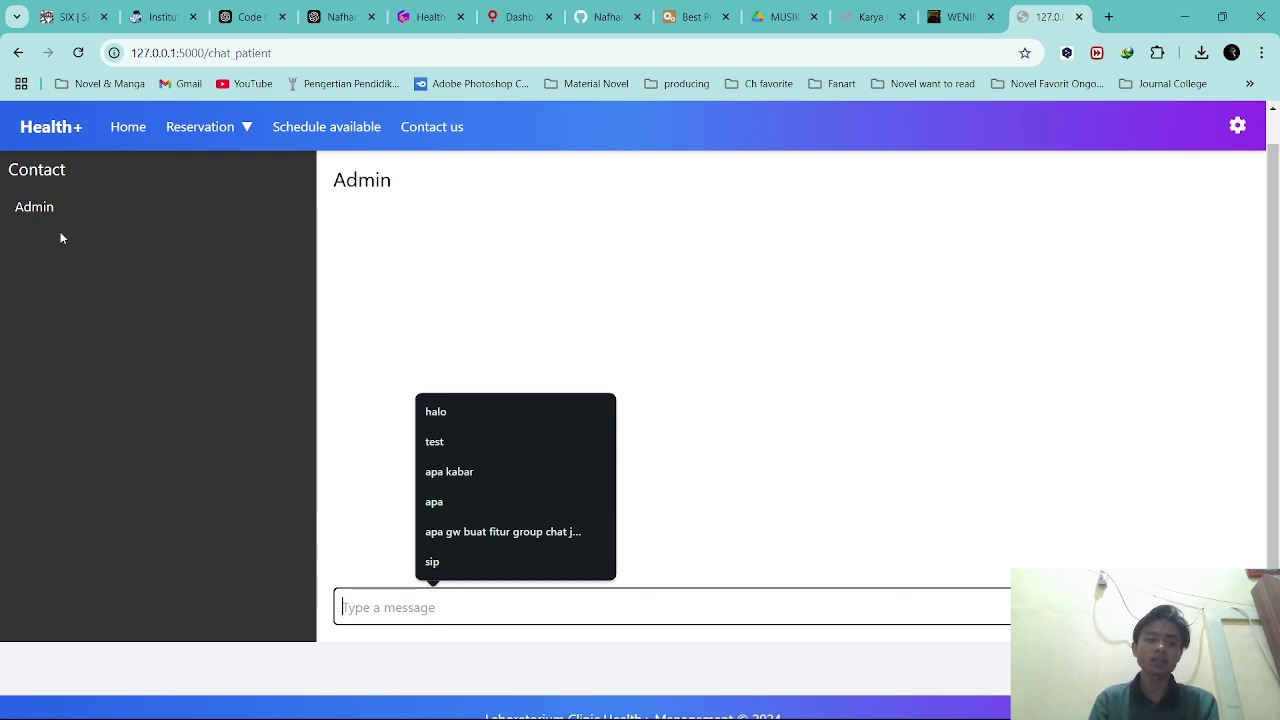
pyautogui.press('Return')
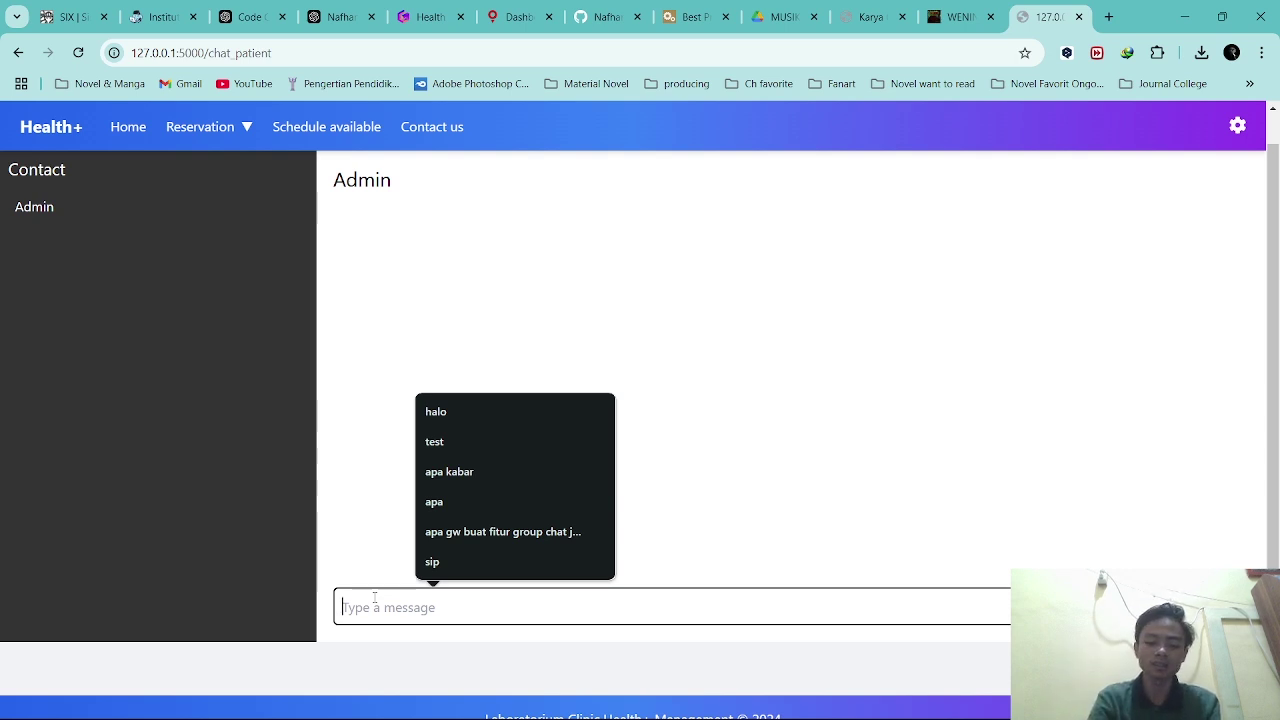
pyautogui.write('saya bing')
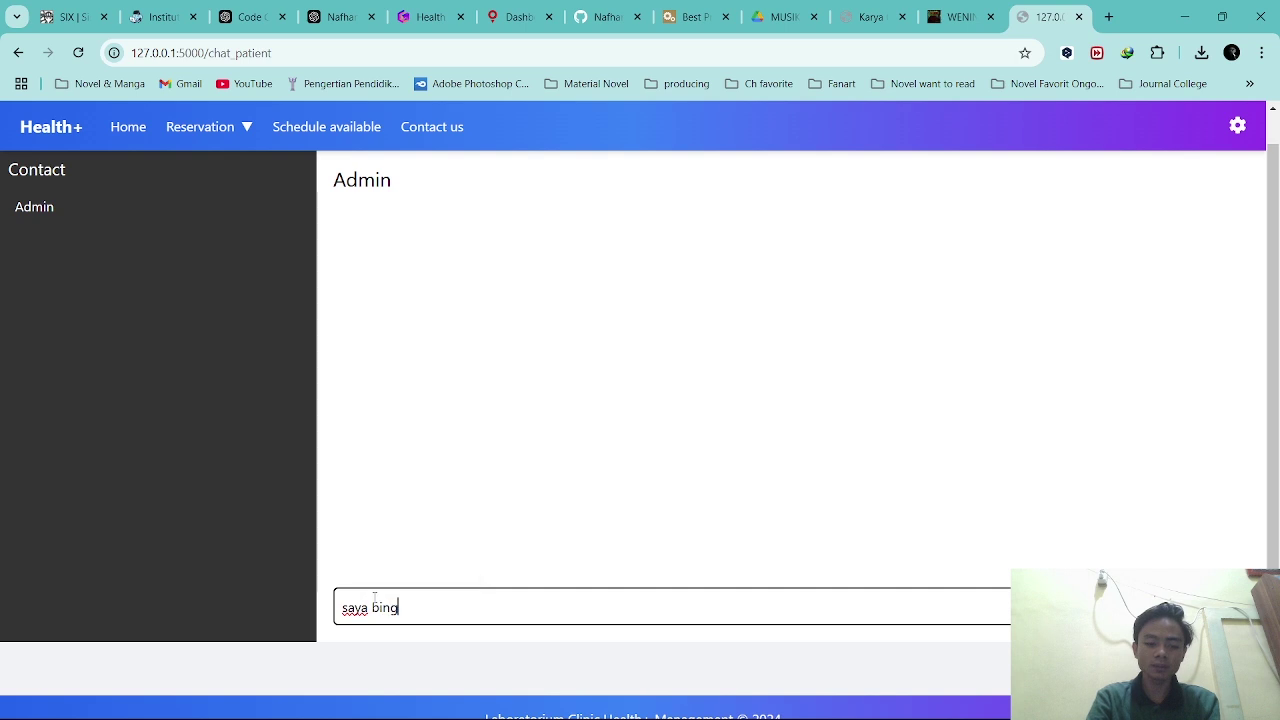
pyautogui.write('ung terkait ')
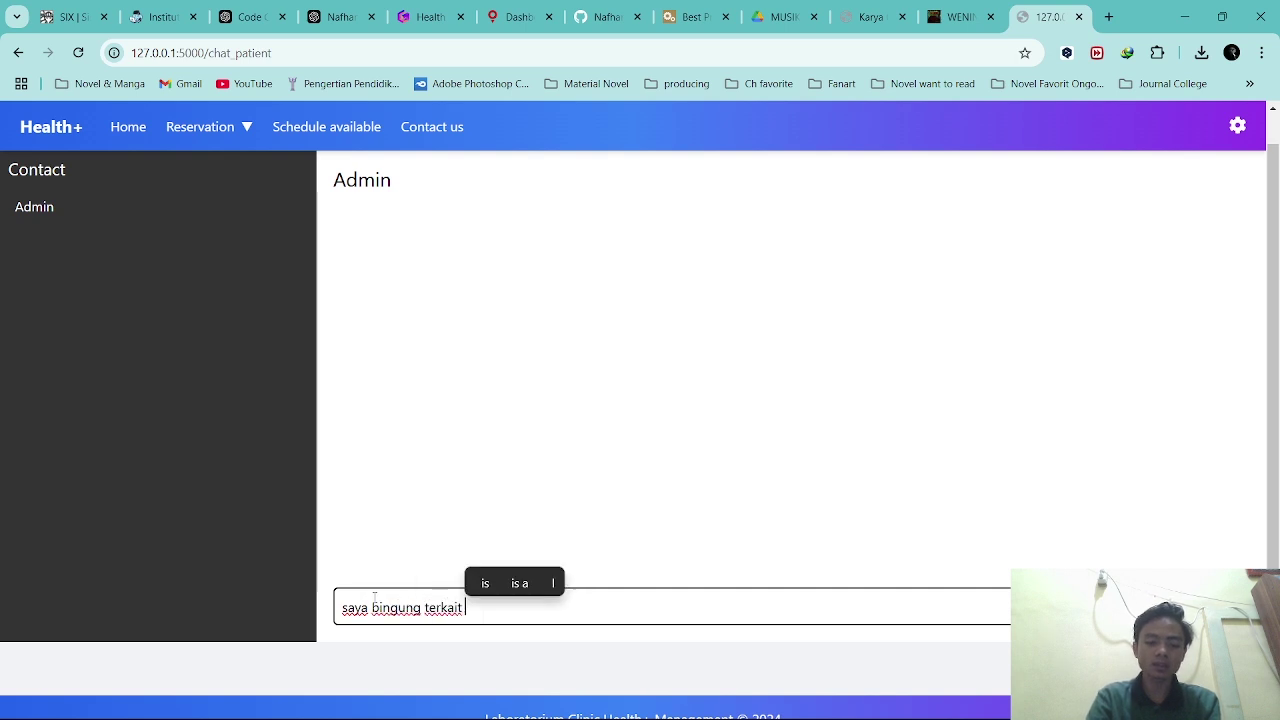
pyautogui.write('rese')
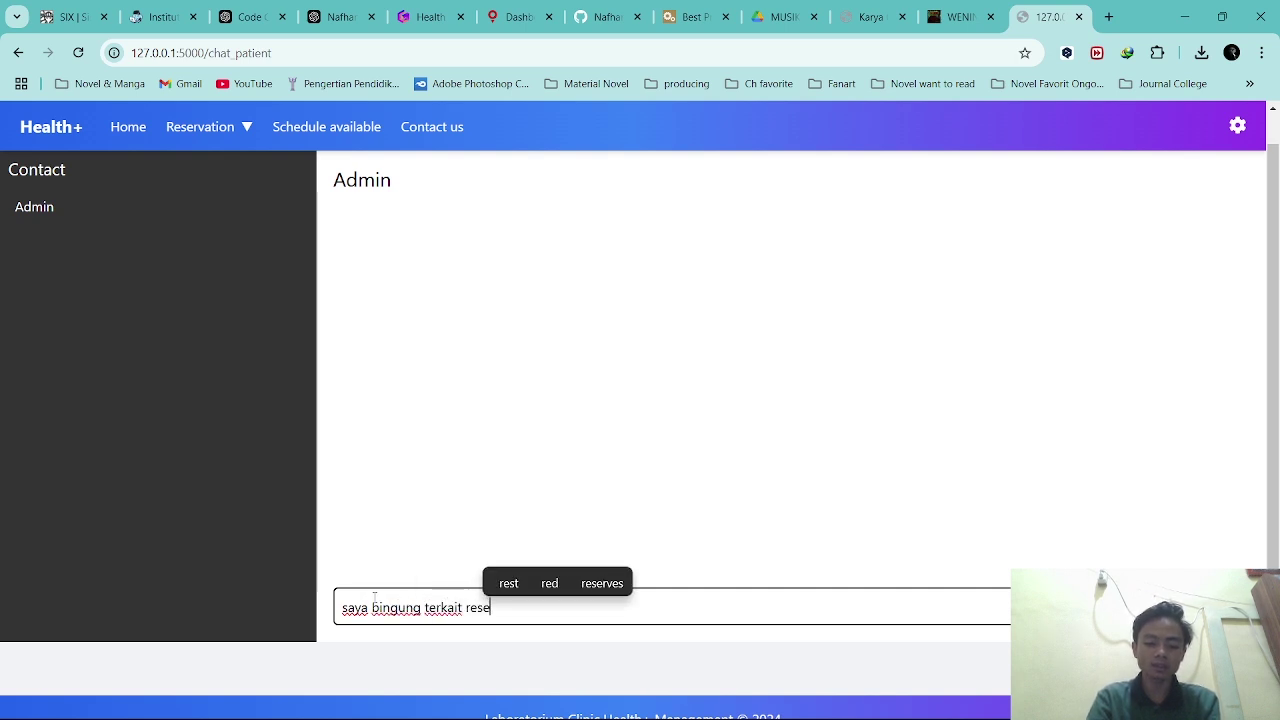
pyautogui.write('rvasi, apak')
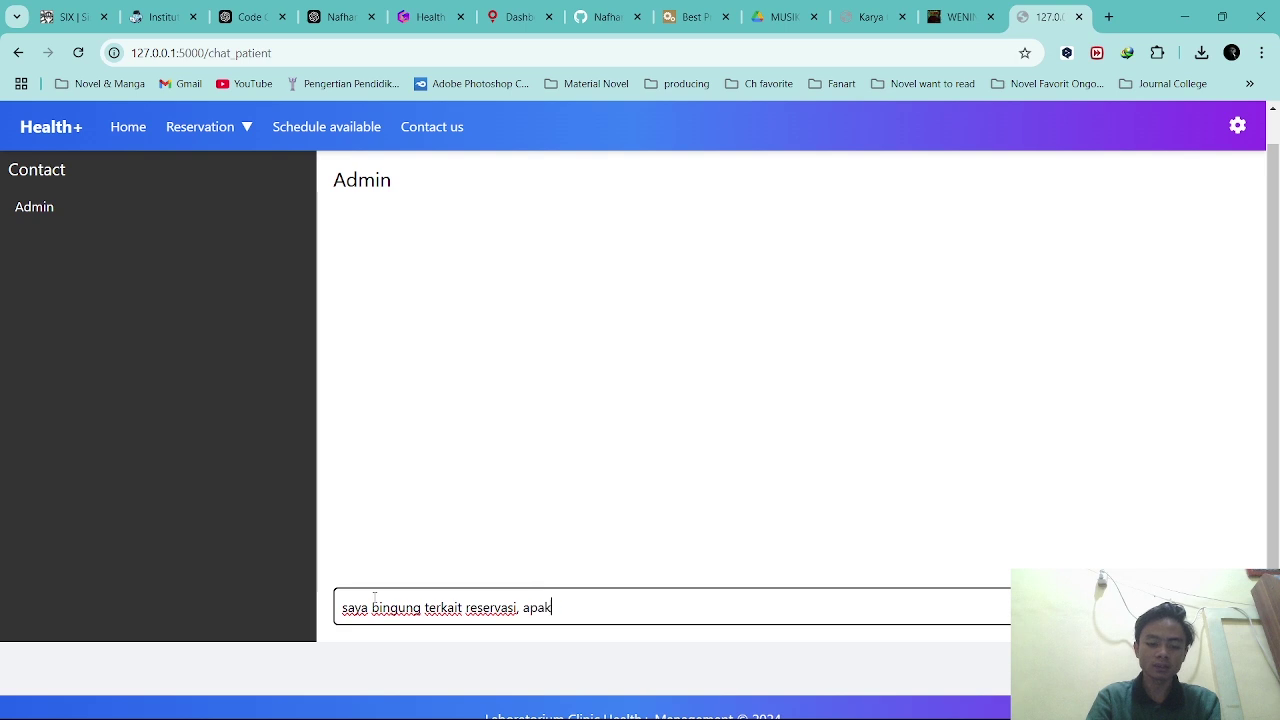
pyautogui.write('ah anda bisa memb')
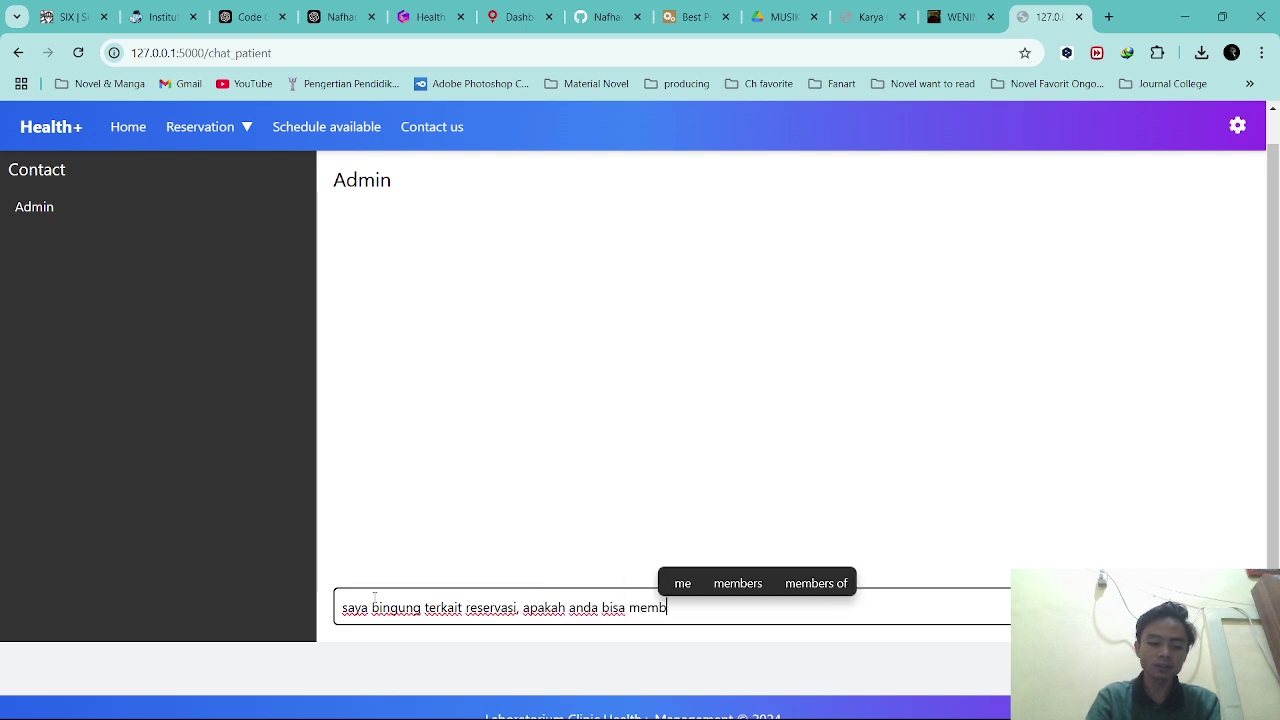
pyautogui.write('antu saya?')
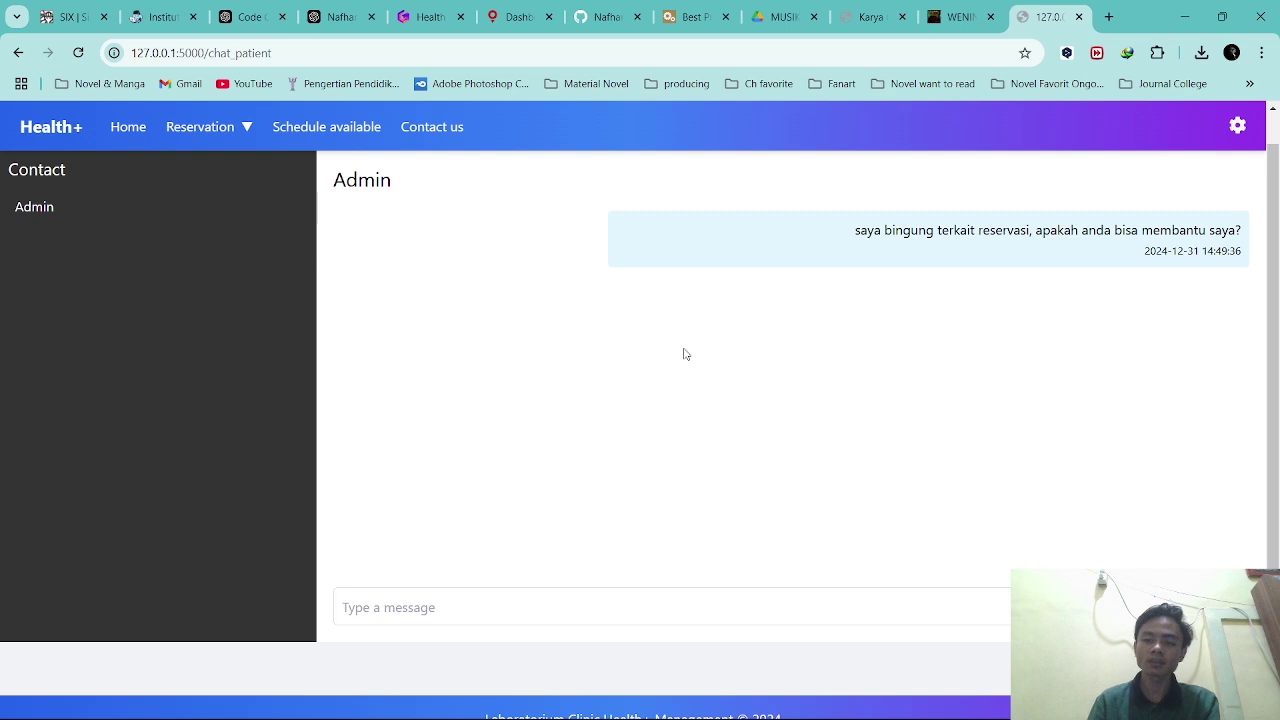
# Reload the chat and highlight the sent message to check it went through.
pyautogui.click(78, 53)
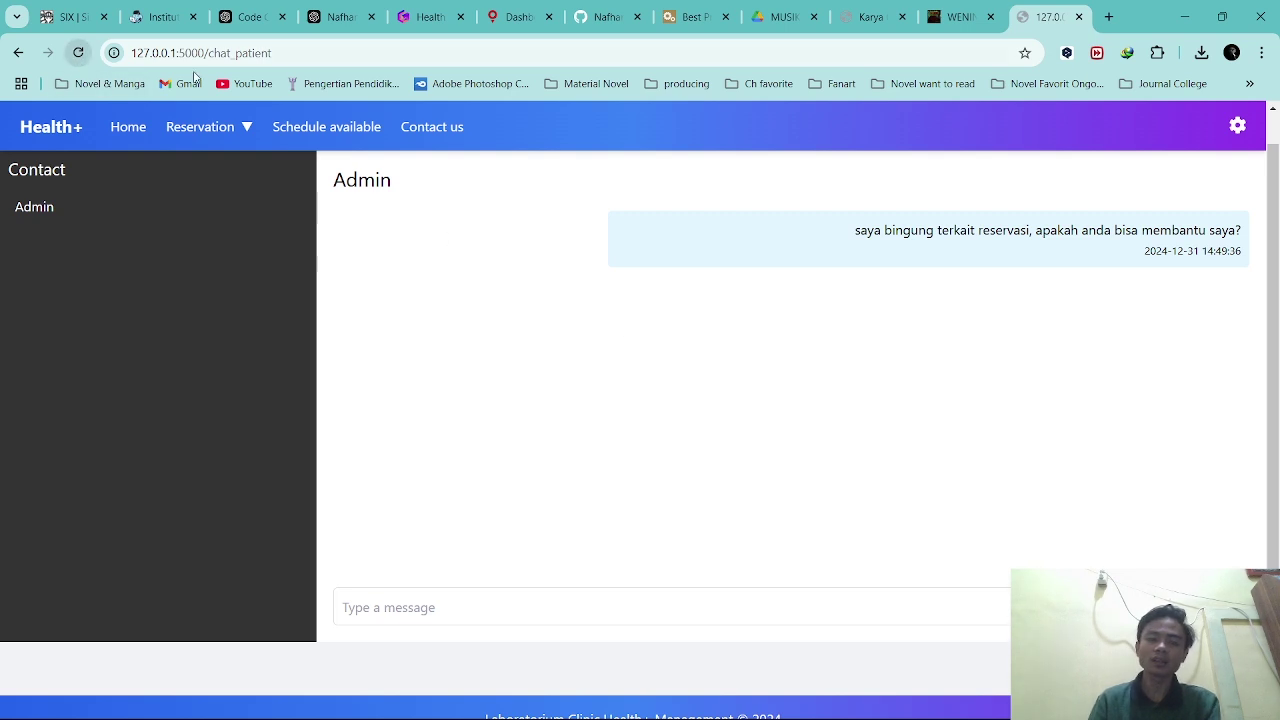
pyautogui.moveTo(856, 230); pyautogui.dragTo(1206, 230)
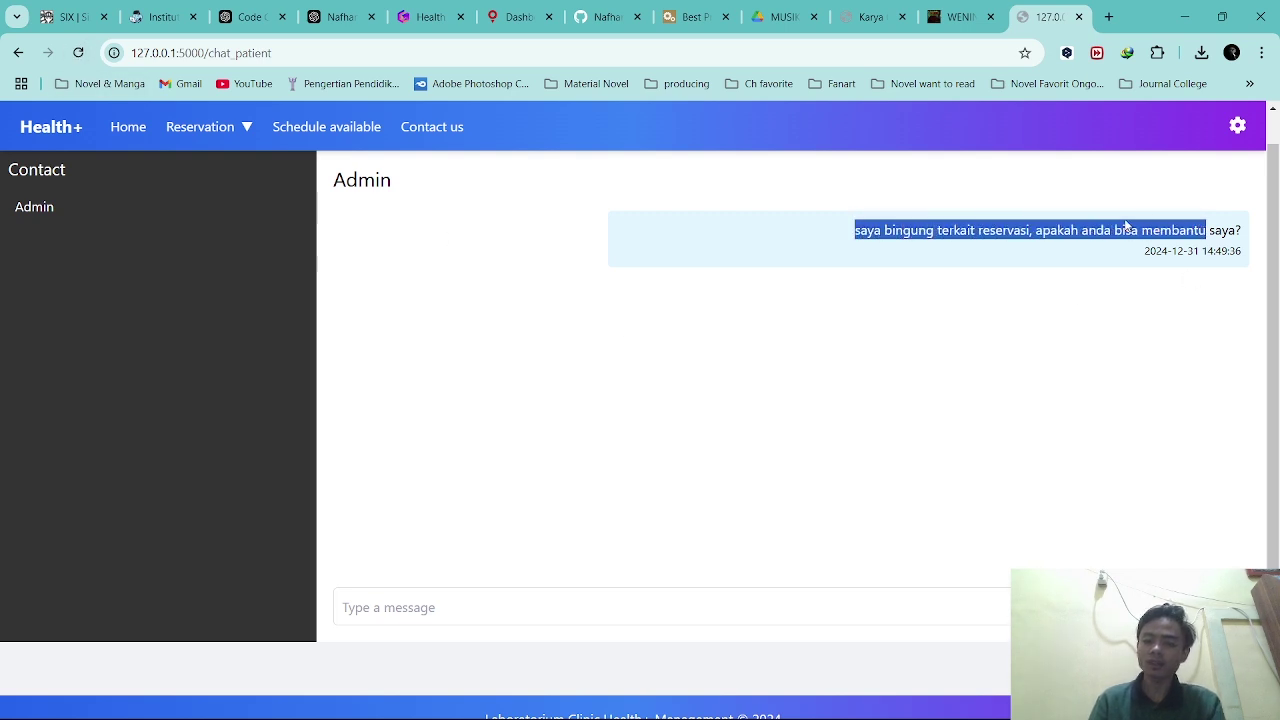
pyautogui.click(908, 230)
pyautogui.moveTo(855, 230); pyautogui.dragTo(1257, 234)
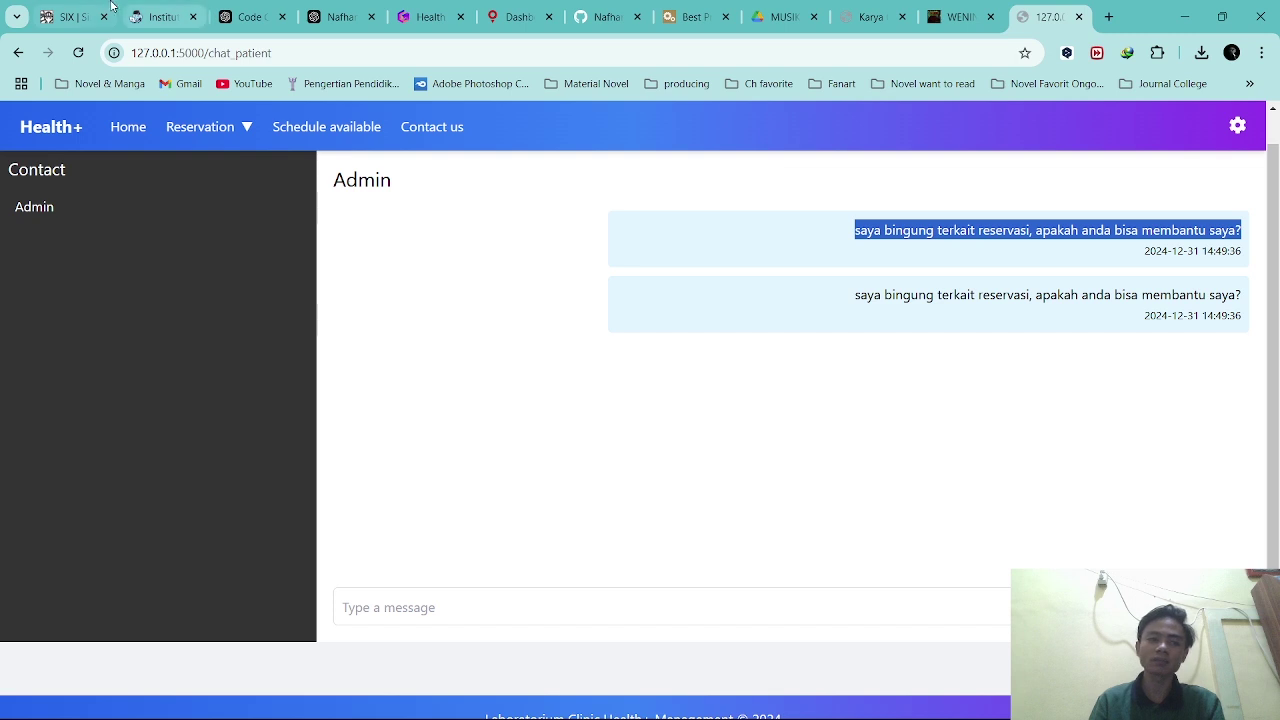
pyautogui.click(78, 53)
pyautogui.moveTo(852, 232); pyautogui.dragTo(1257, 228)
pyautogui.click(1100, 238)
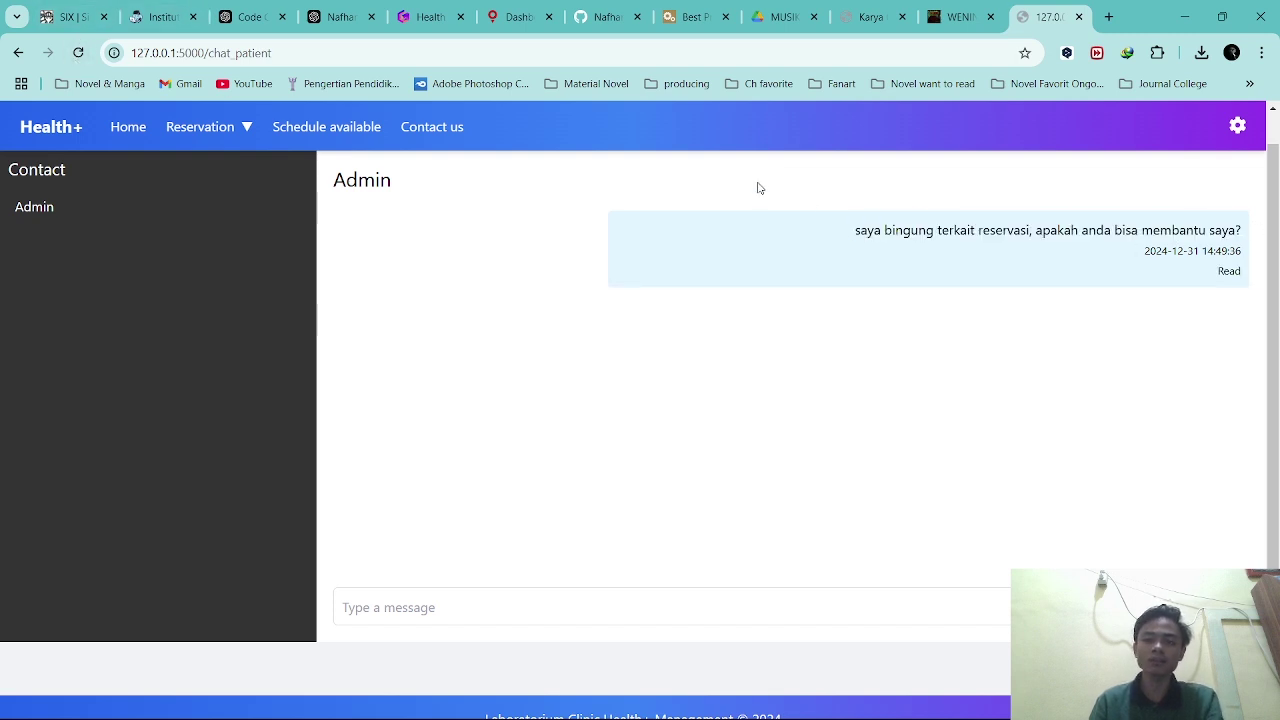
pyautogui.moveTo(1218, 271); pyautogui.dragTo(1255, 275)
pyautogui.click(1234, 270)
pyautogui.click(1234, 271)
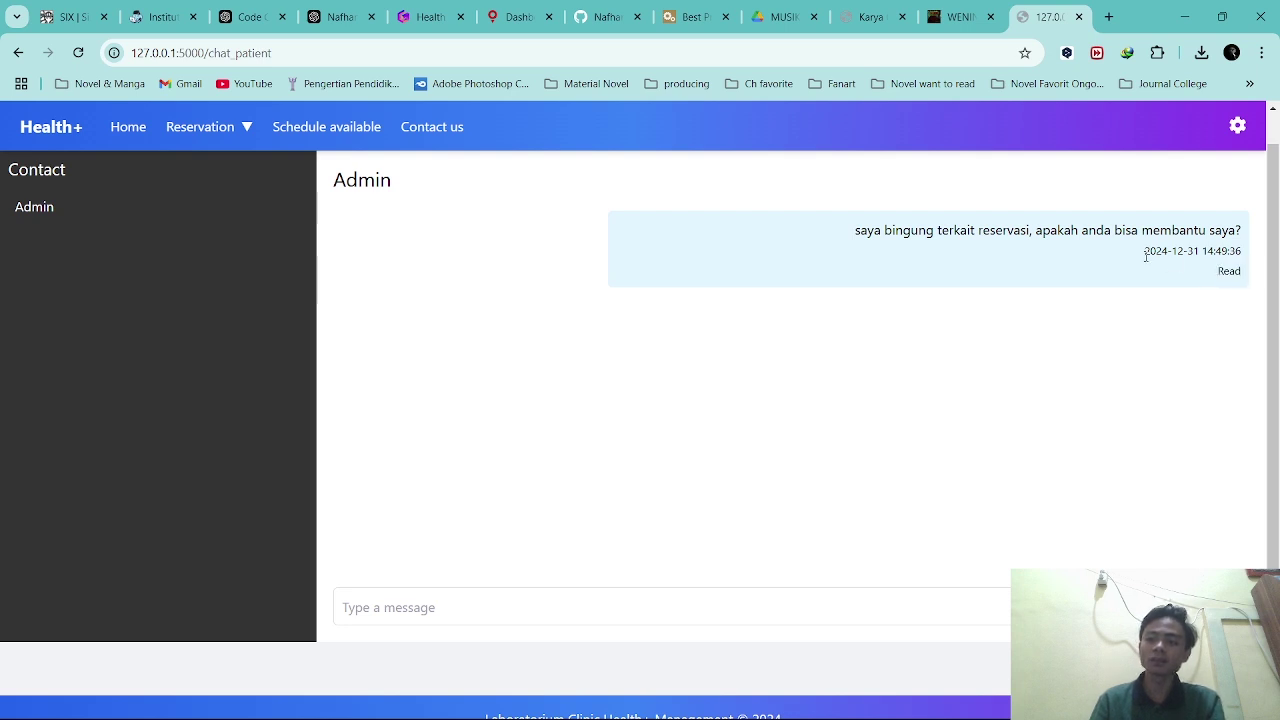
pyautogui.moveTo(1146, 256); pyautogui.dragTo(1246, 253)
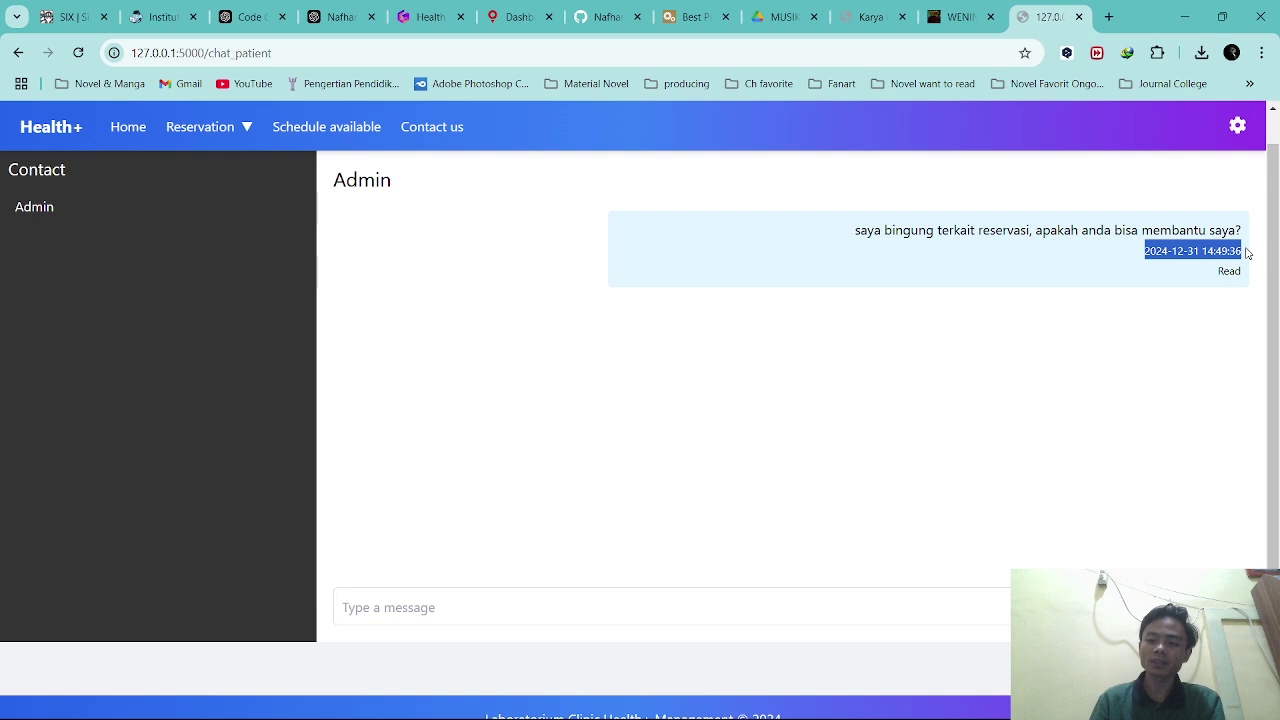
pyautogui.click(1170, 247)
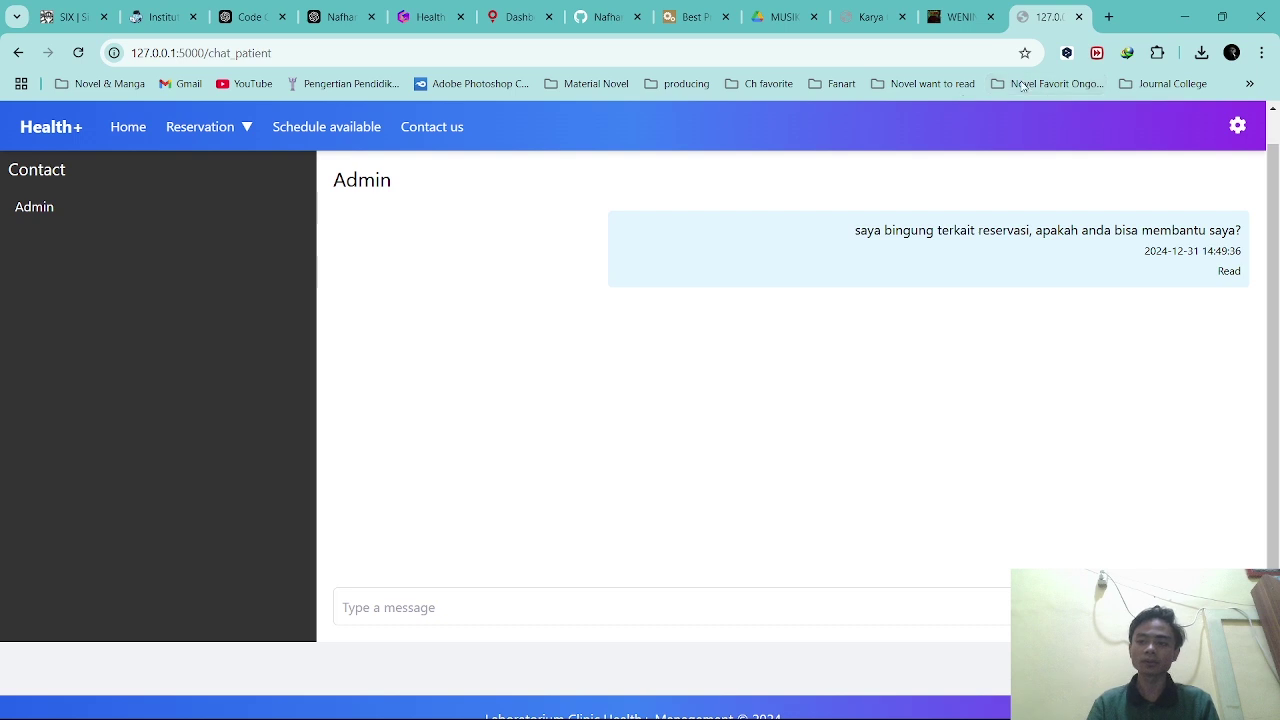
pyautogui.click(1238, 127)
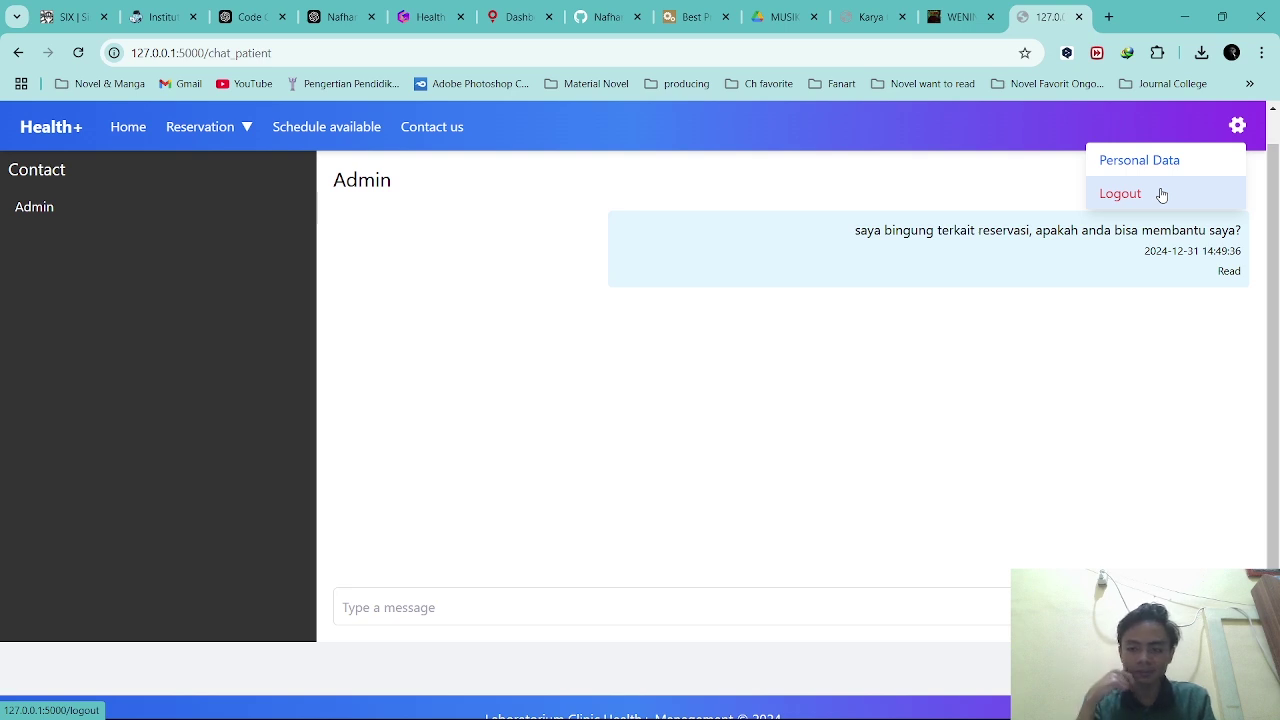
# Log out the patient, snap that window left, maximize the other browser and enter the admin username.
pyautogui.click(1162, 195)
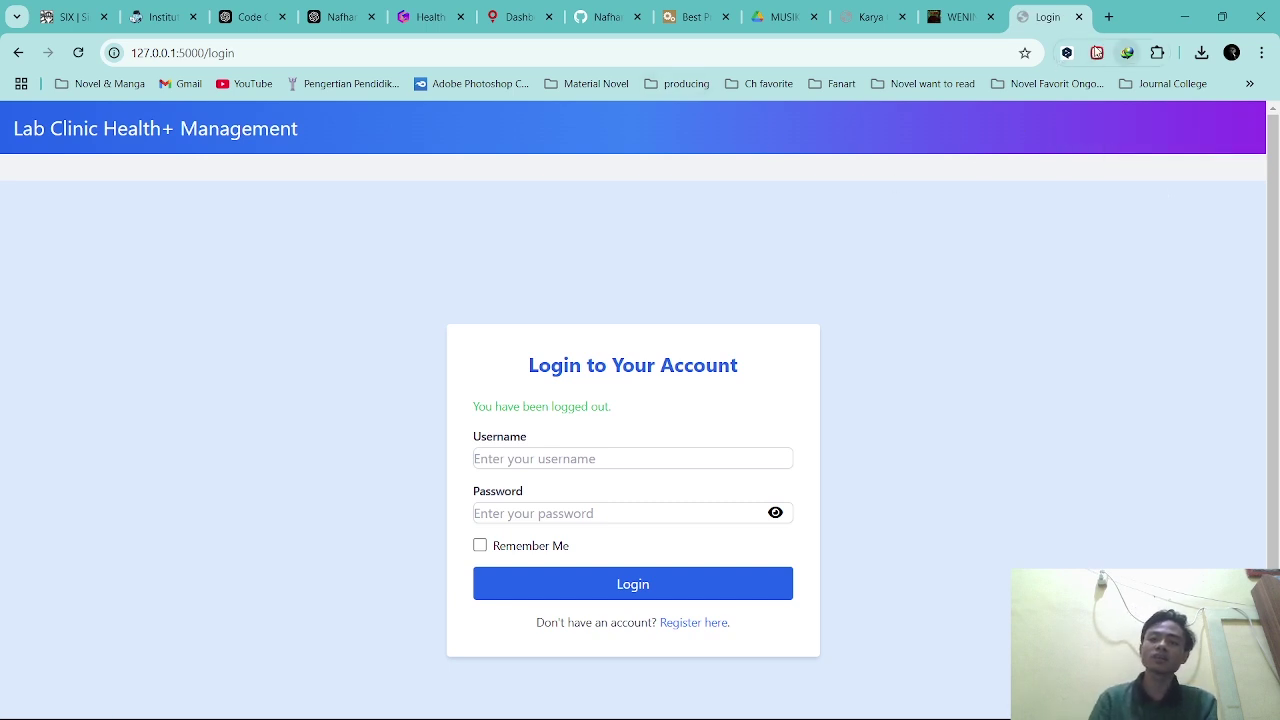
pyautogui.moveTo(1151, 14); pyautogui.dragTo(2, 262)
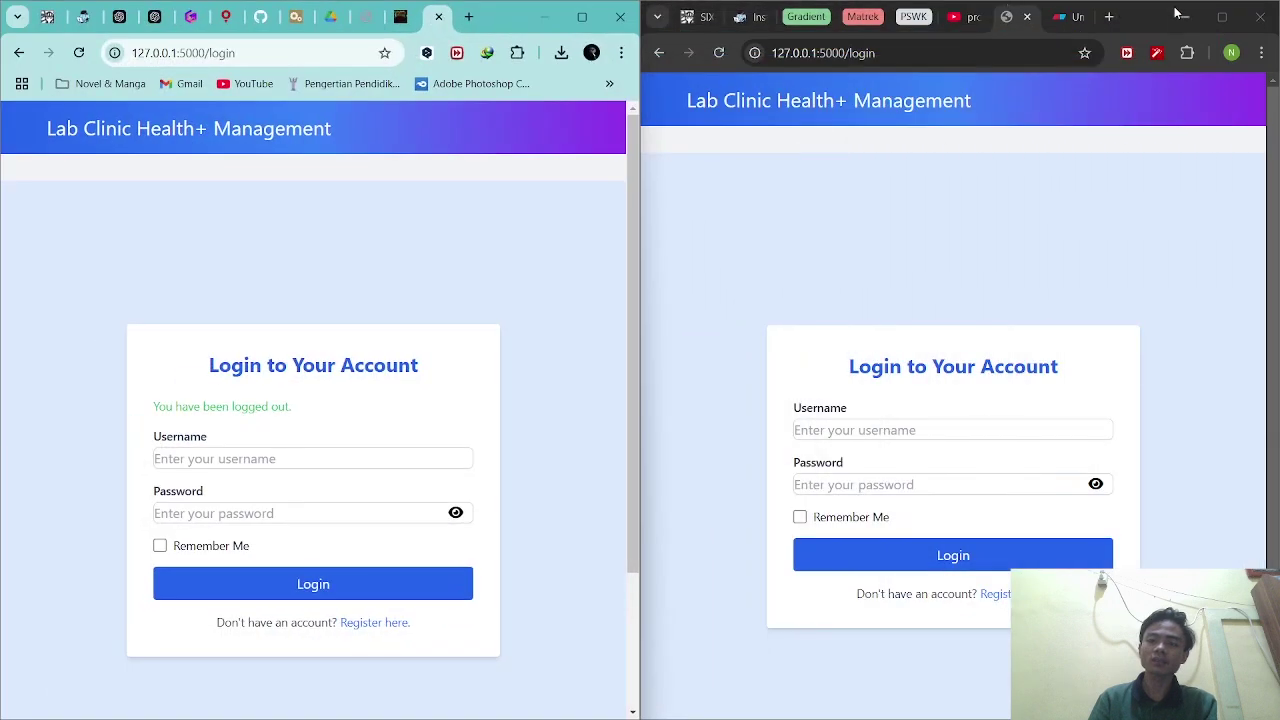
pyautogui.click(1224, 15)
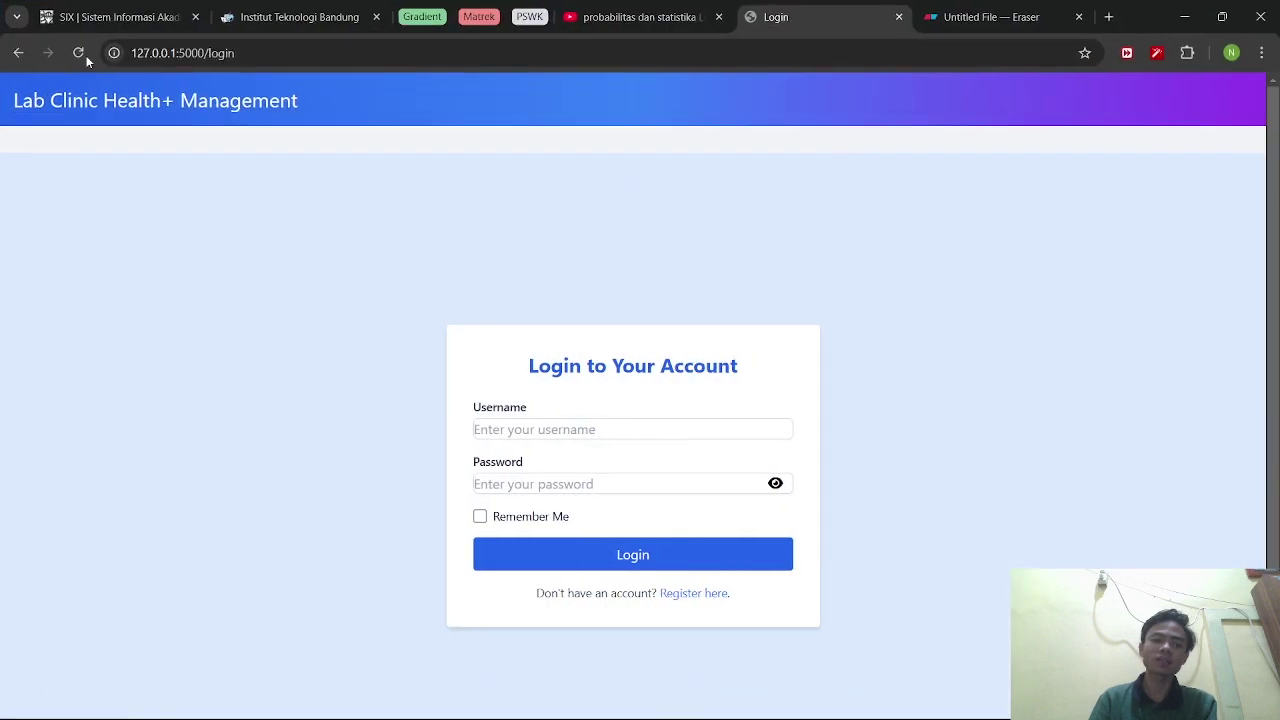
pyautogui.click(541, 429)
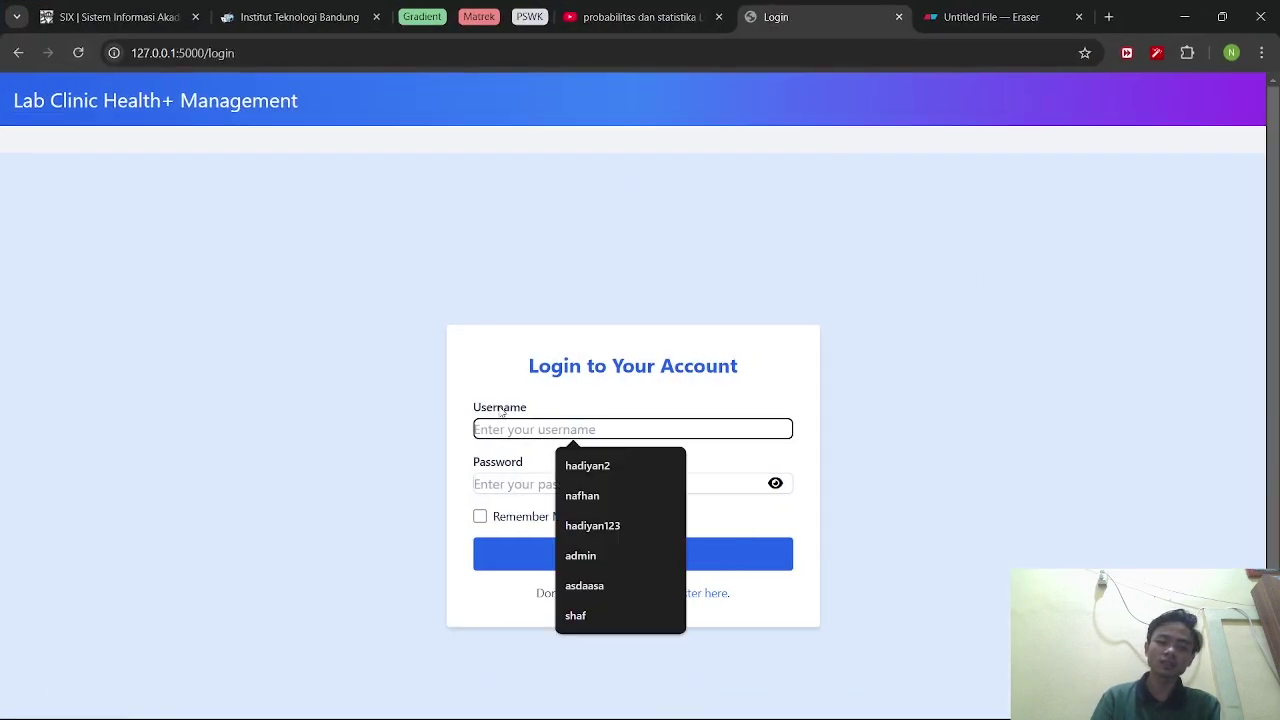
pyautogui.write('admin')
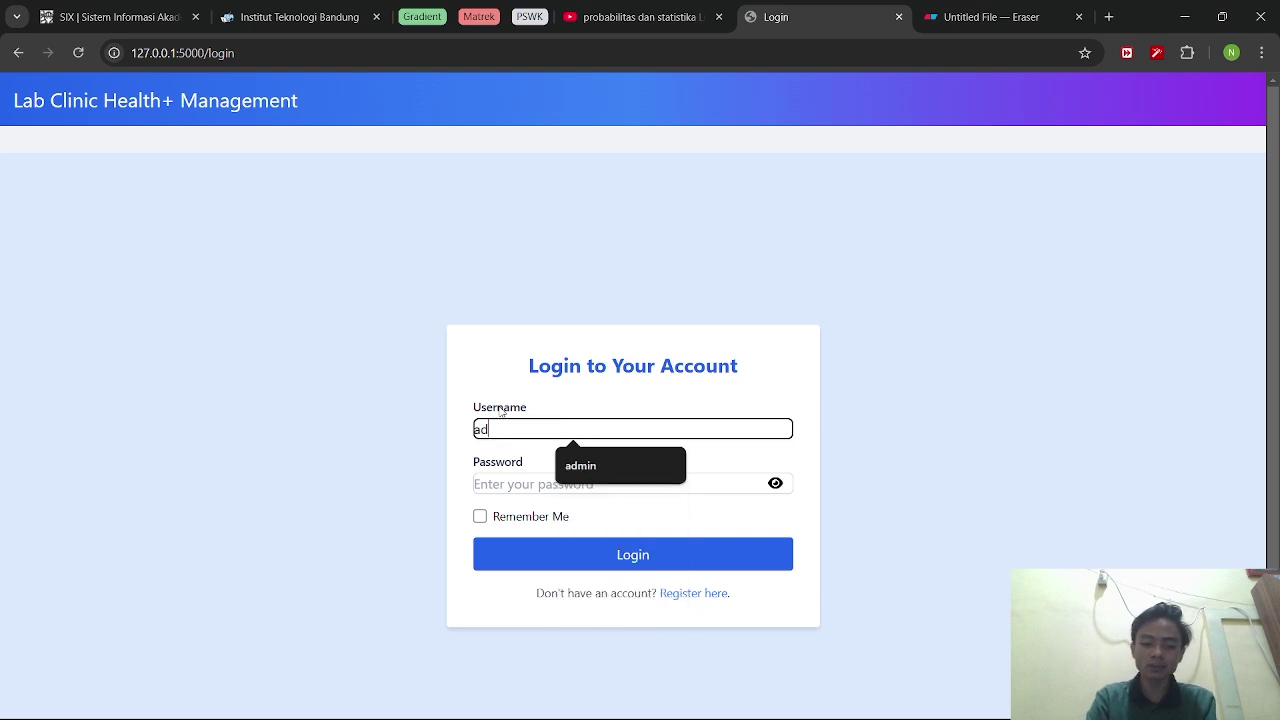
# Enter the admin password, log in, dismiss Chrome's password warning and scroll the dashboard.
pyautogui.click(504, 484)
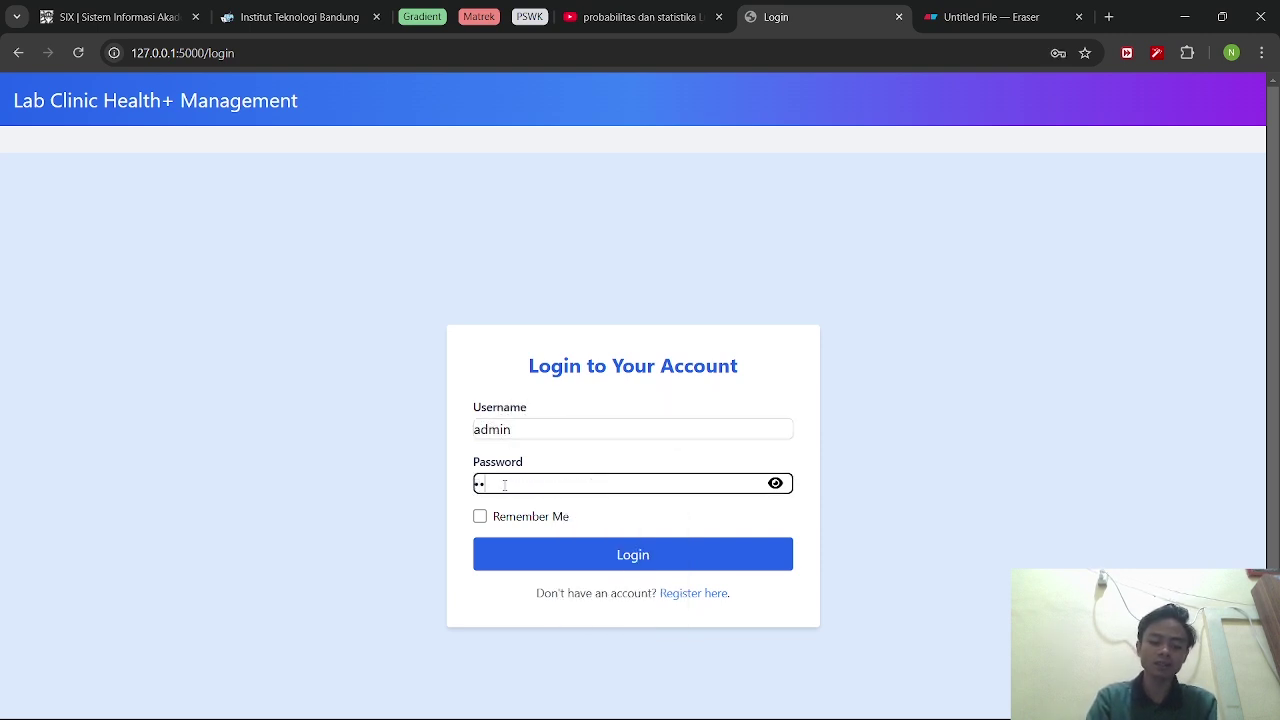
pyautogui.click(557, 563)
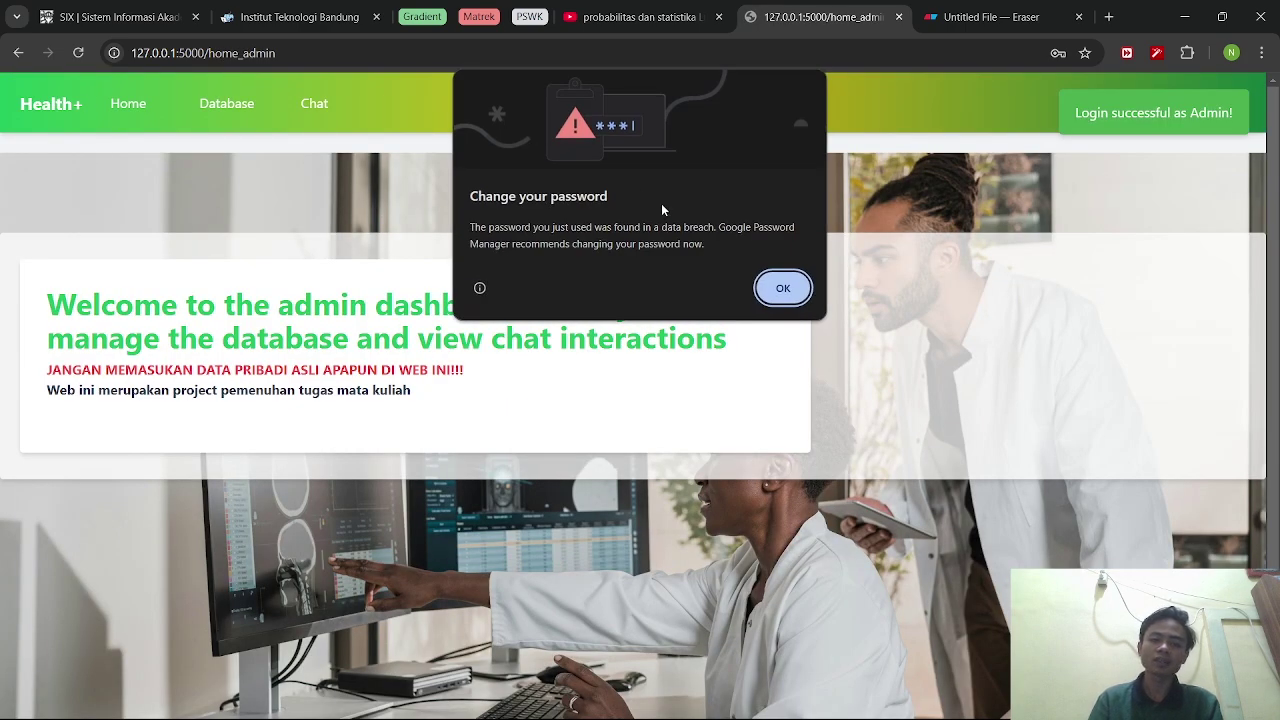
pyautogui.click(779, 288)
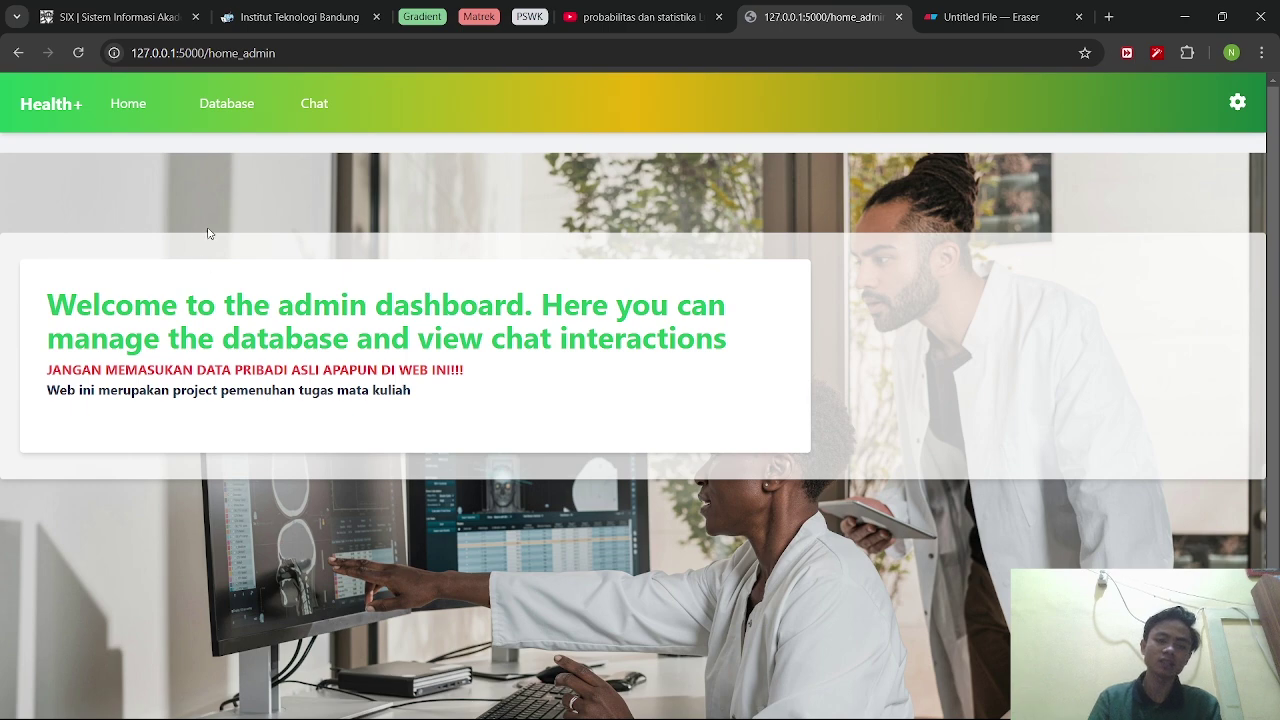
pyautogui.scroll(-2, 320, 263)
pyautogui.scroll(2, 310, 258)
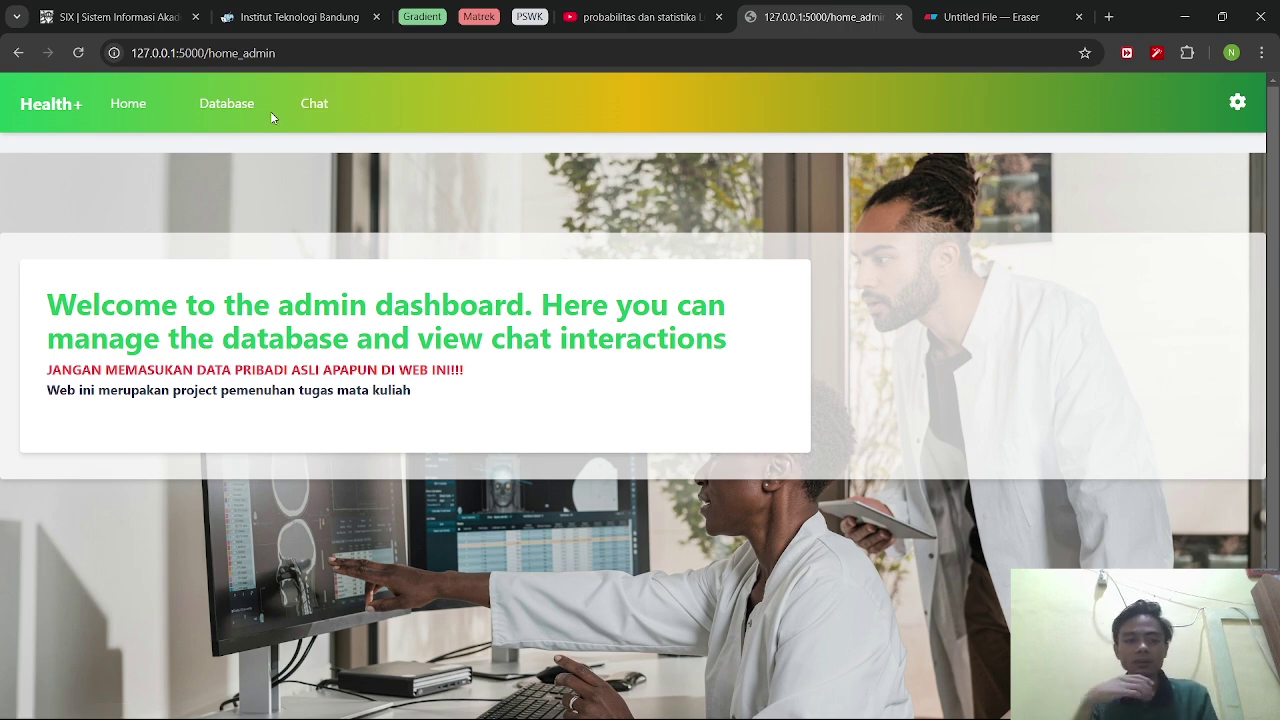
pyautogui.scroll(-2, 322, 316)
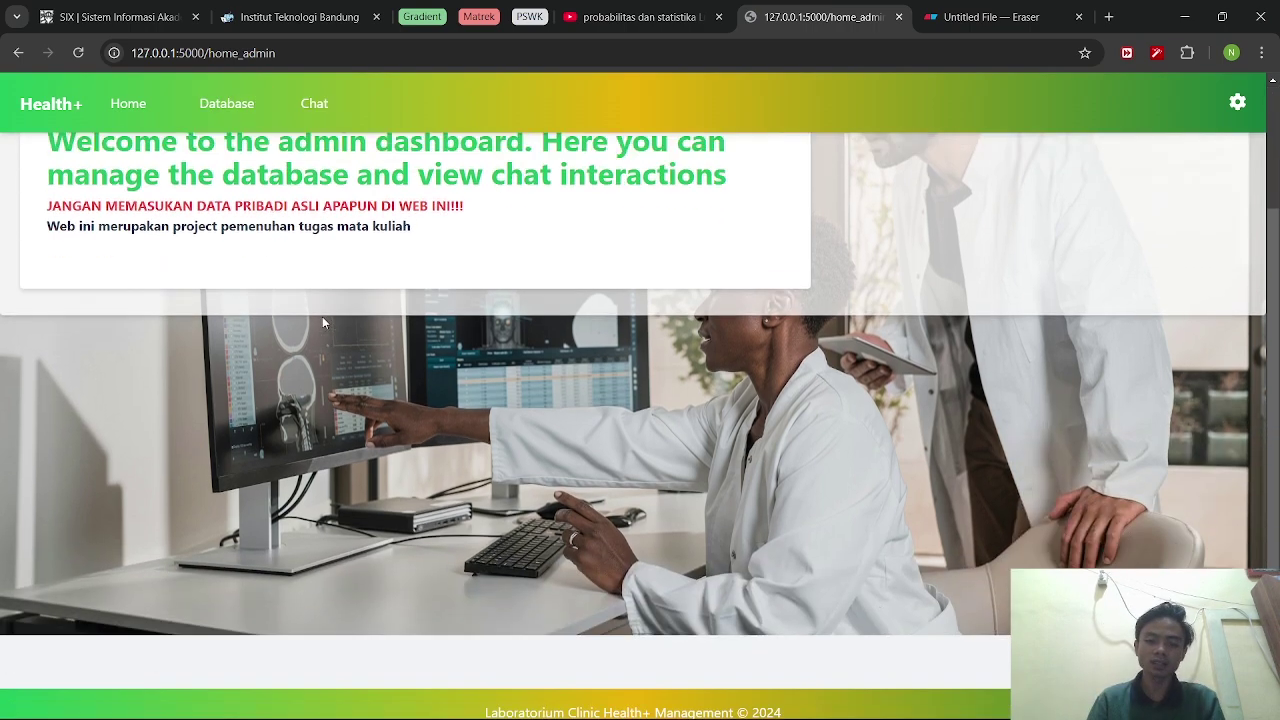
pyautogui.scroll(2, 322, 316)
# Open the Database page and review its 12 patient records with schedules and reservation types.
pyautogui.click(230, 104)
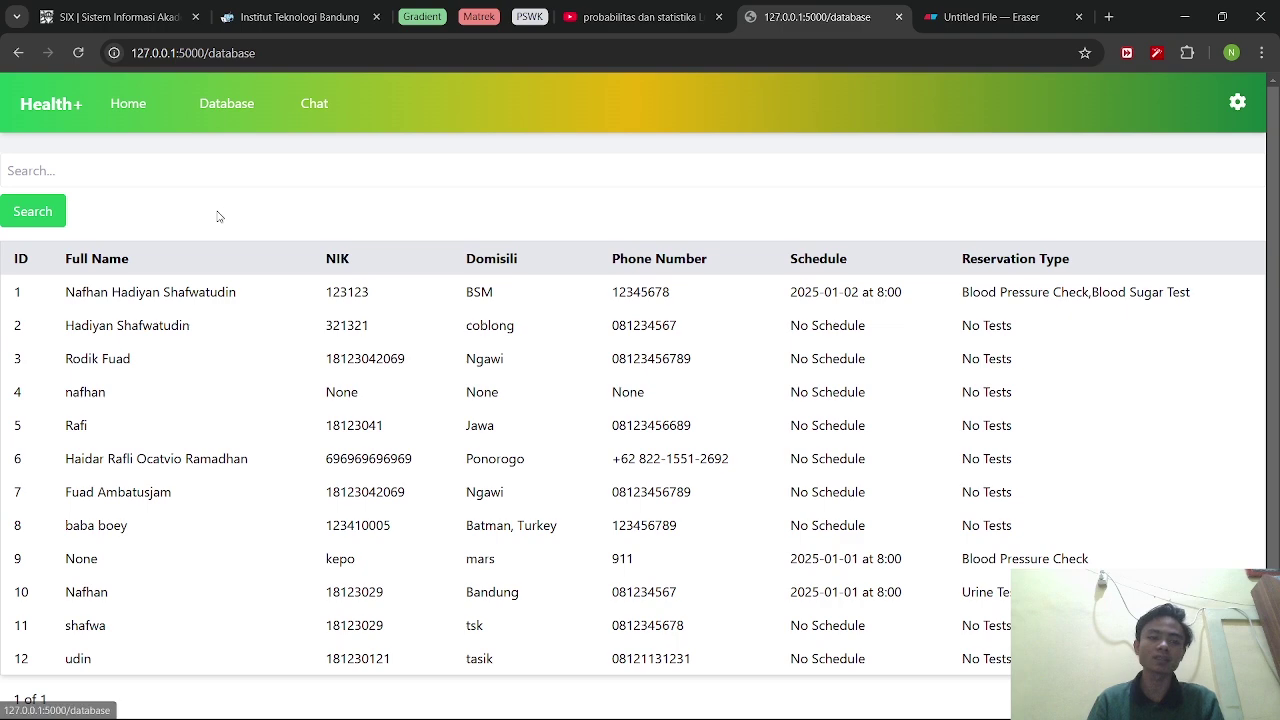
pyautogui.scroll(-1, 240, 363)
pyautogui.scroll(1, 249, 368)
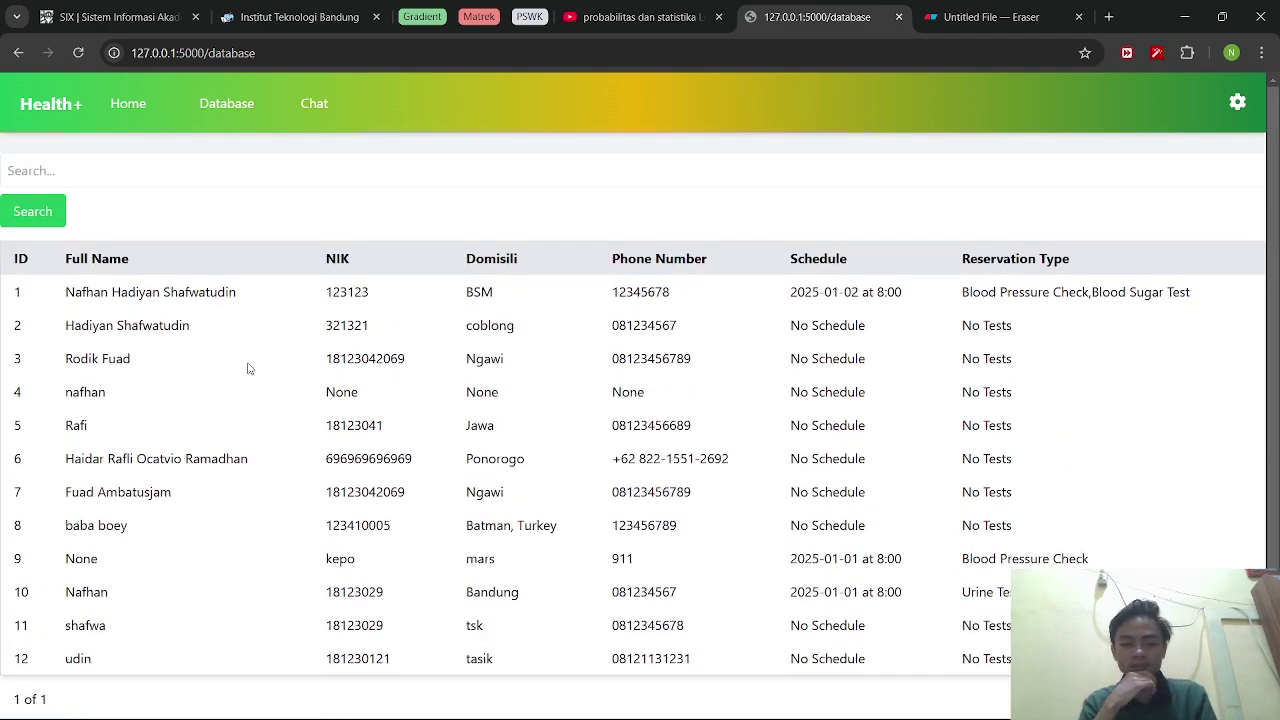
pyautogui.scroll(-1, 230, 336)
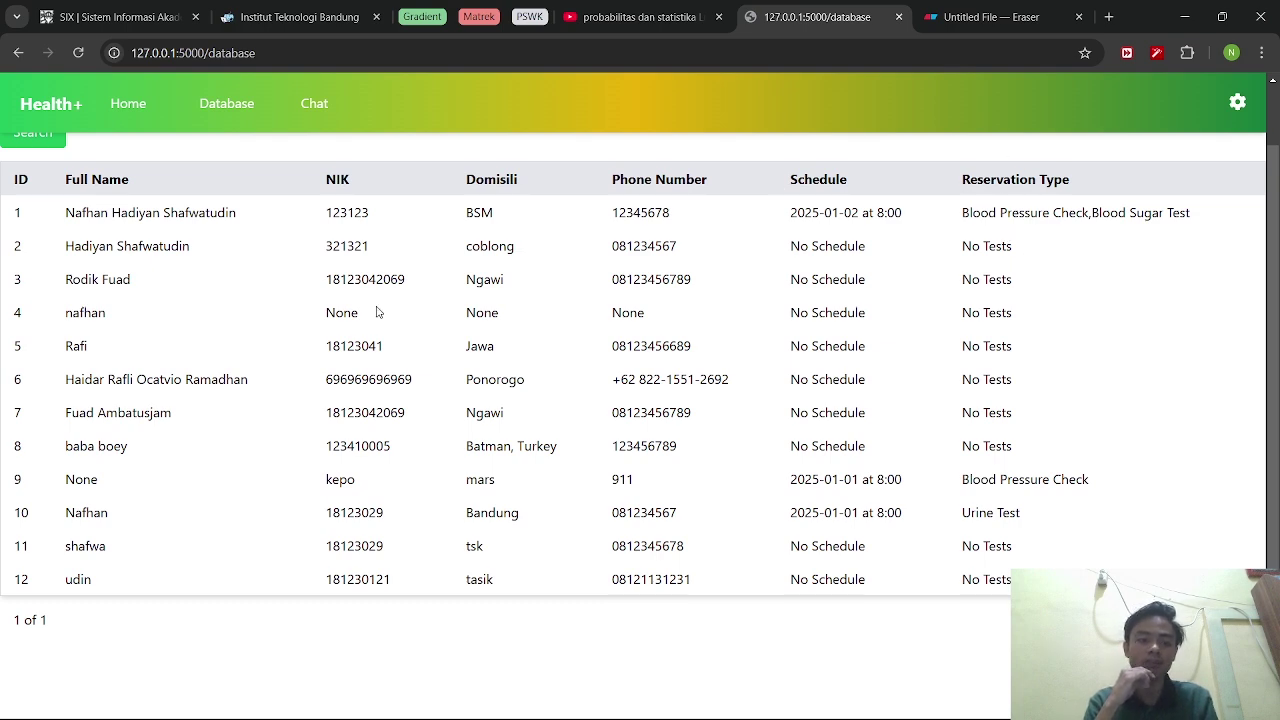
pyautogui.scroll(1, 245, 337)
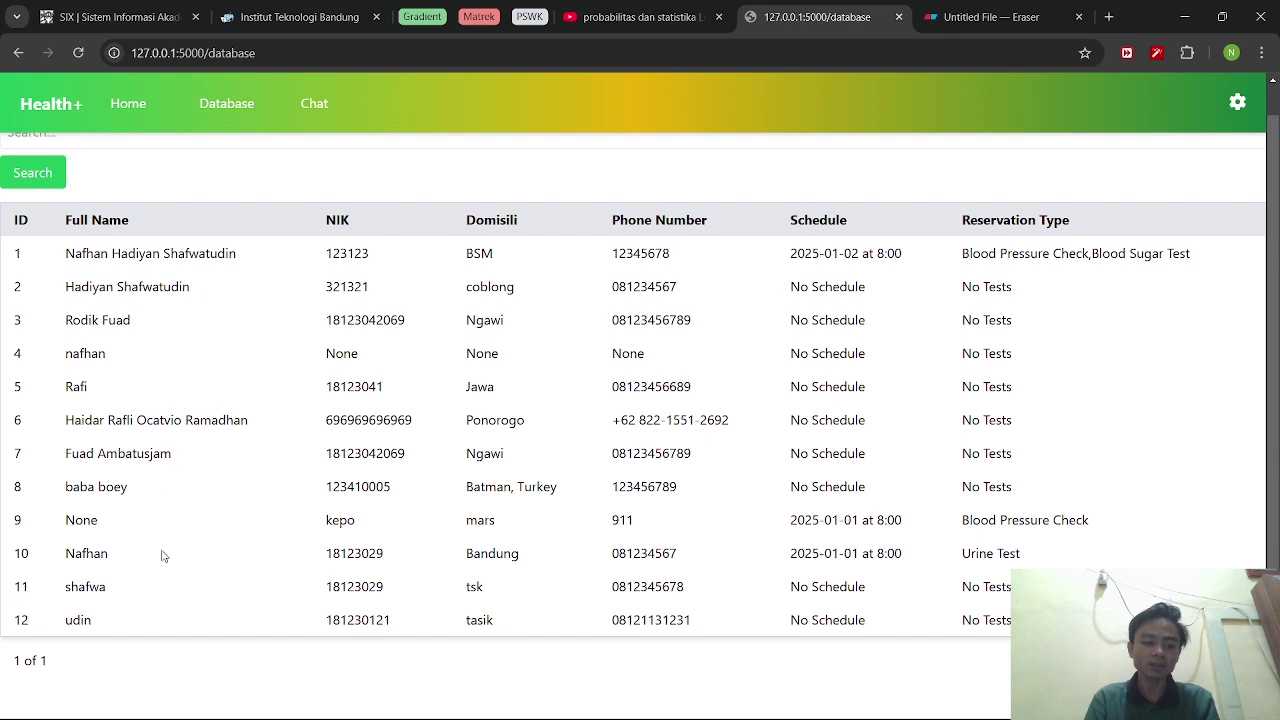
pyautogui.moveTo(76, 621); pyautogui.dragTo(366, 620)
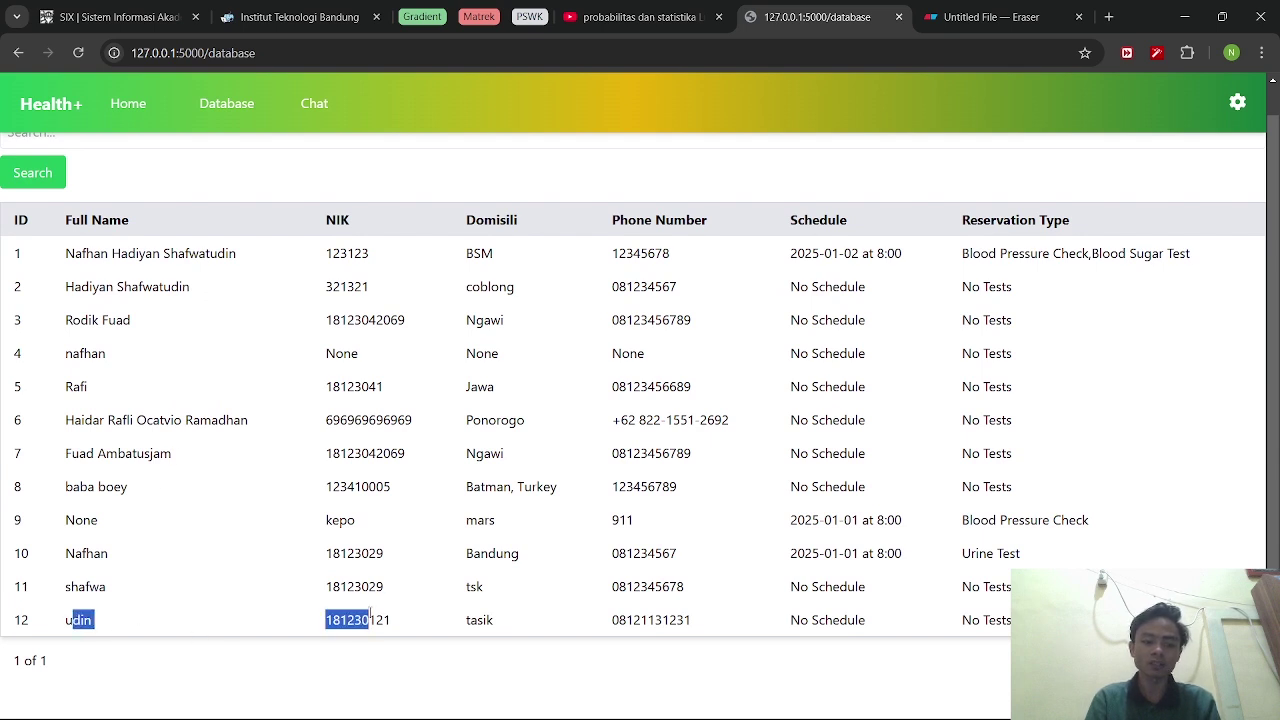
pyautogui.click(320, 611)
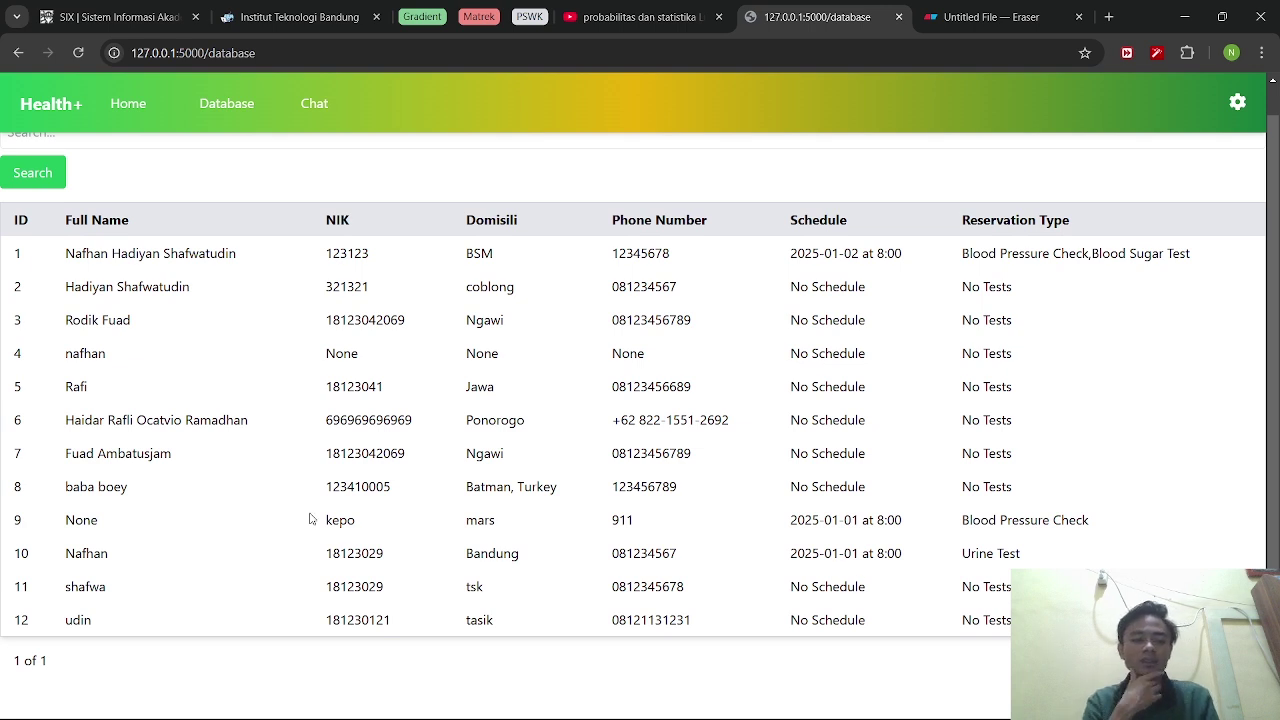
pyautogui.scroll(1, 310, 519)
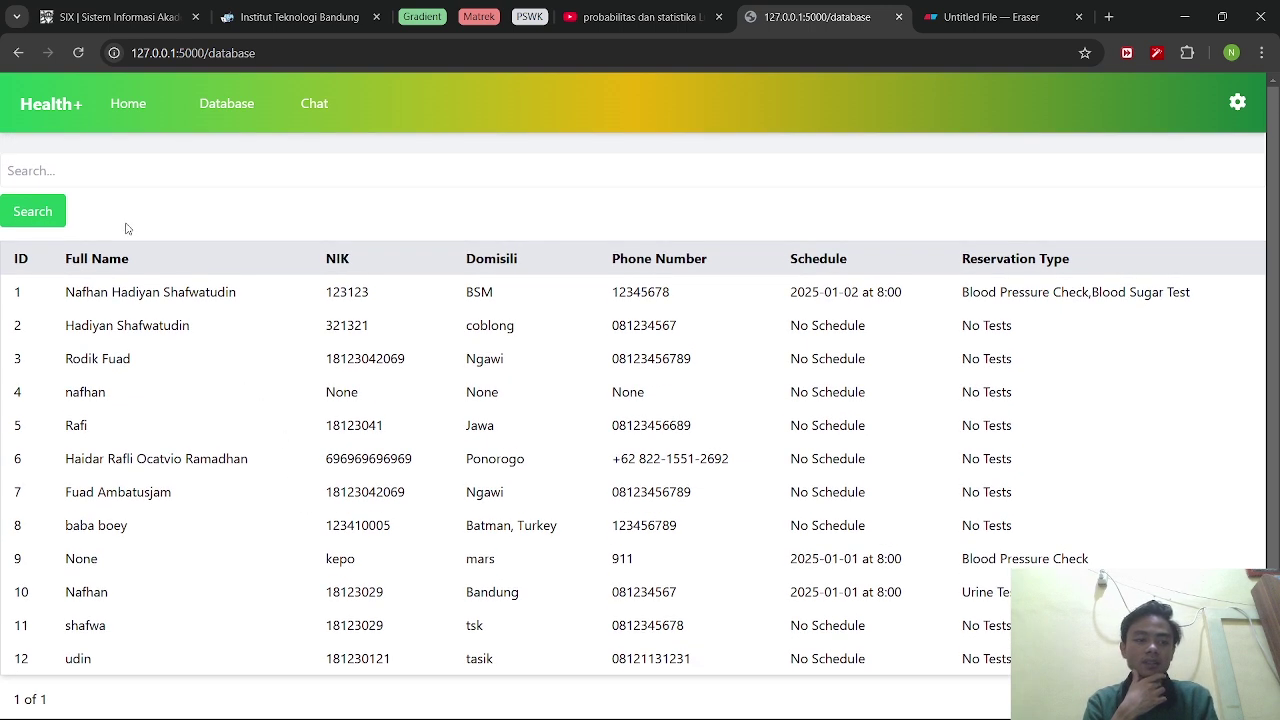
pyautogui.click(106, 170)
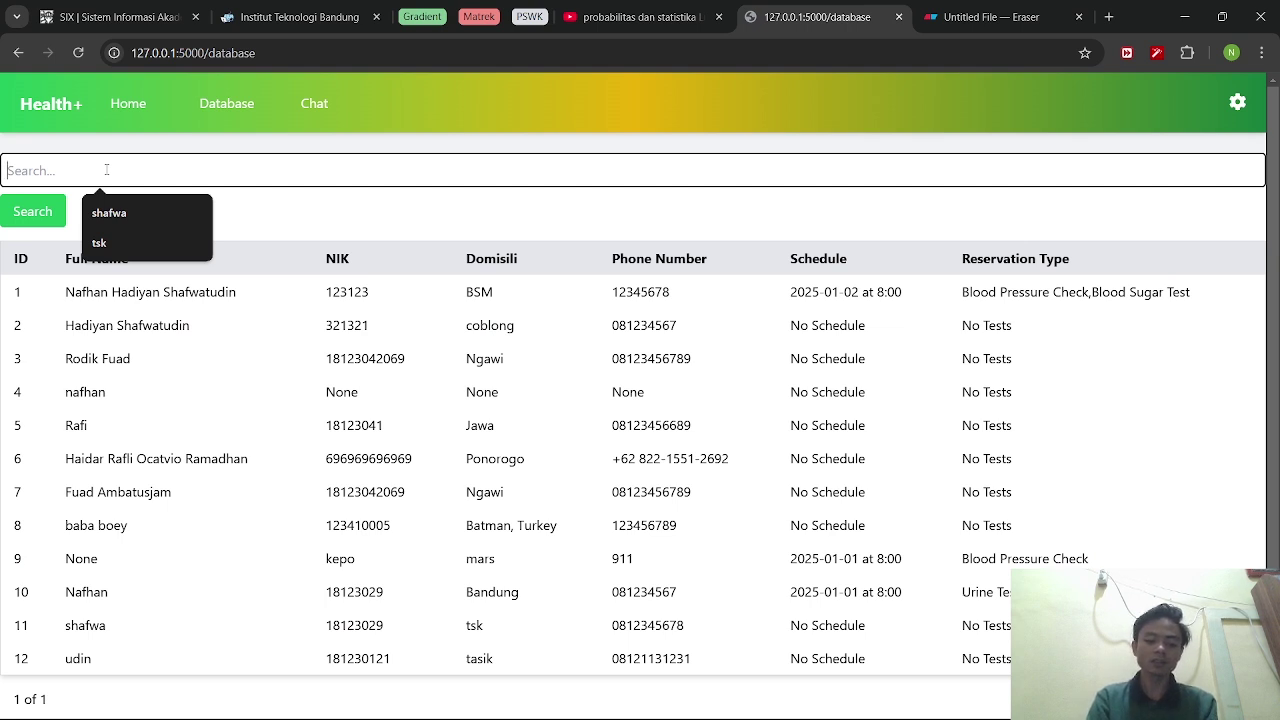
# Search the patient records by a patient's name, then by domicile 'tasik'.
pyautogui.write('udin')
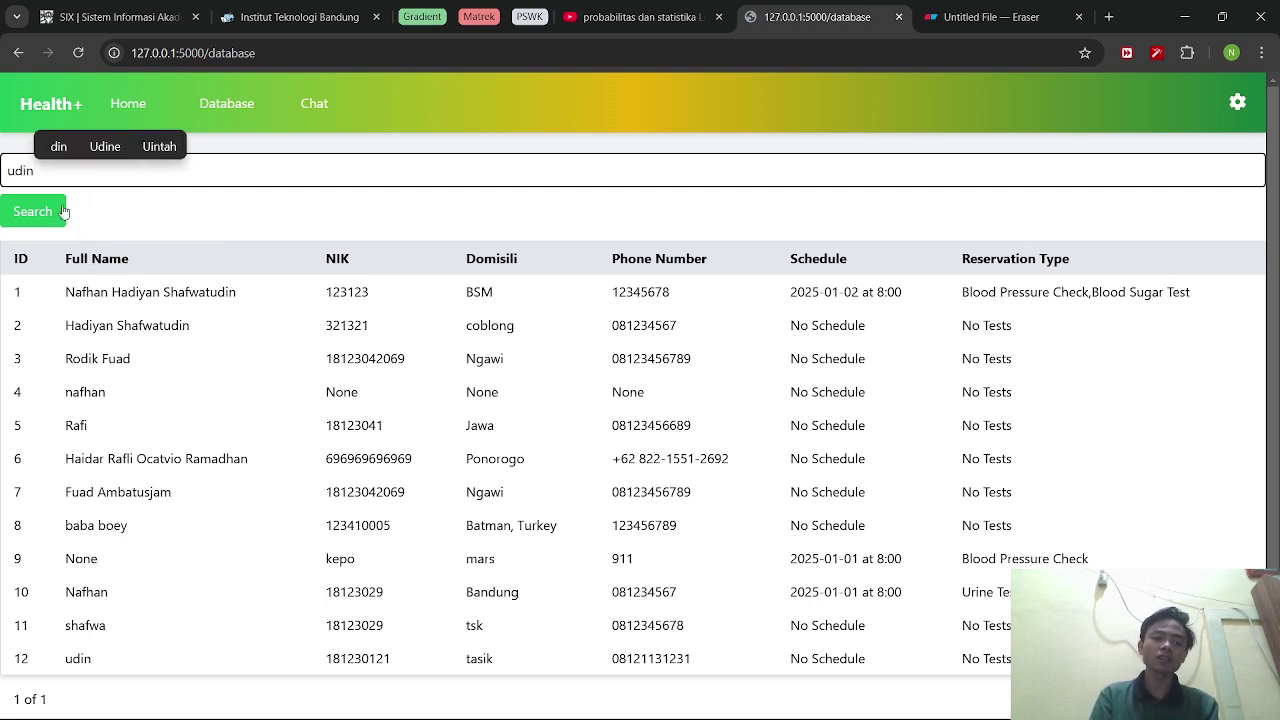
pyautogui.click(50, 220)
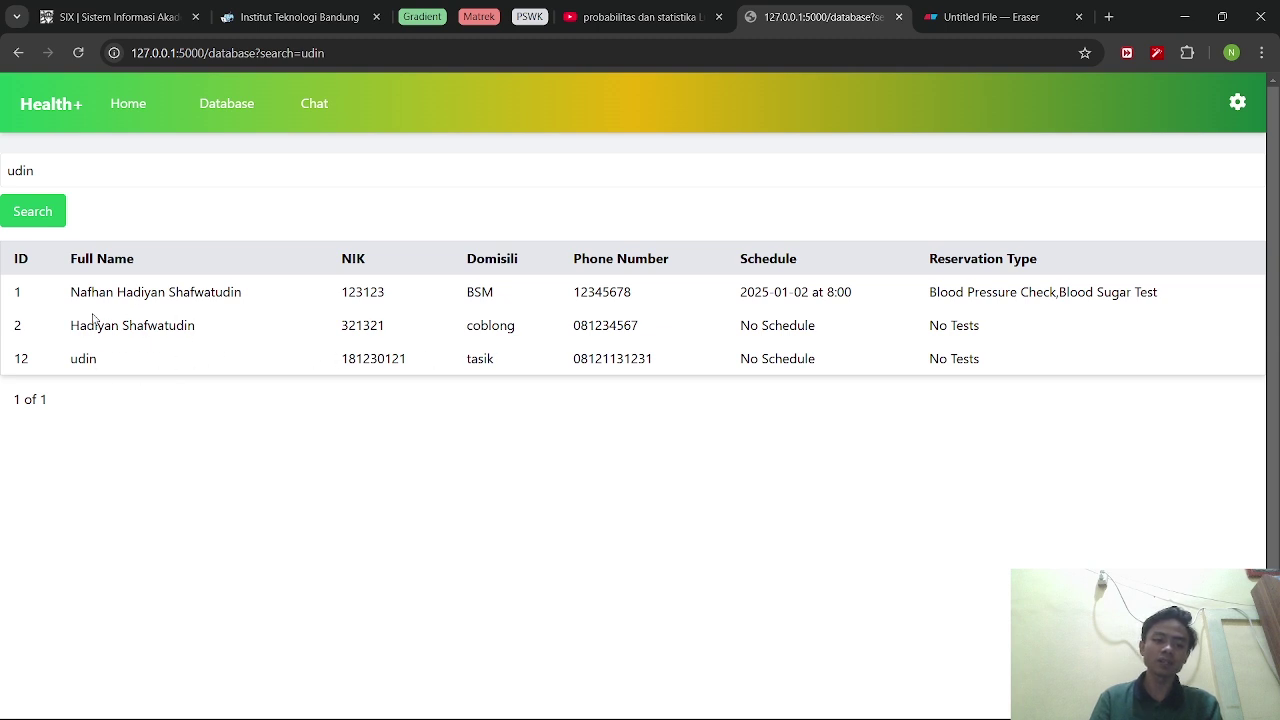
pyautogui.doubleClick(3, 170)
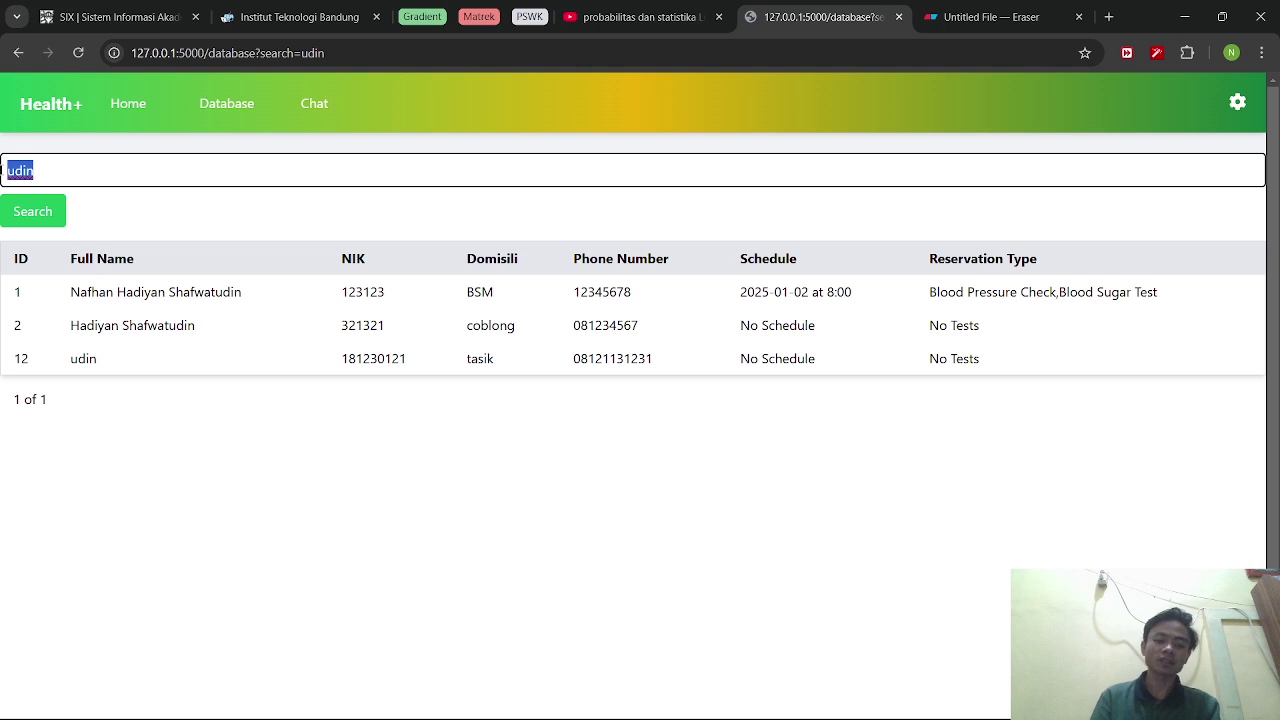
pyautogui.write('t')
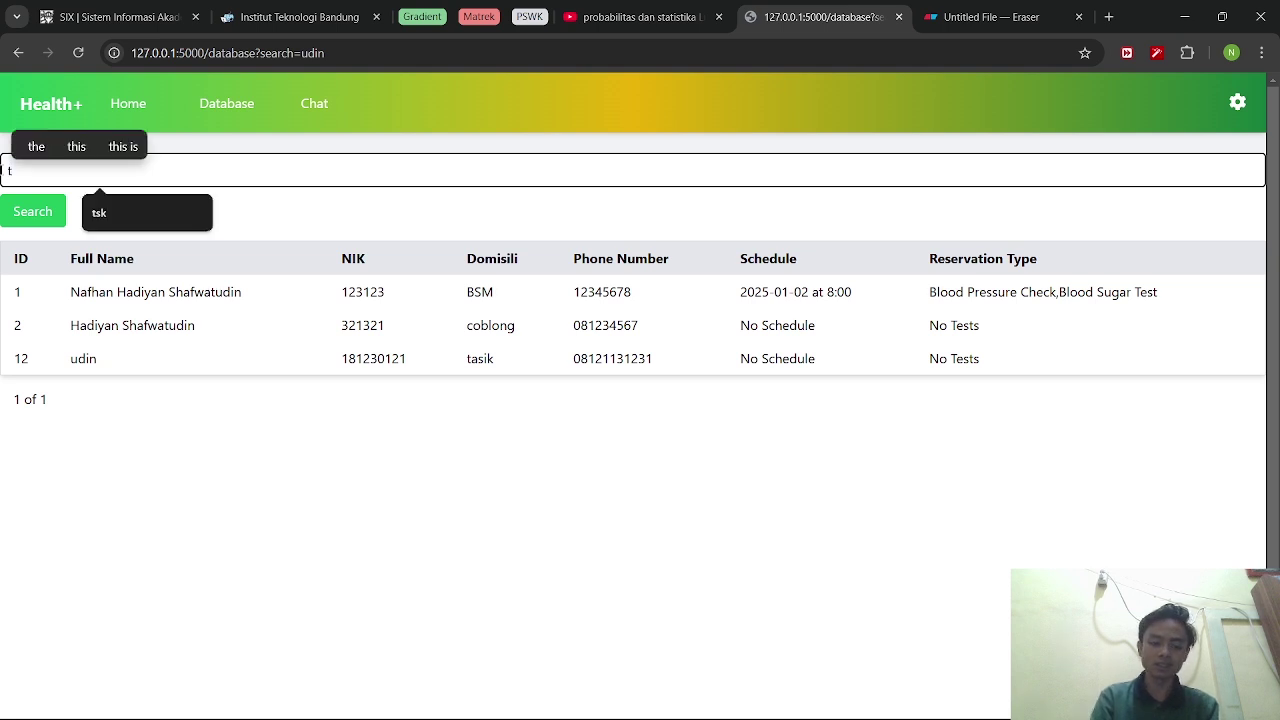
pyautogui.write('asik')
pyautogui.press('Return')
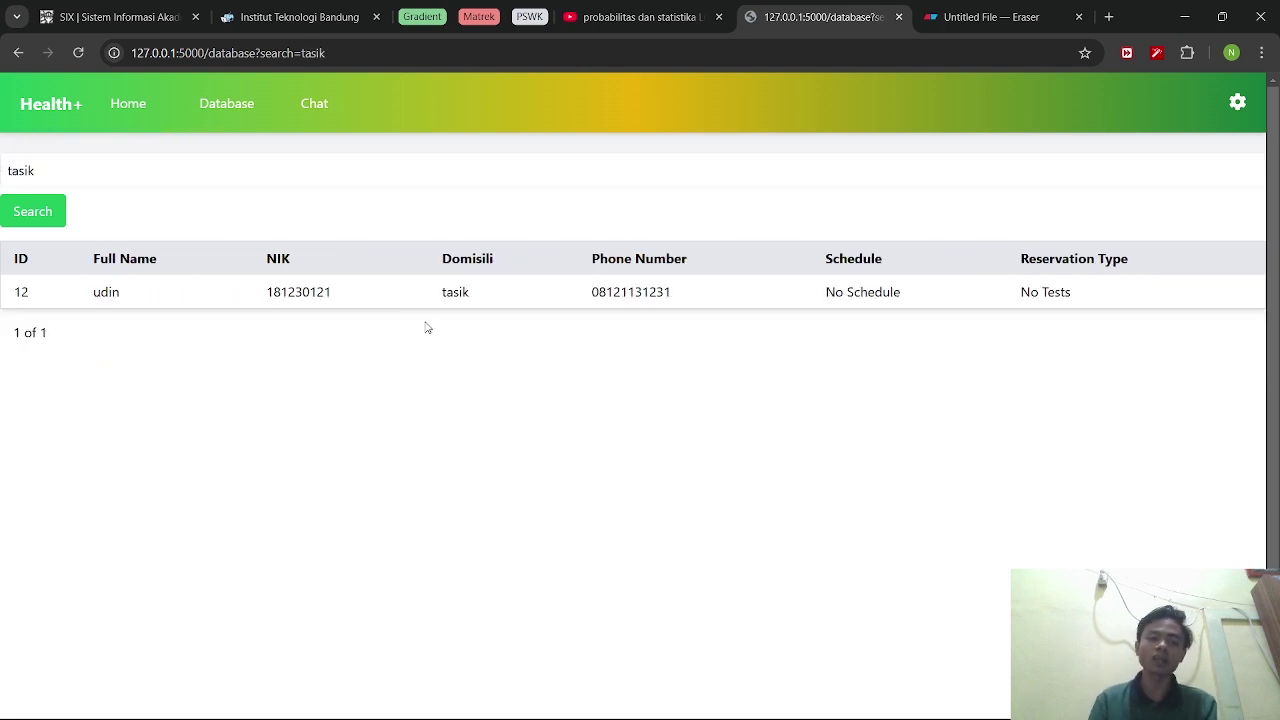
# Check the single remaining 'tasik' record, then return to the admin dashboard.
pyautogui.moveTo(438, 289); pyautogui.dragTo(500, 294)
pyautogui.click(444, 314)
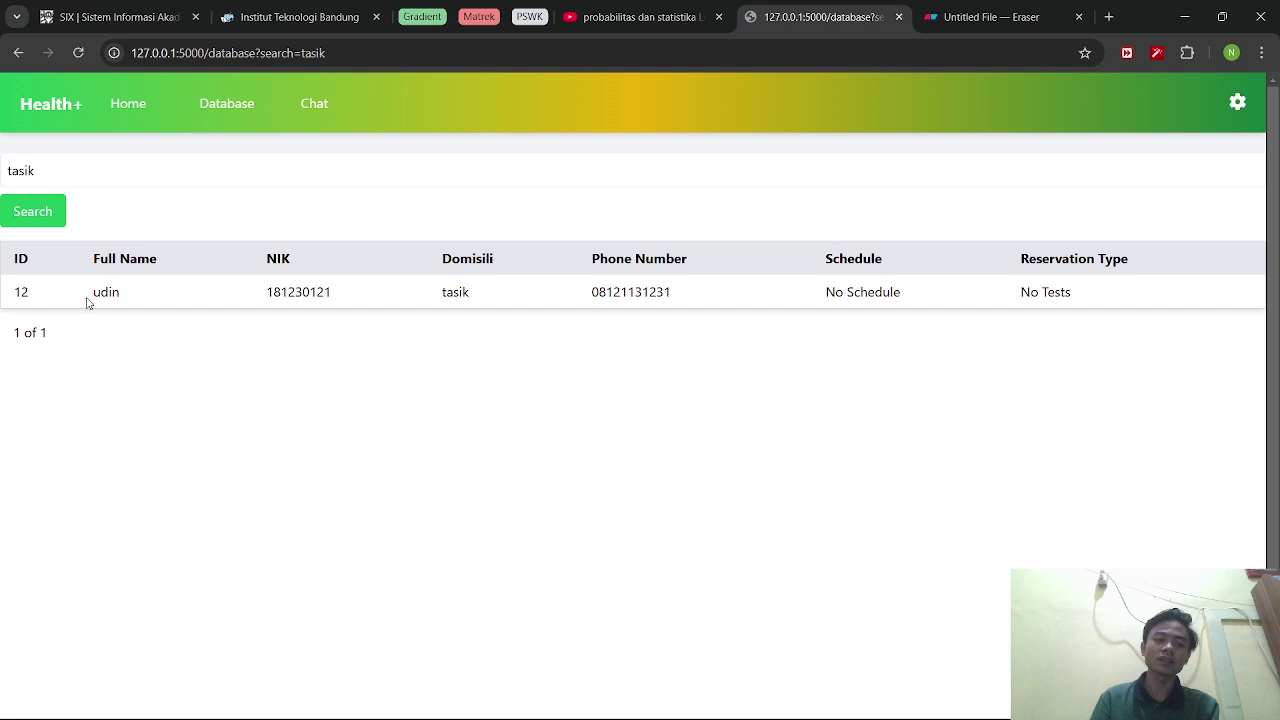
pyautogui.moveTo(87, 302); pyautogui.dragTo(143, 297)
pyautogui.click(177, 292)
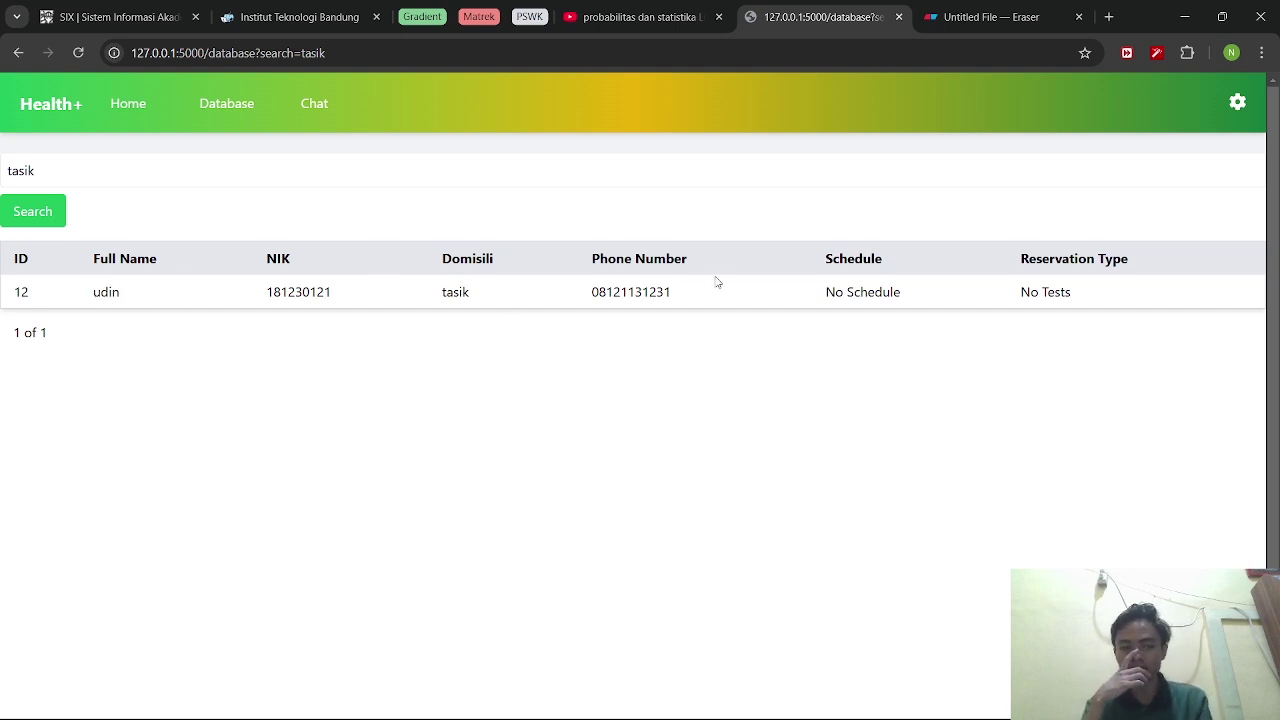
pyautogui.click(50, 104)
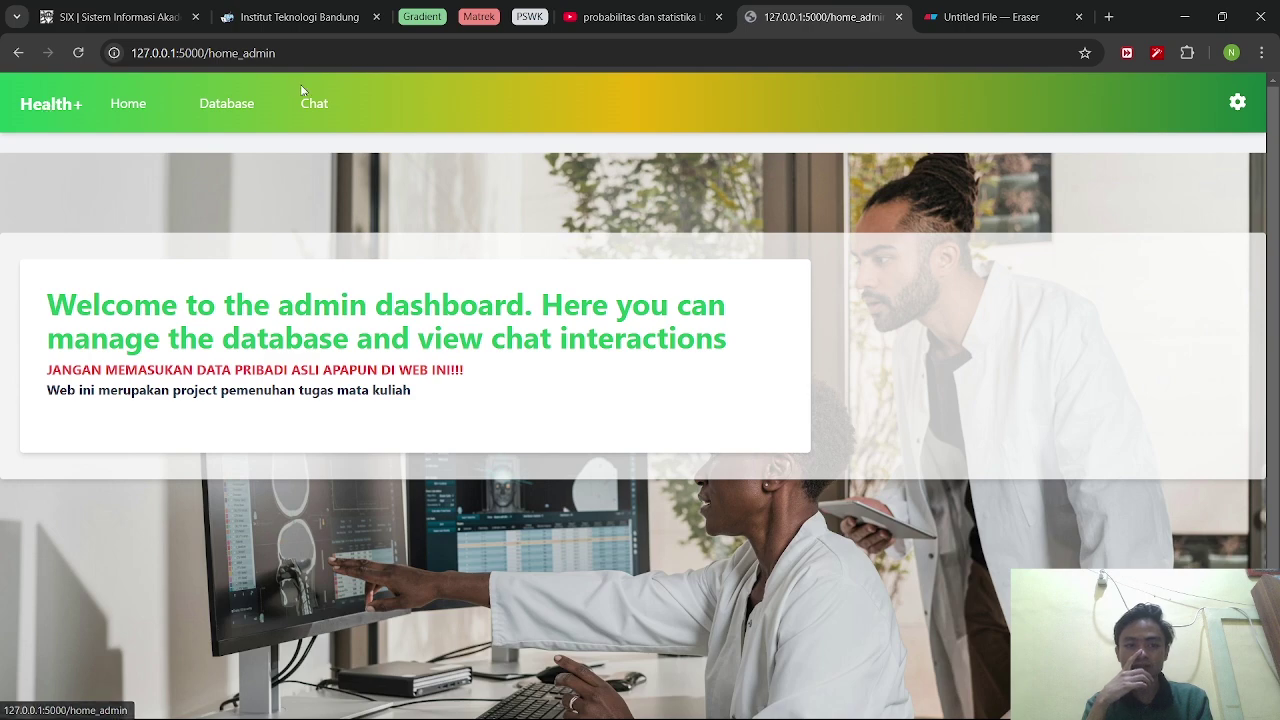
pyautogui.click(314, 101)
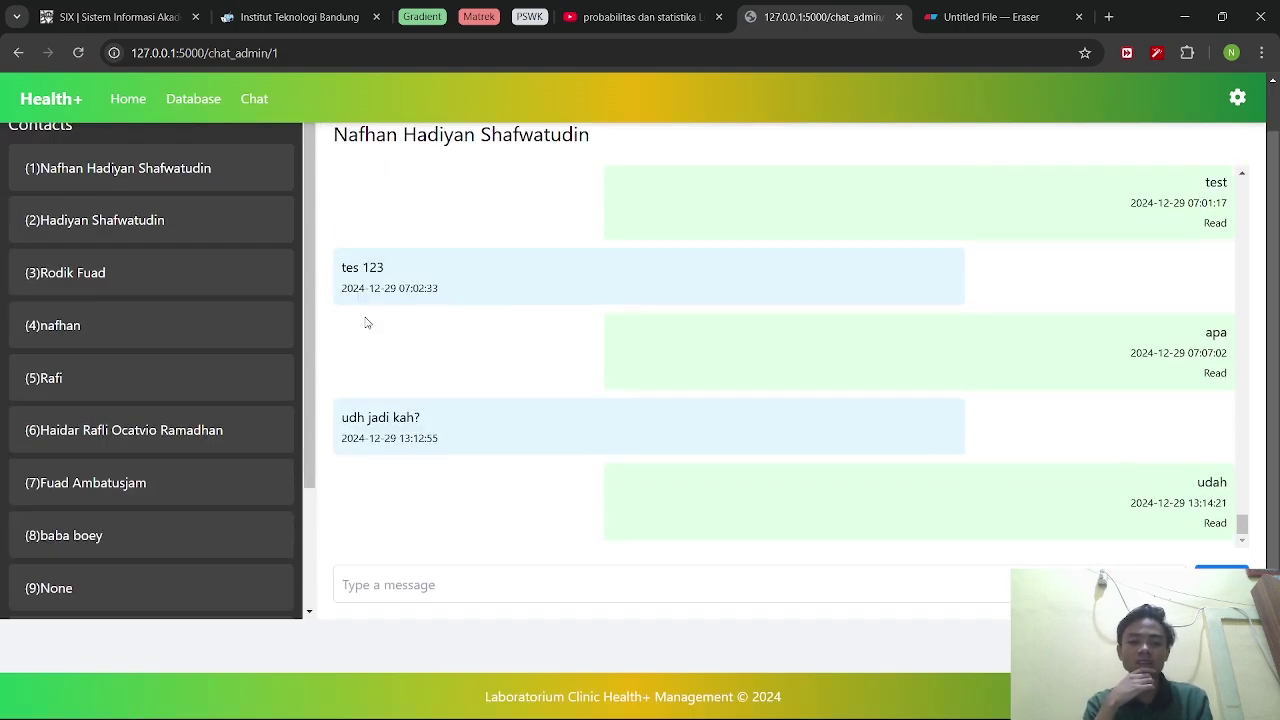
pyautogui.scroll(1, 184, 314)
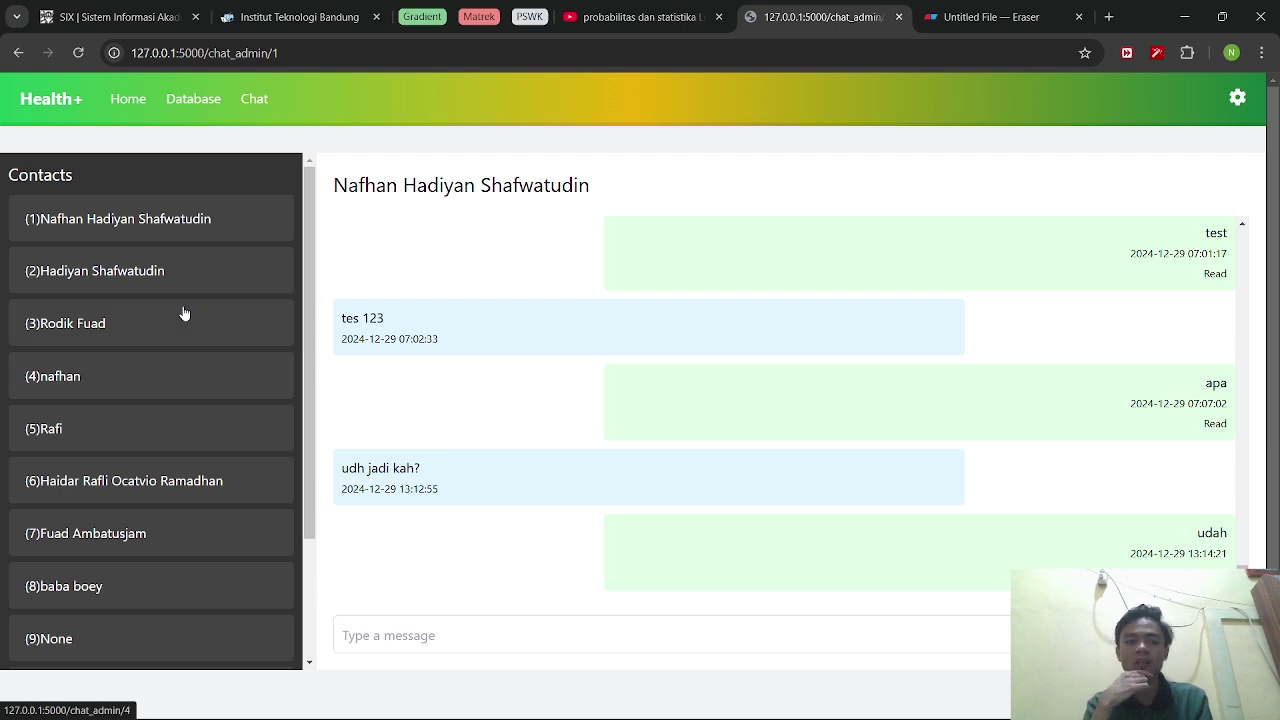
pyautogui.scroll(-2, 184, 314)
pyautogui.scroll(2, 184, 314)
pyautogui.scroll(-2, 184, 314)
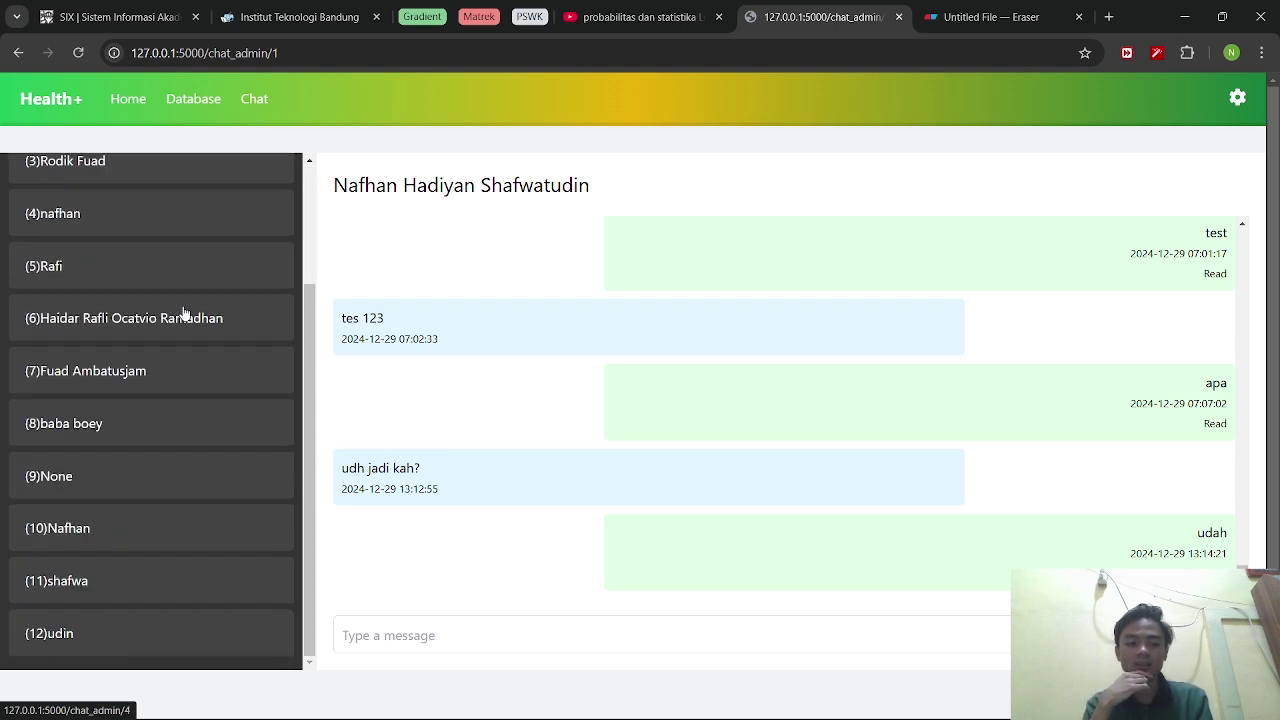
pyautogui.scroll(2, 288, 288)
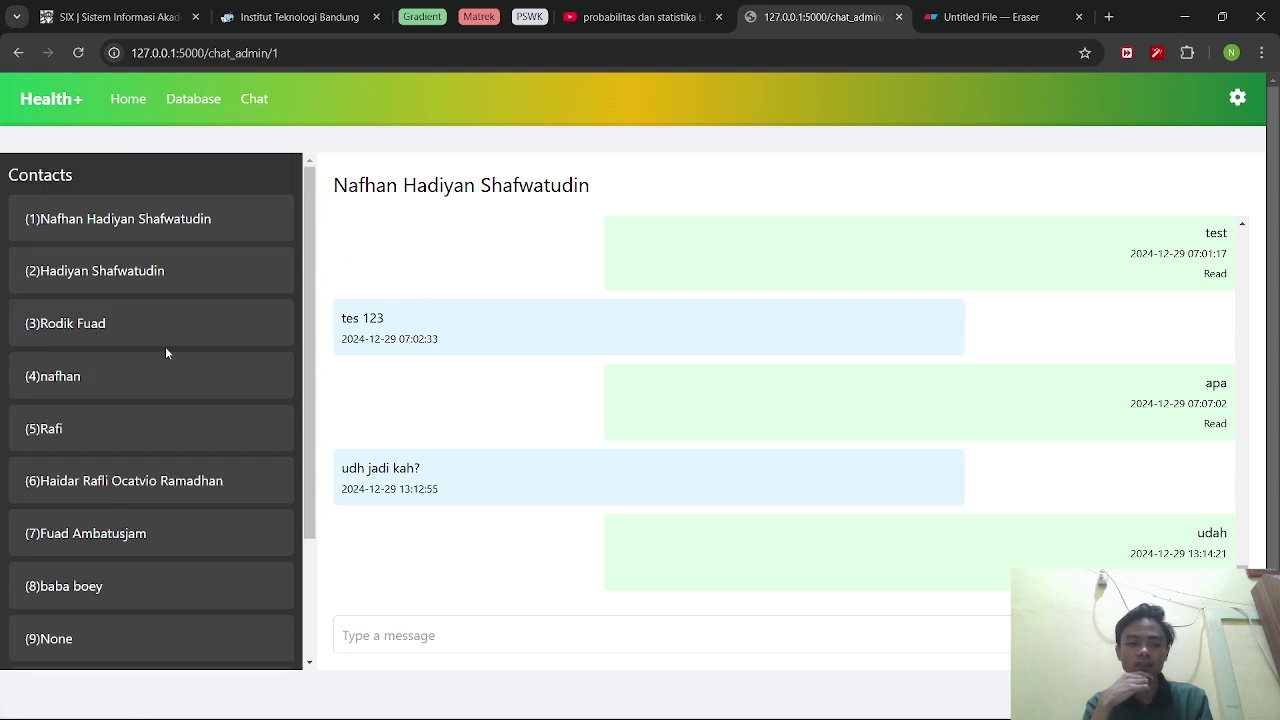
pyautogui.scroll(-1, 167, 353)
pyautogui.scroll(-1, 167, 353)
pyautogui.scroll(3, 167, 353)
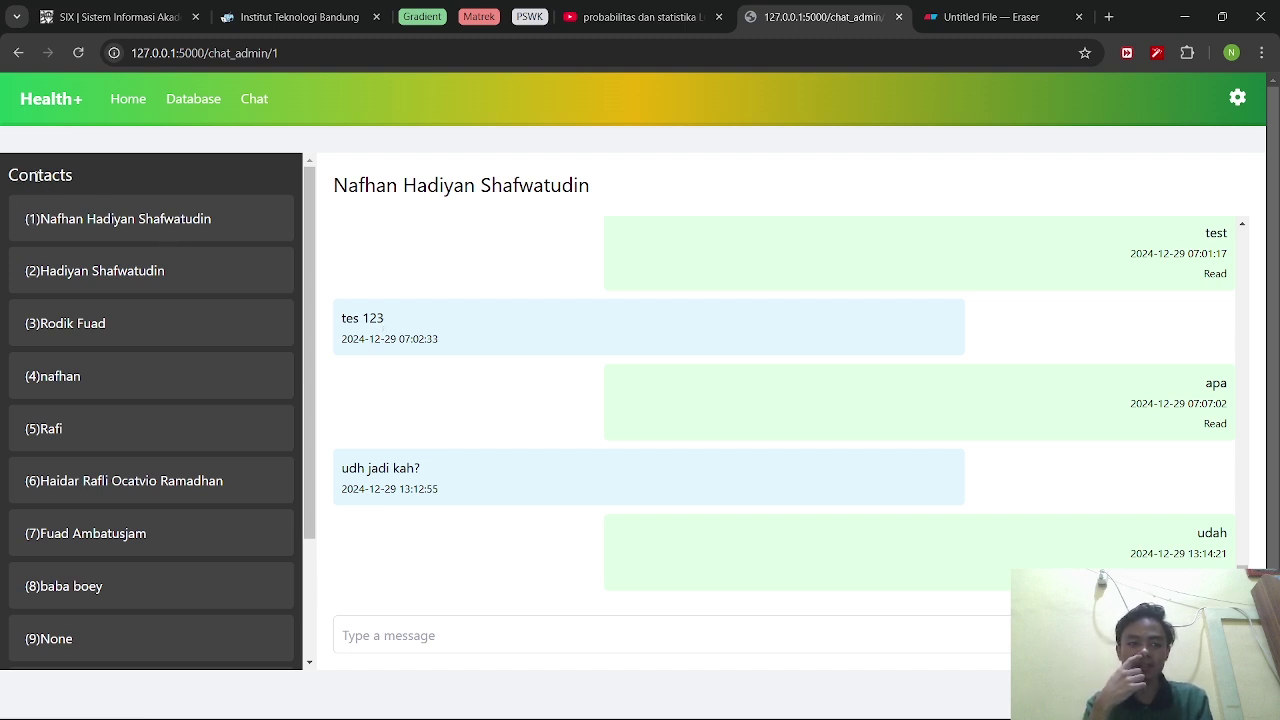
pyautogui.scroll(-3, 155, 337)
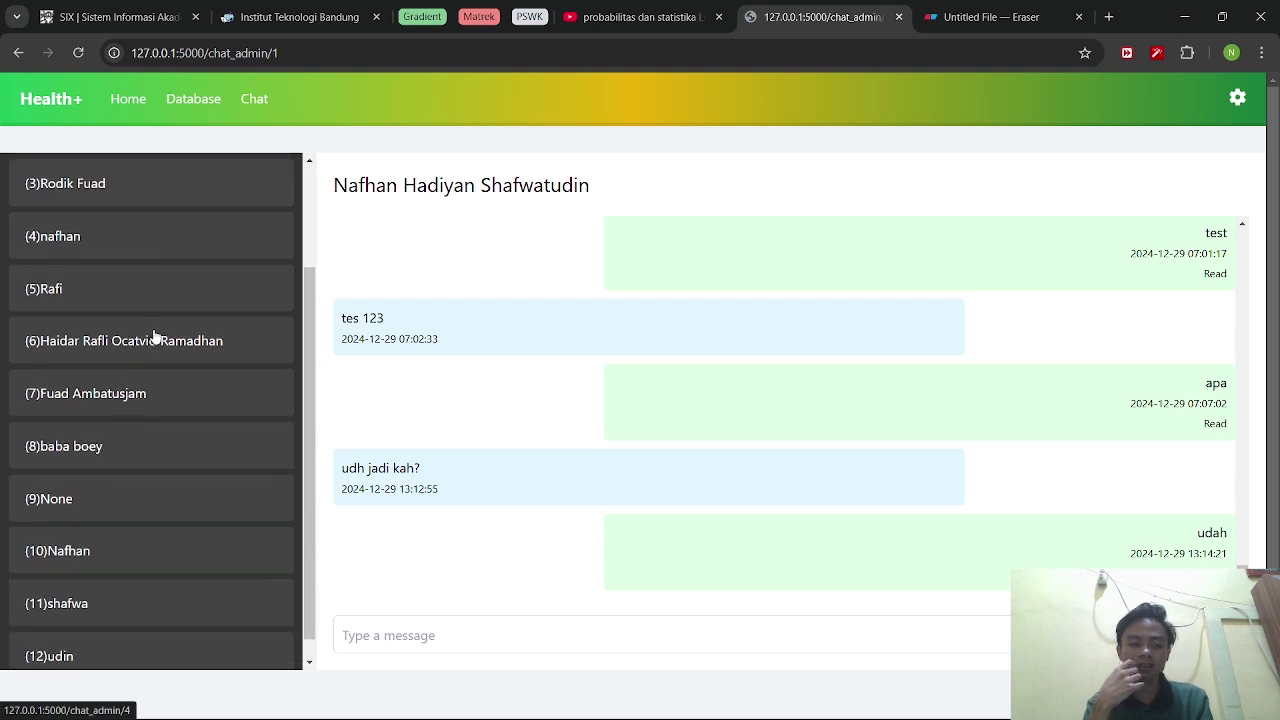
pyautogui.scroll(-1, 155, 337)
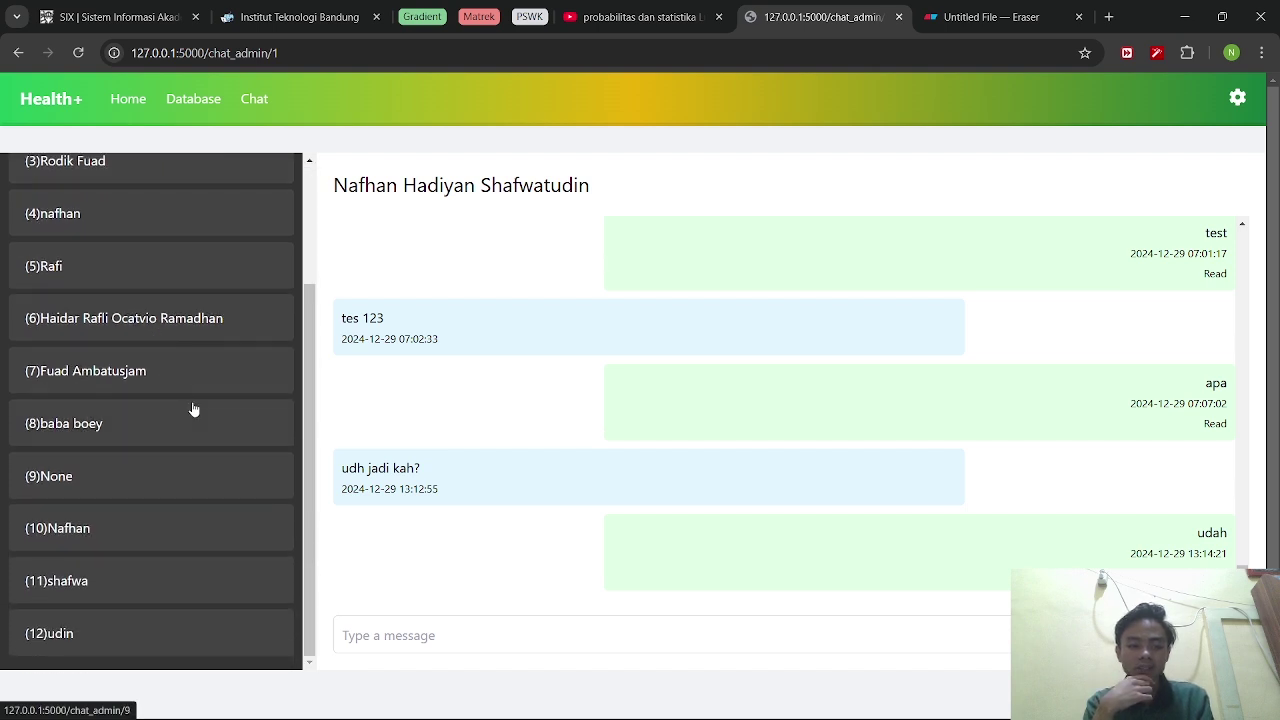
pyautogui.scroll(-1, 191, 409)
pyautogui.scroll(-3, 193, 407)
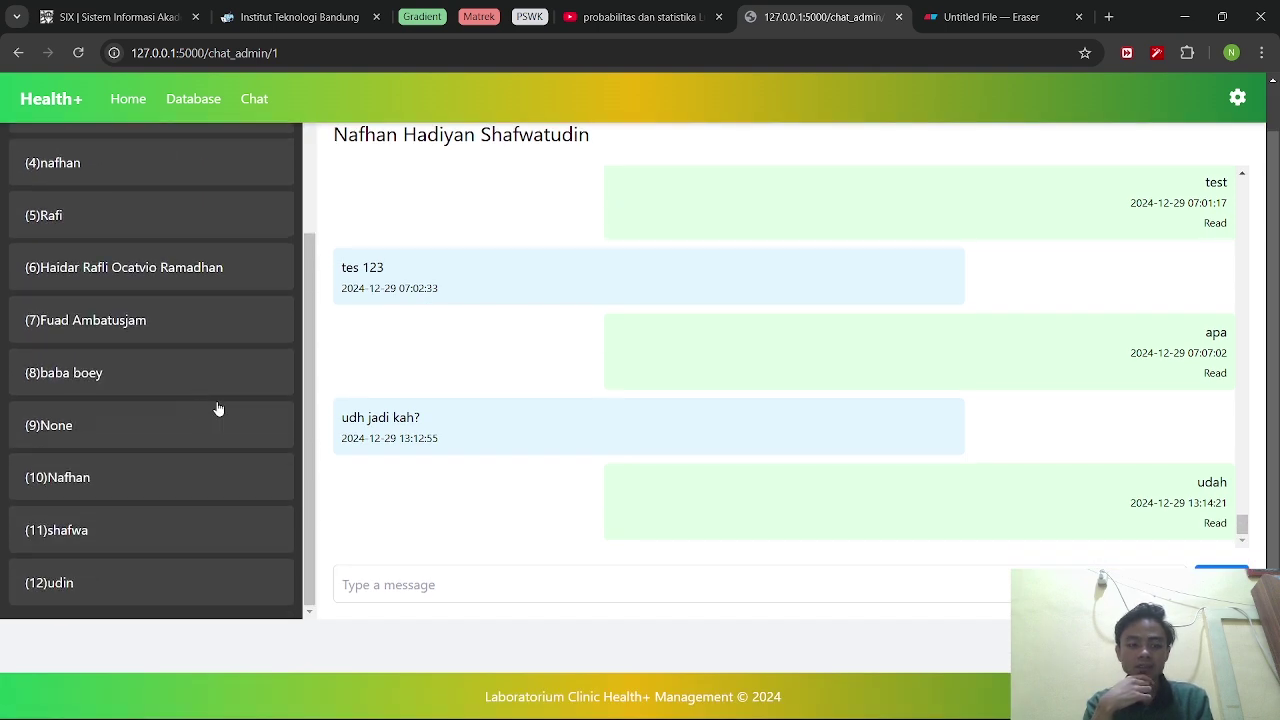
pyautogui.scroll(2, 418, 388)
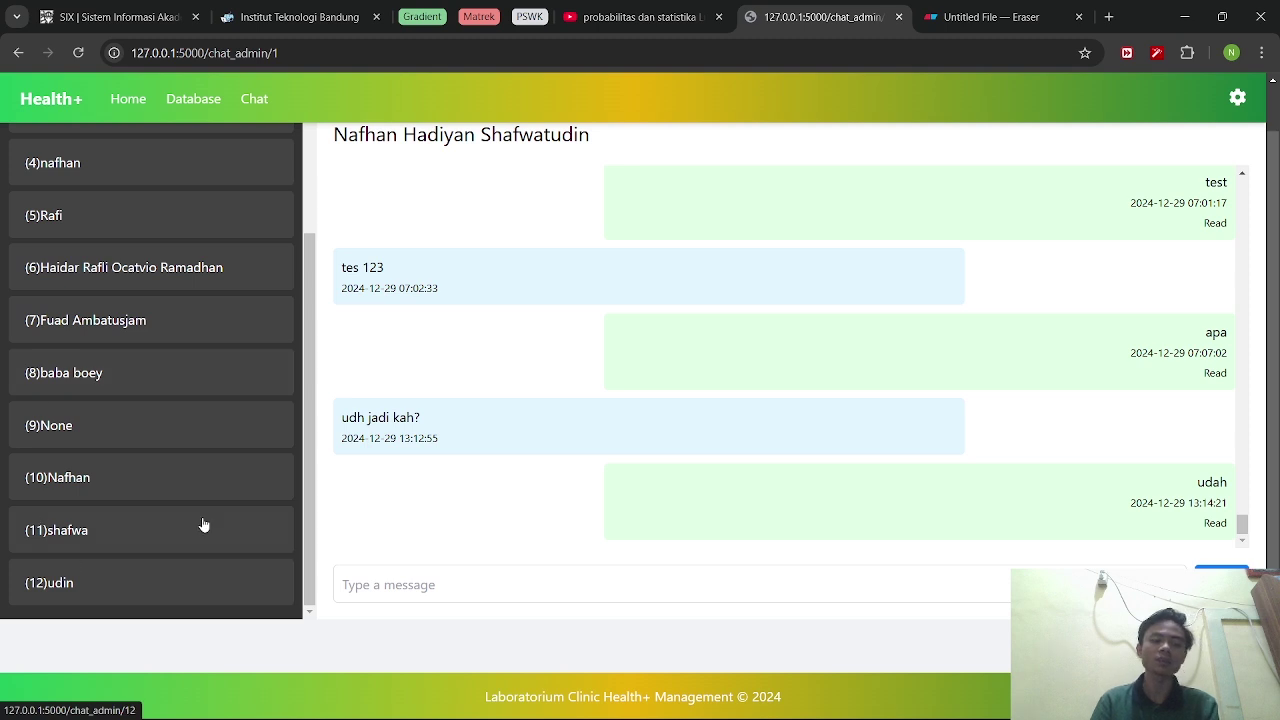
# Open contact 12's conversation with the patient's reservation question and restore the admin window to the right half.
pyautogui.click(147, 591)
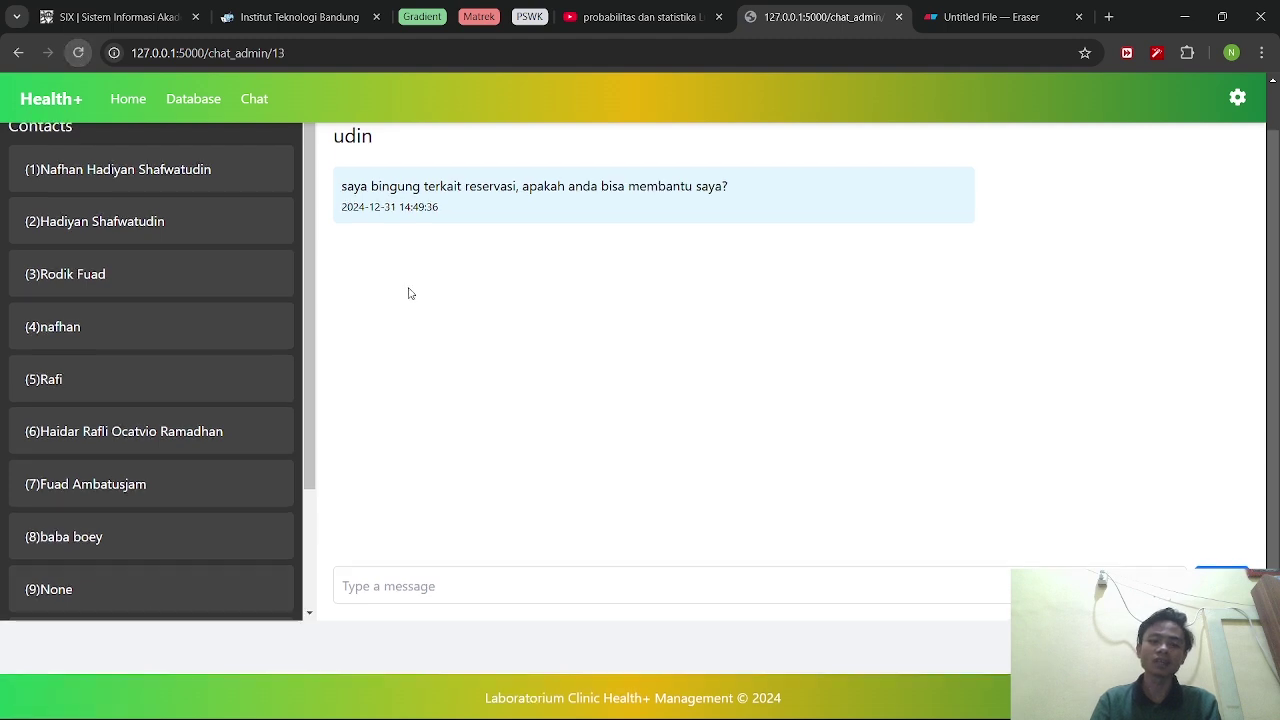
pyautogui.scroll(1, 411, 293)
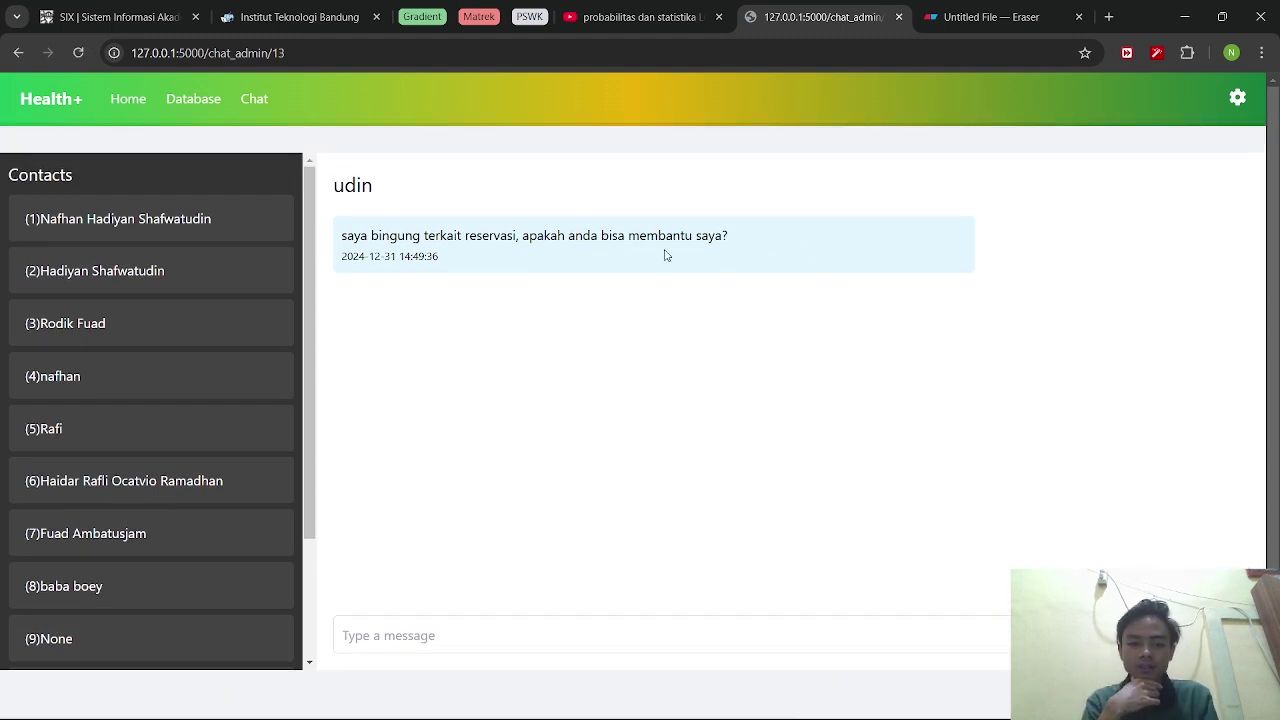
pyautogui.hotkey('alt', 'Tab')
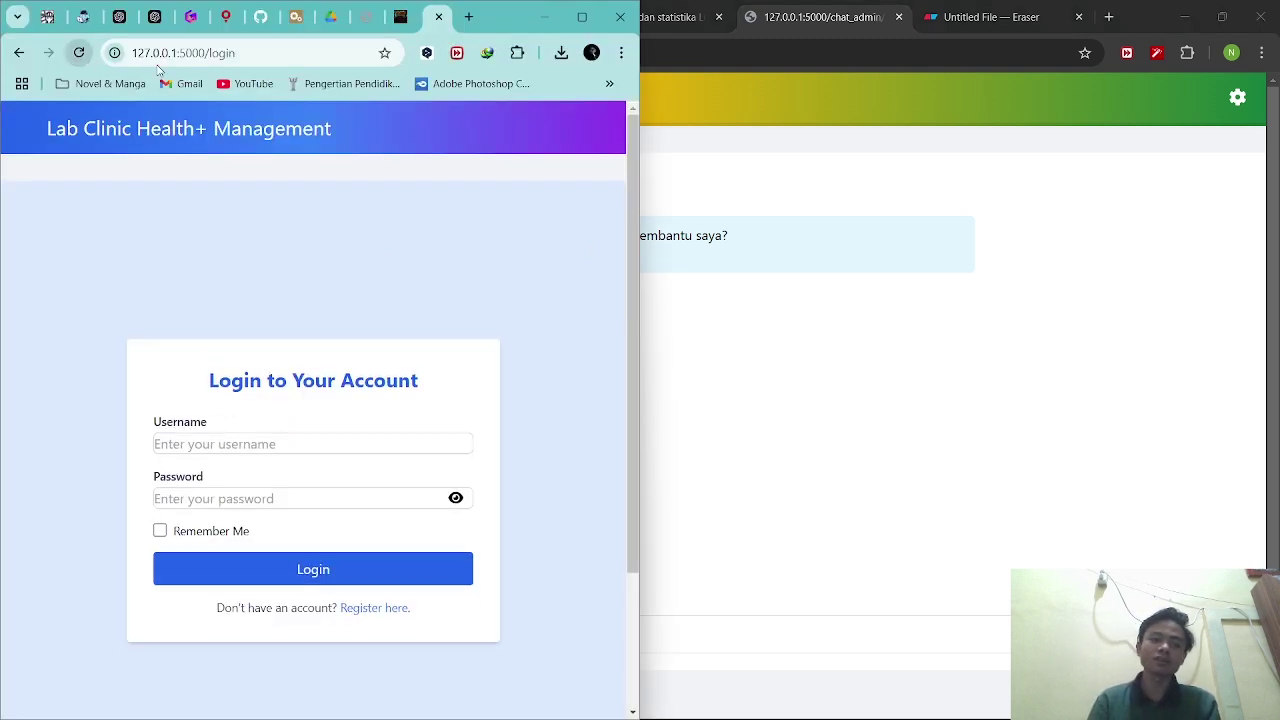
pyautogui.click(1137, 7)
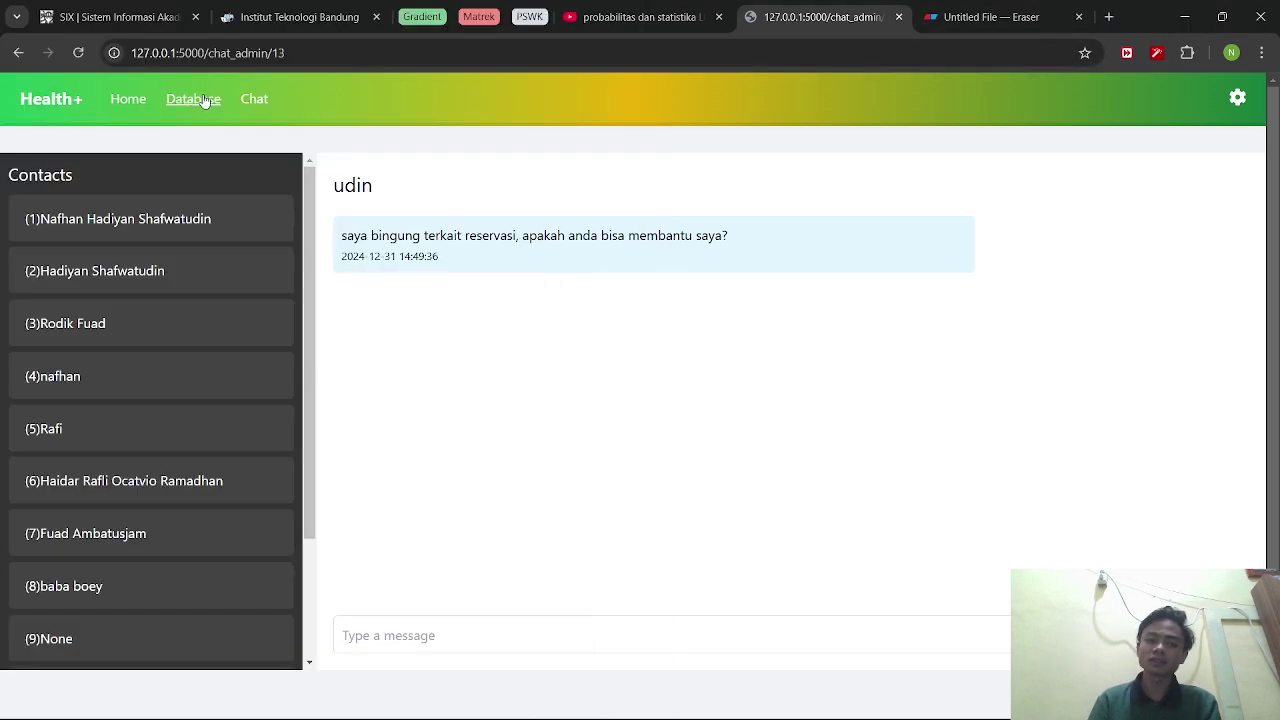
pyautogui.click(1235, 100)
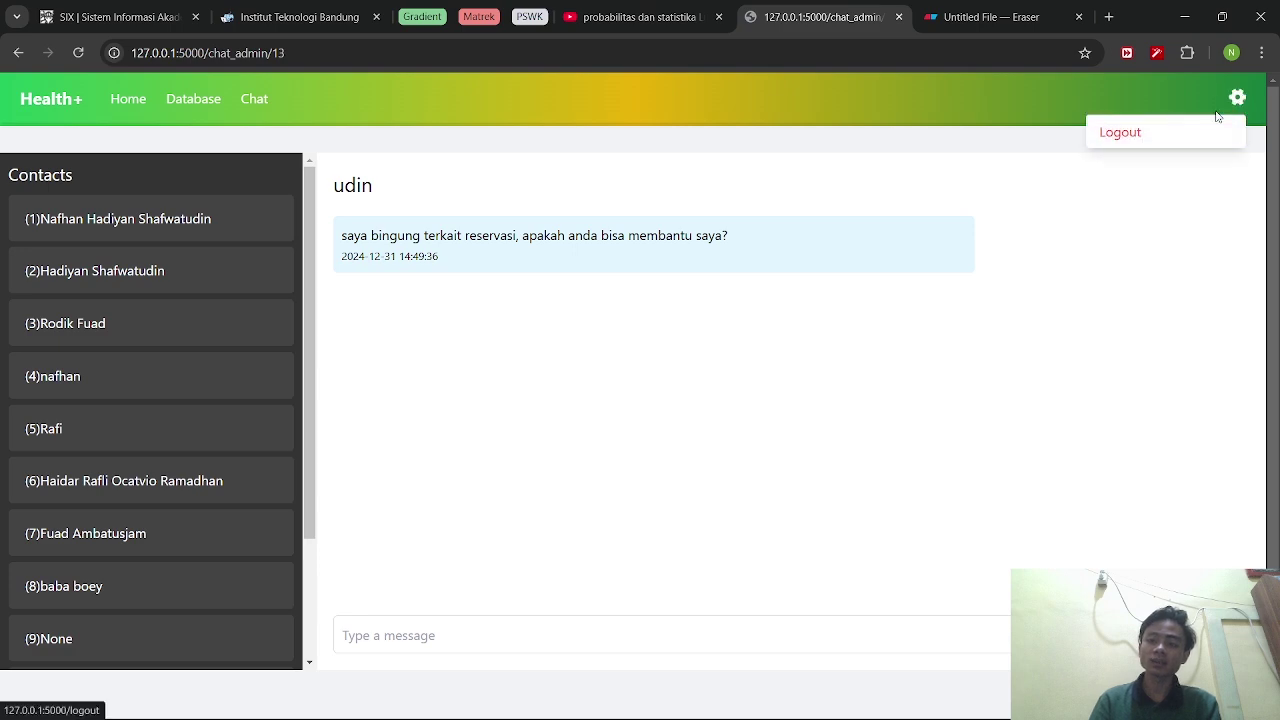
pyautogui.click(1239, 99)
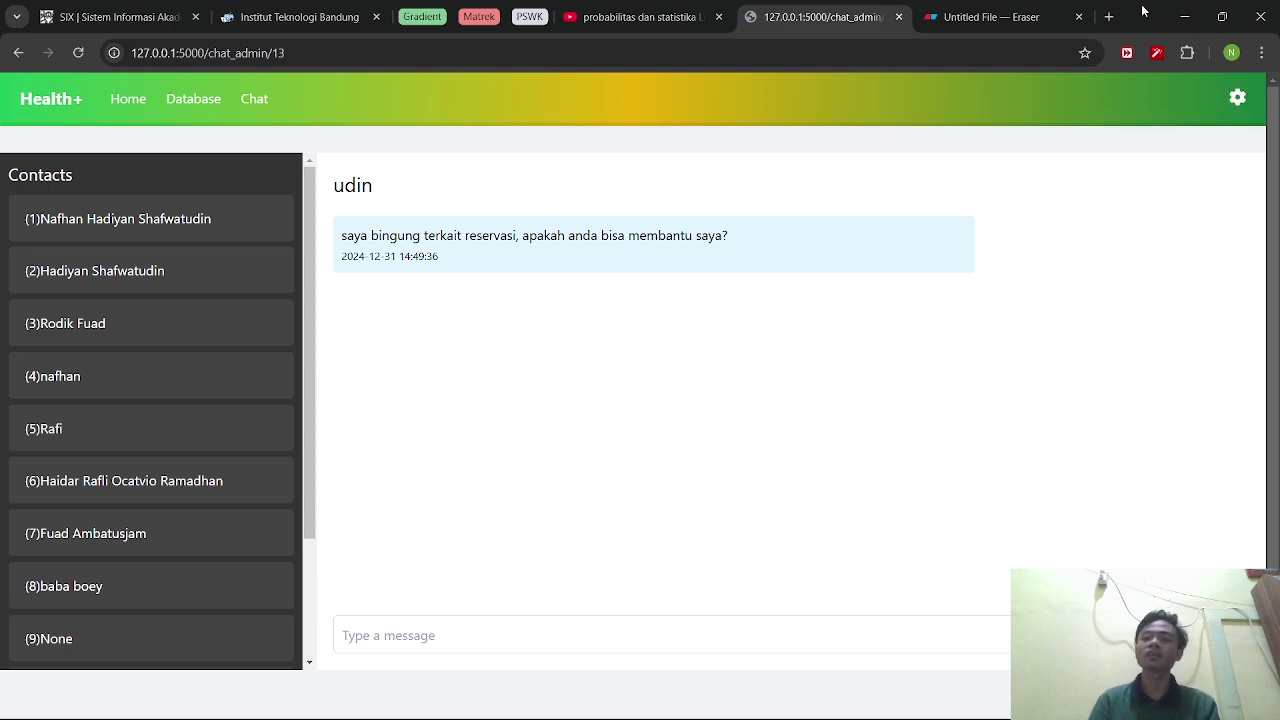
pyautogui.doubleClick(1143, 12)
# Log back in as the patient with the saved username and the account password.
pyautogui.click(240, 444)
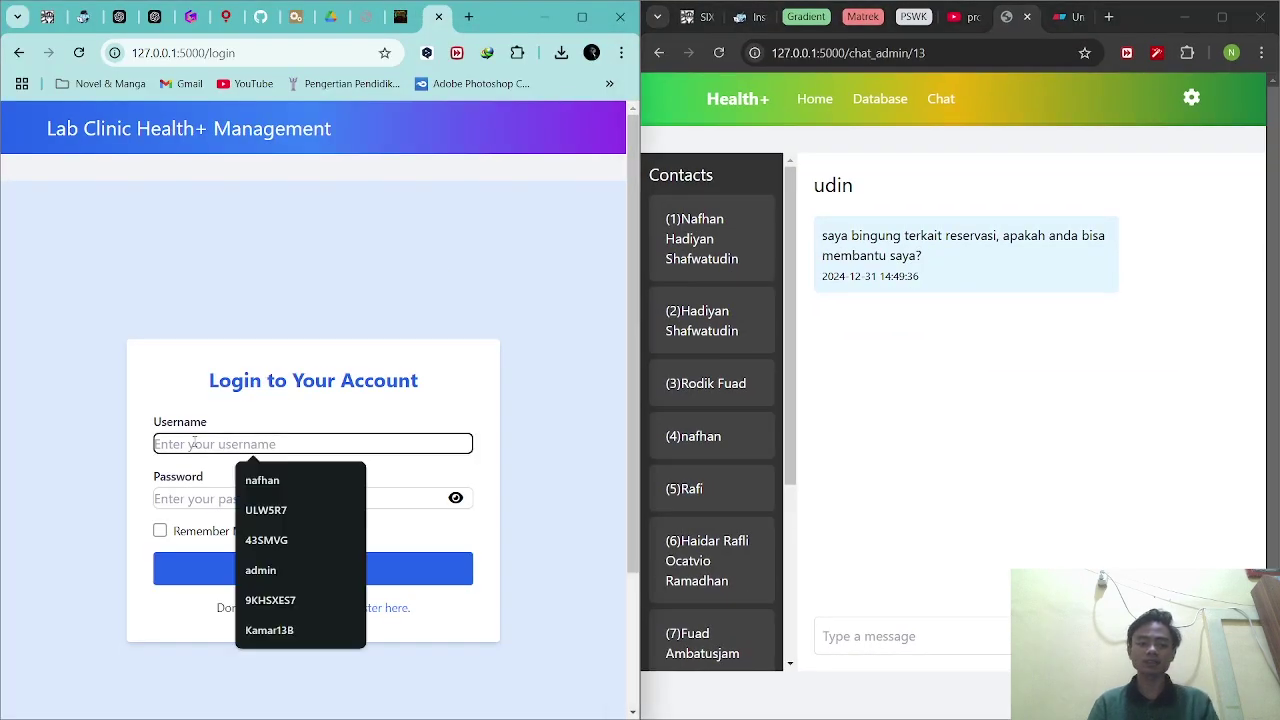
pyautogui.write('shafwa')
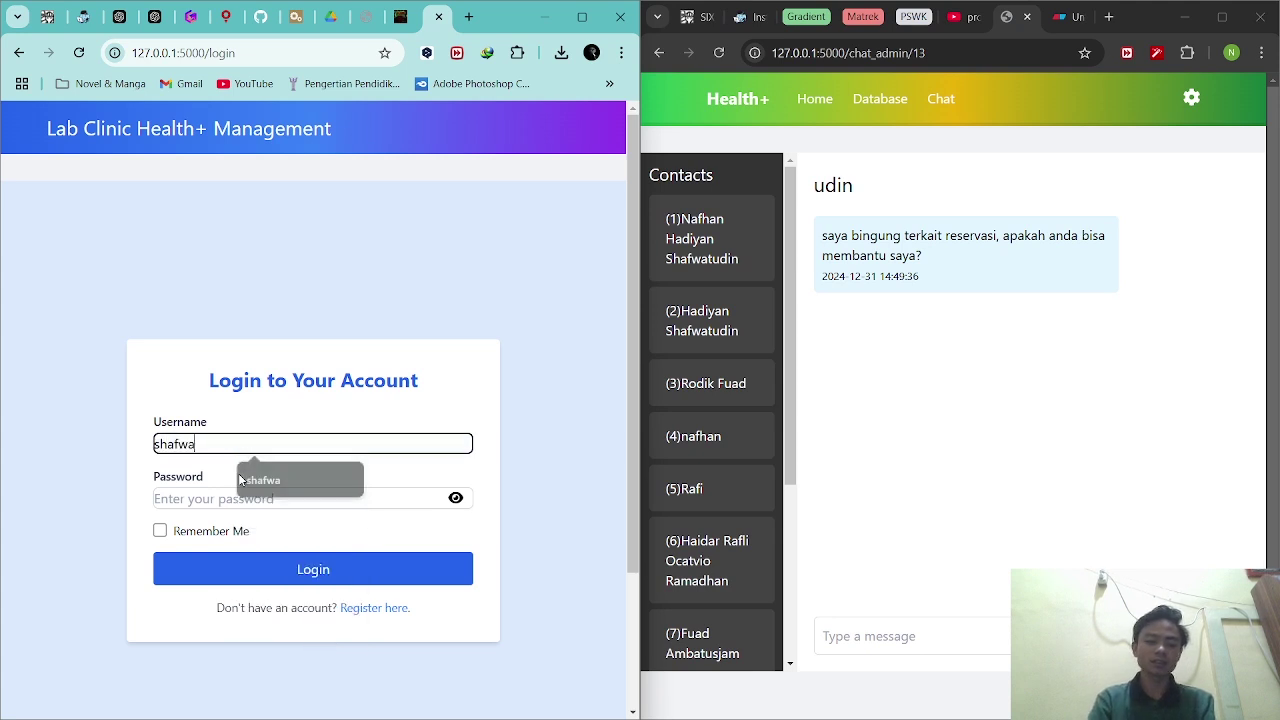
pyautogui.click(239, 476)
pyautogui.press('Tab')
pyautogui.write('••')
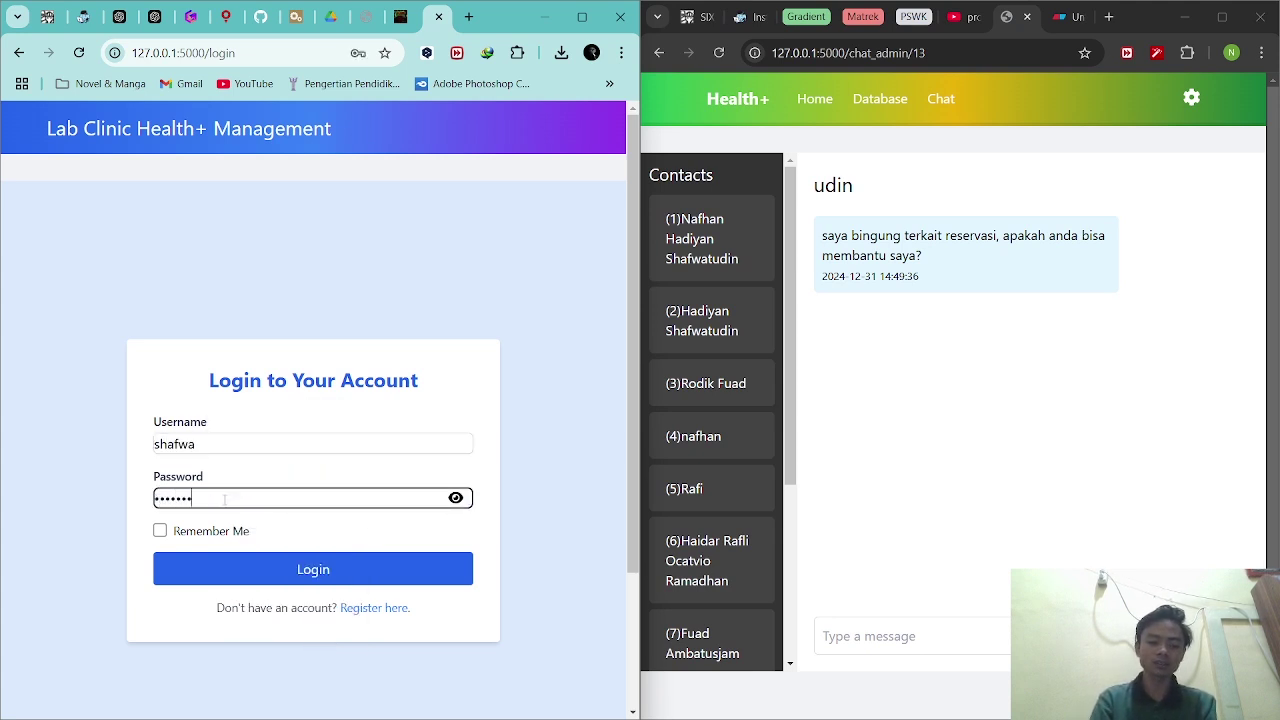
pyautogui.click(277, 565)
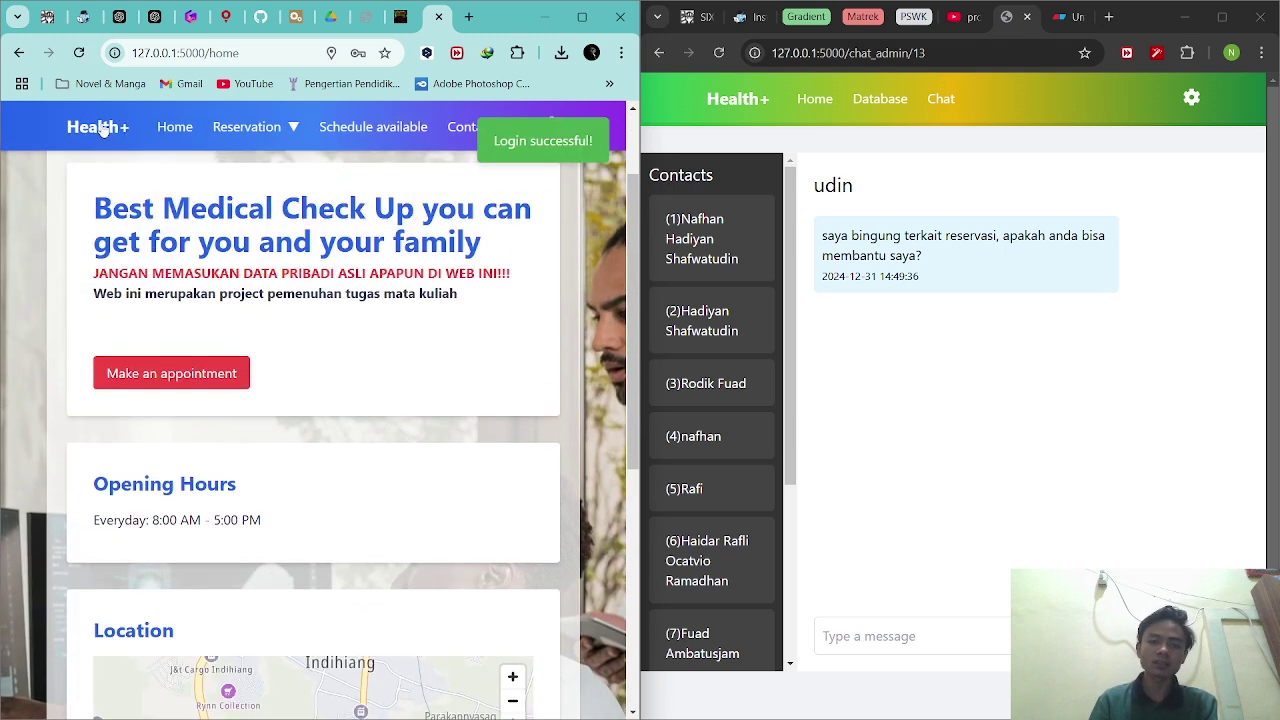
# Open the patient's Admin chat and reload the admin window so the message shows Read.
pyautogui.click(460, 126)
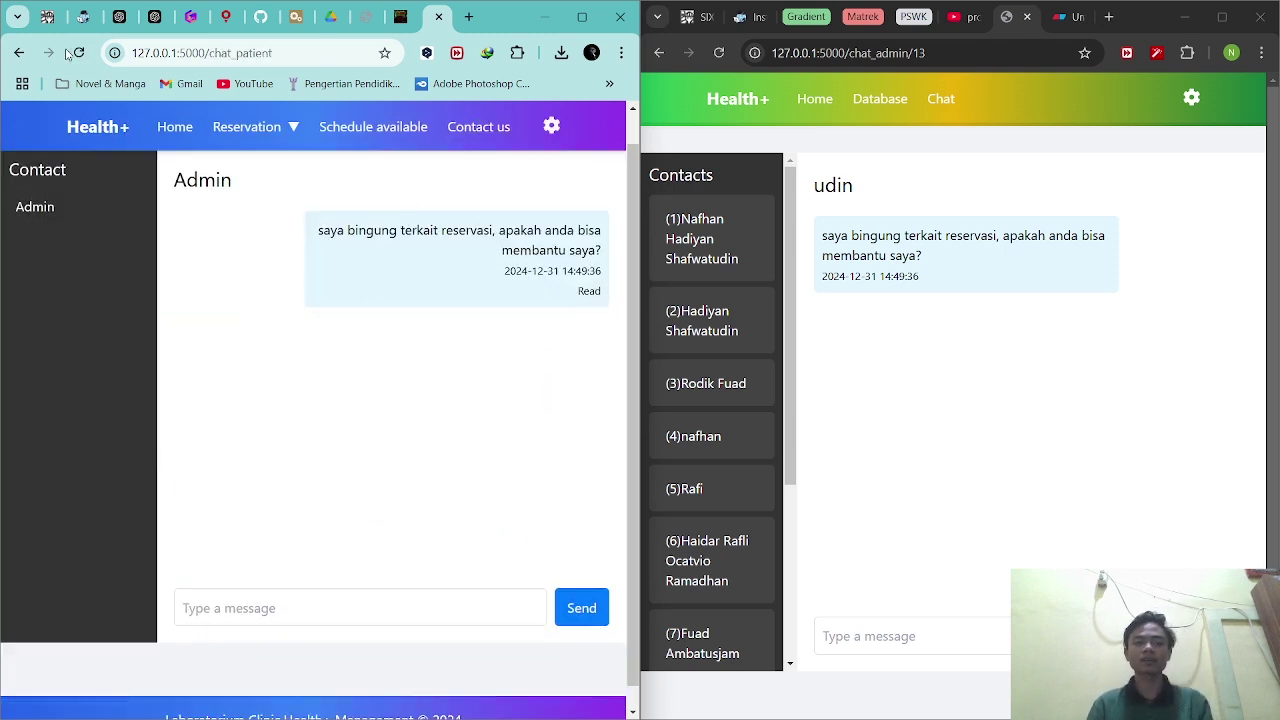
pyautogui.click(719, 53)
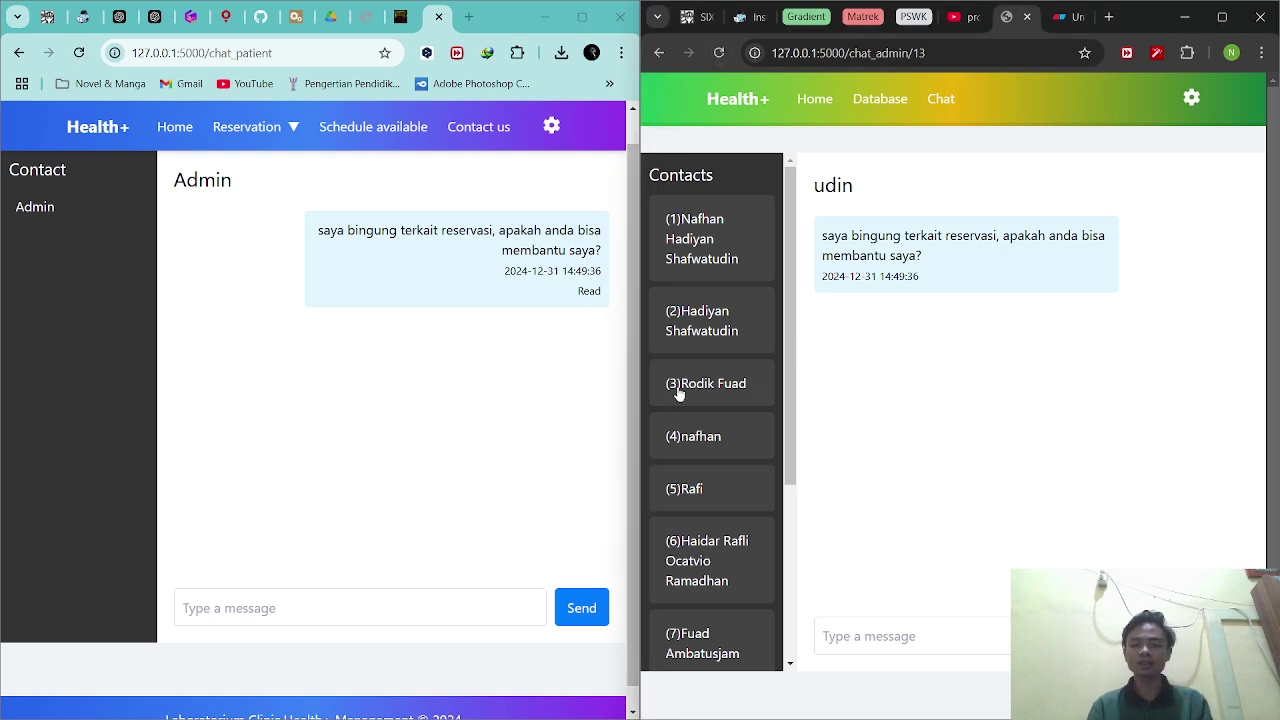
pyautogui.scroll(-5, 706, 524)
pyautogui.scroll(3, 706, 524)
pyautogui.click(884, 590)
pyautogui.scroll(-3, 717, 537)
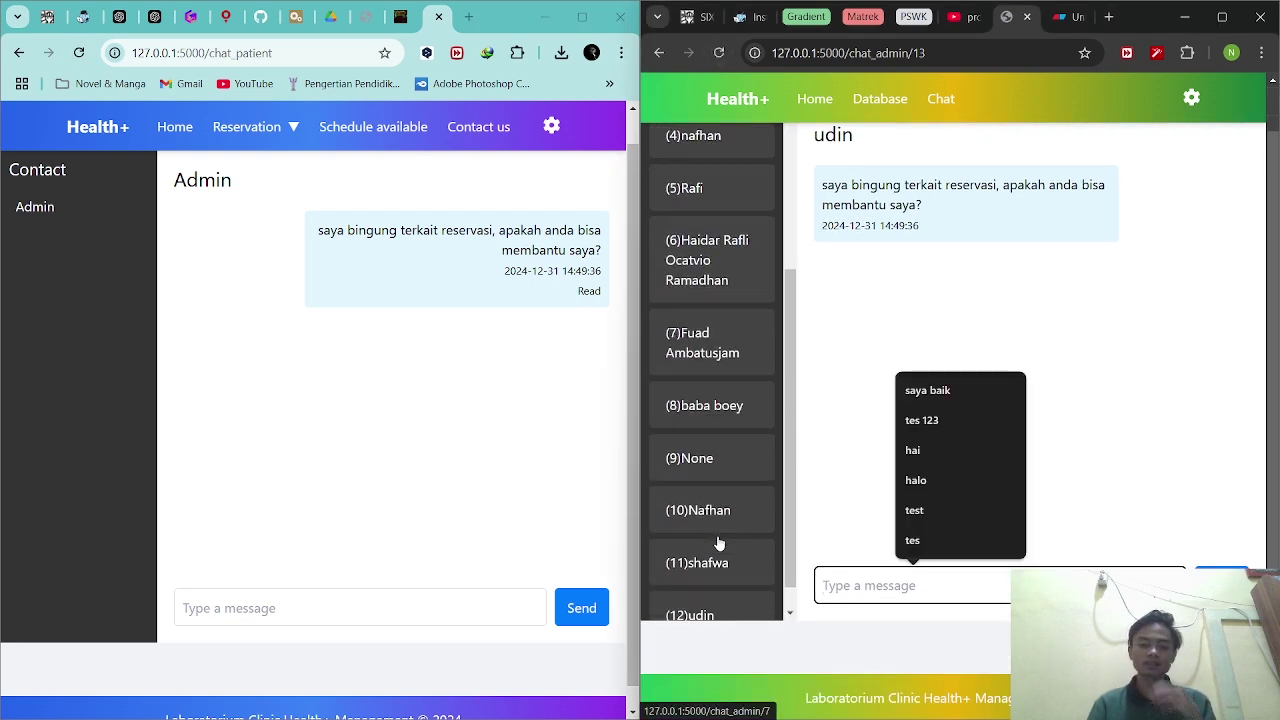
pyautogui.click(311, 612)
pyautogui.click(866, 580)
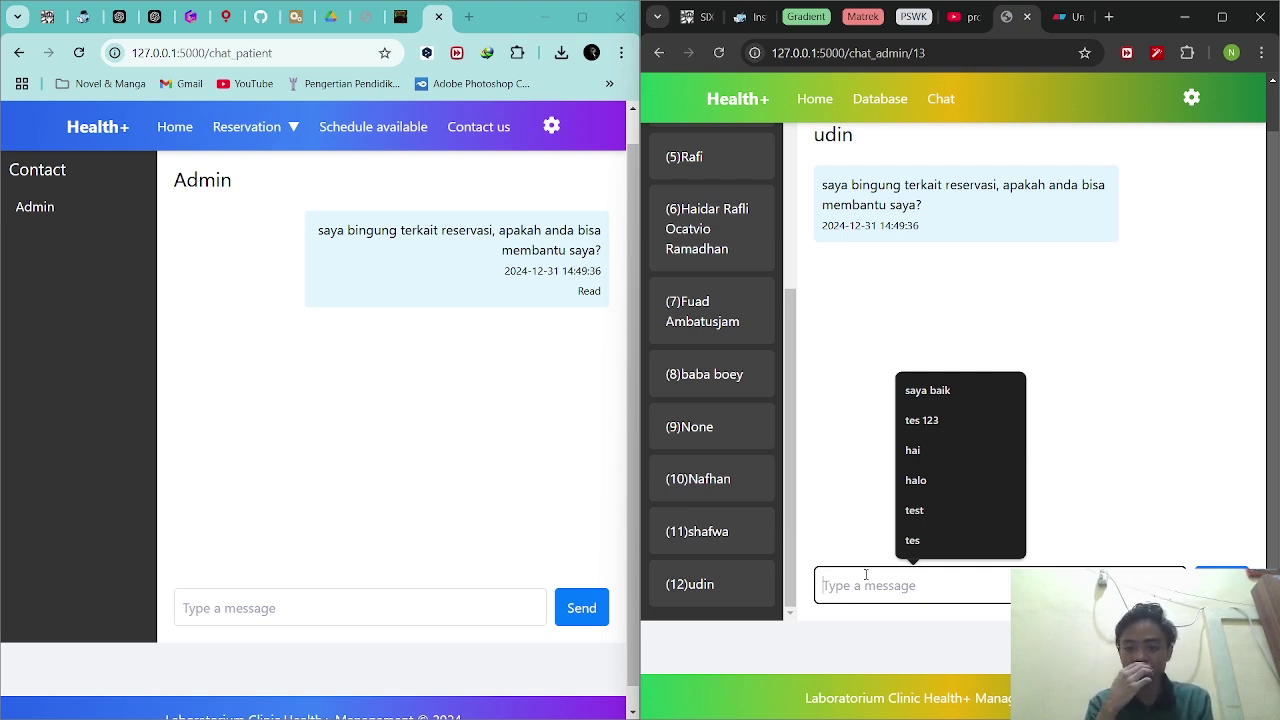
# Send the admin reply 'boleh, mau dibantu seperti apa ya?' and view it in the patient window.
pyautogui.write('boleh')
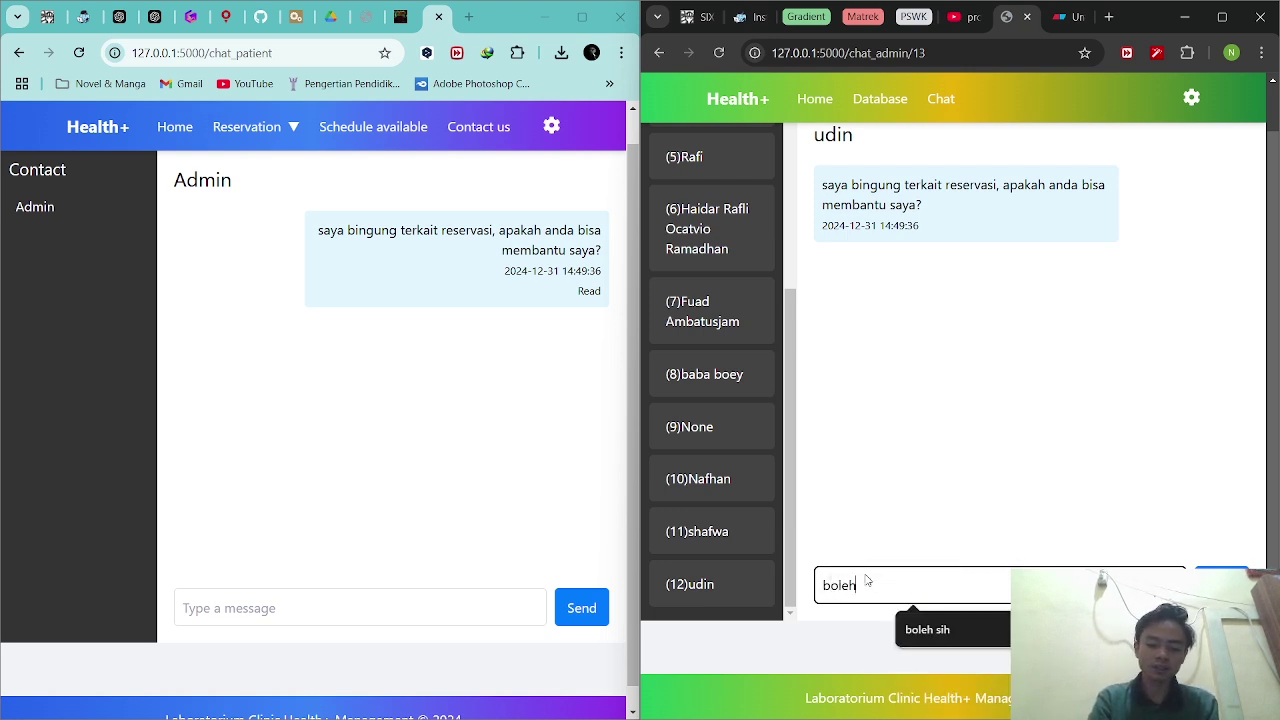
pyautogui.write(', mau dibantu ')
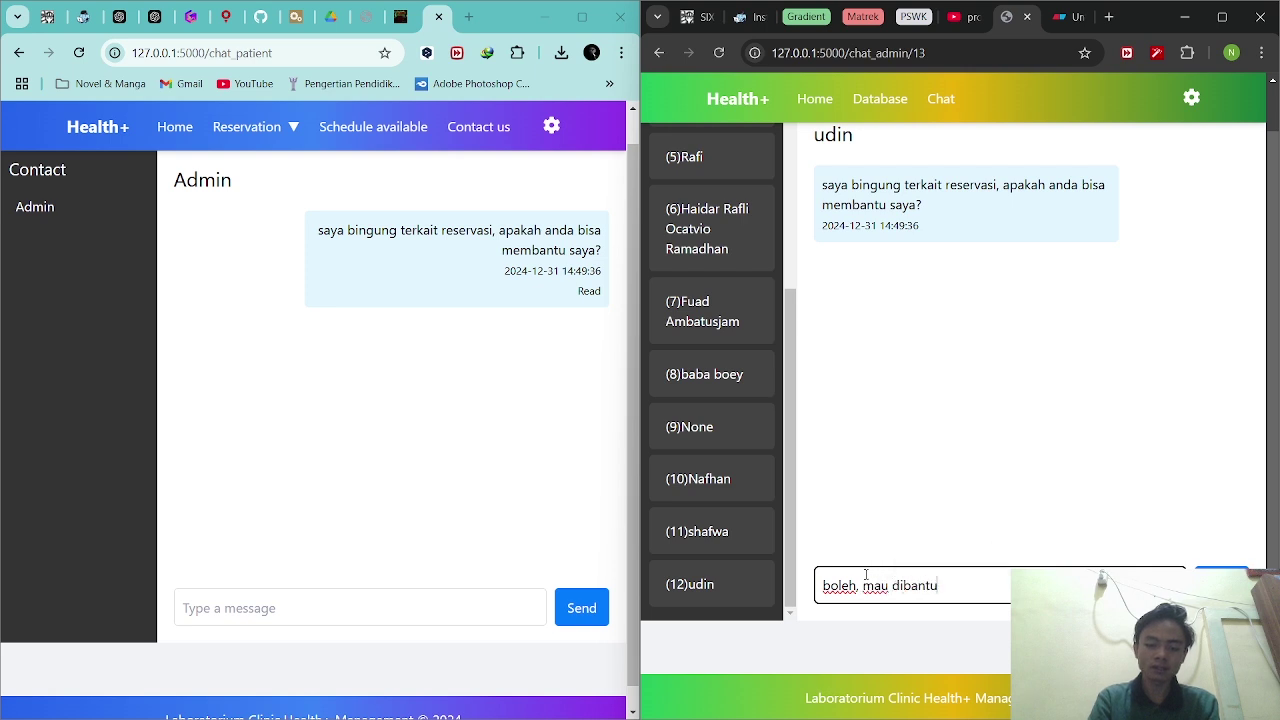
pyautogui.write('se')
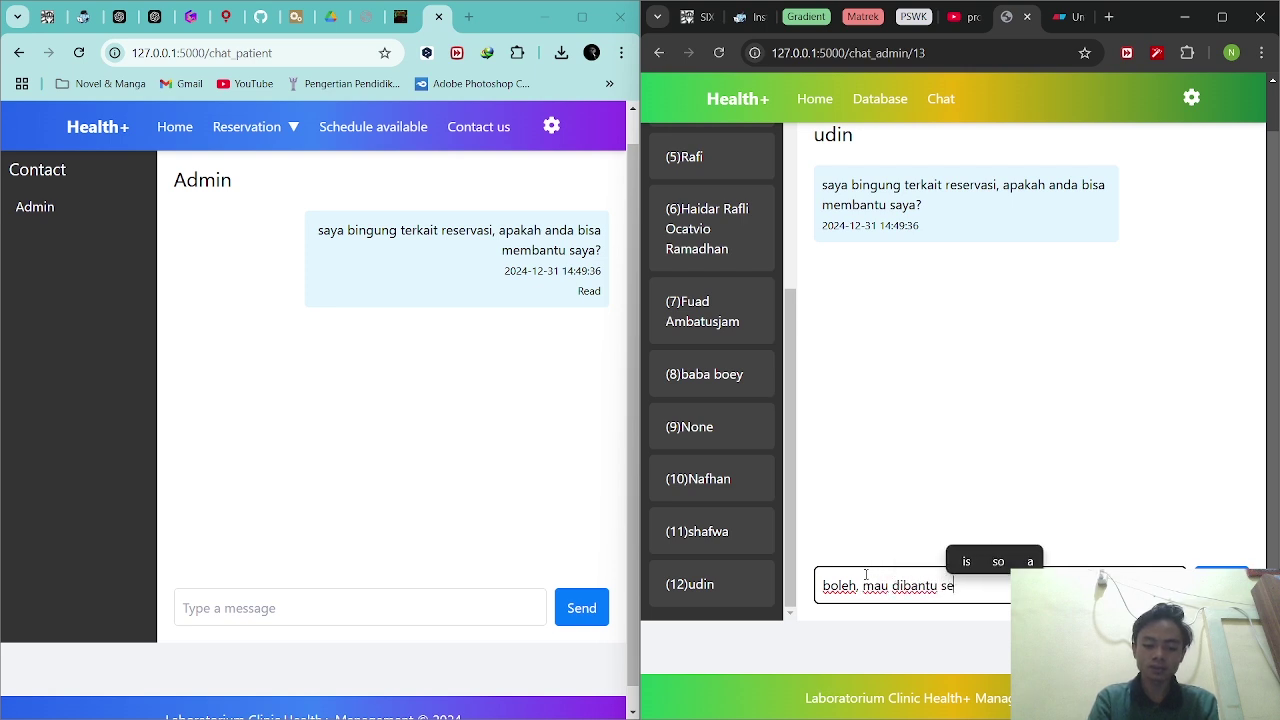
pyautogui.write('perti apa ')
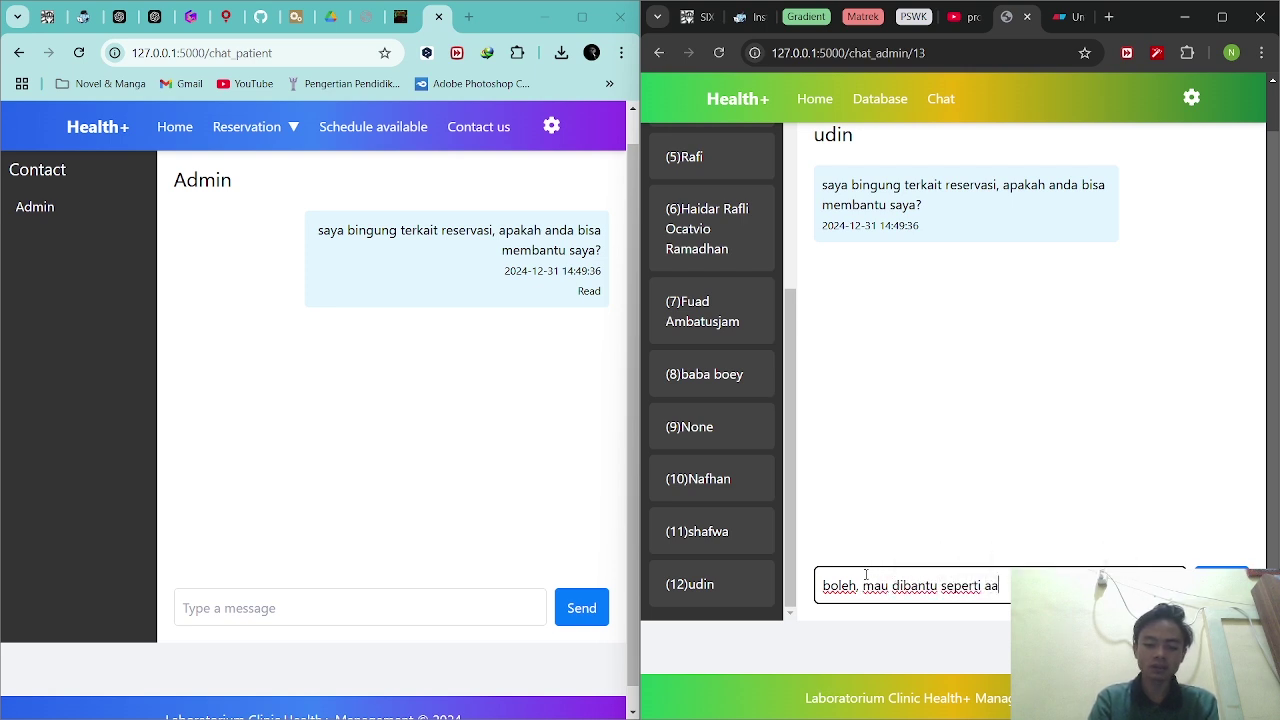
pyautogui.write('y')
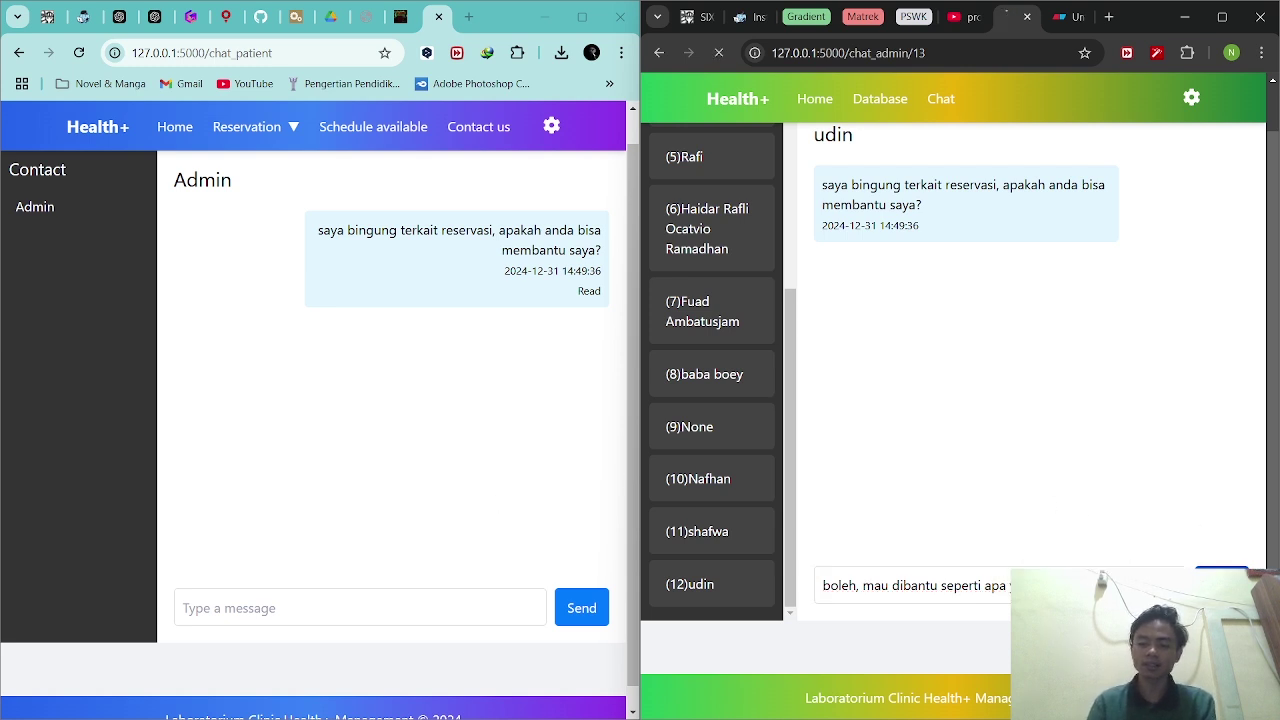
pyautogui.press('Return')
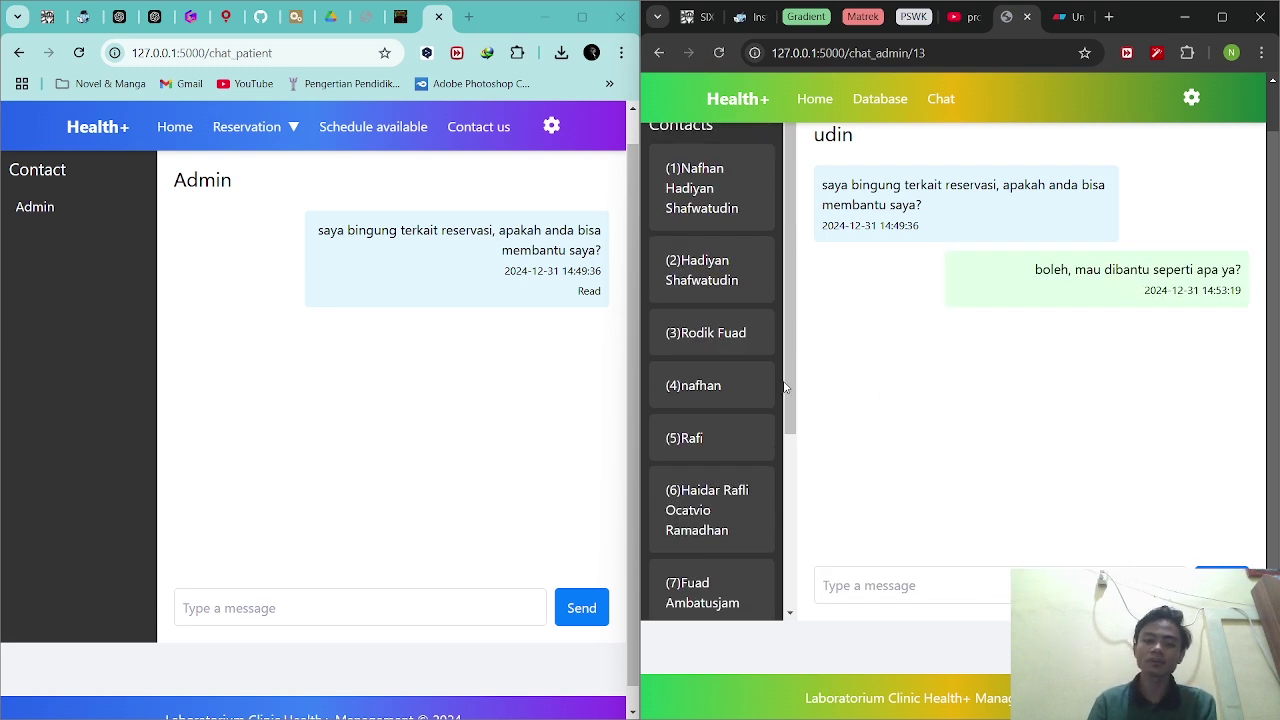
pyautogui.click(488, 377)
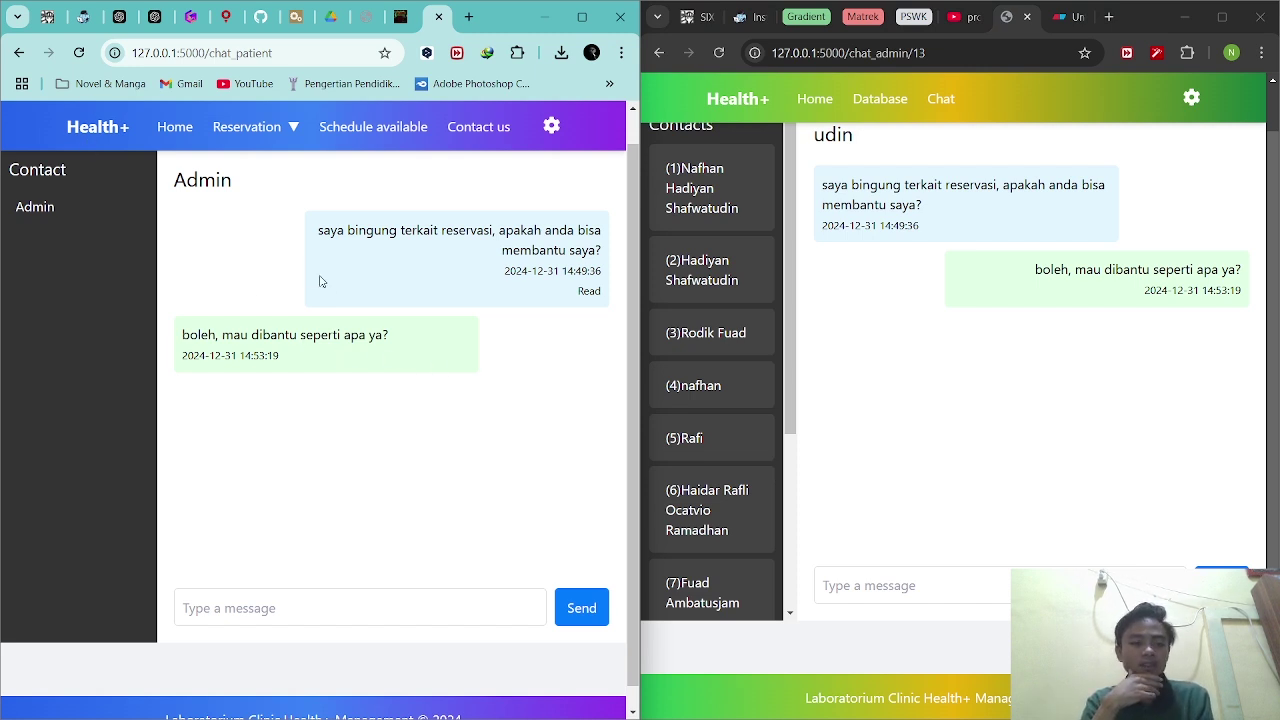
# Reload both the patient and admin chat pages to refresh the read status.
pyautogui.click(314, 608)
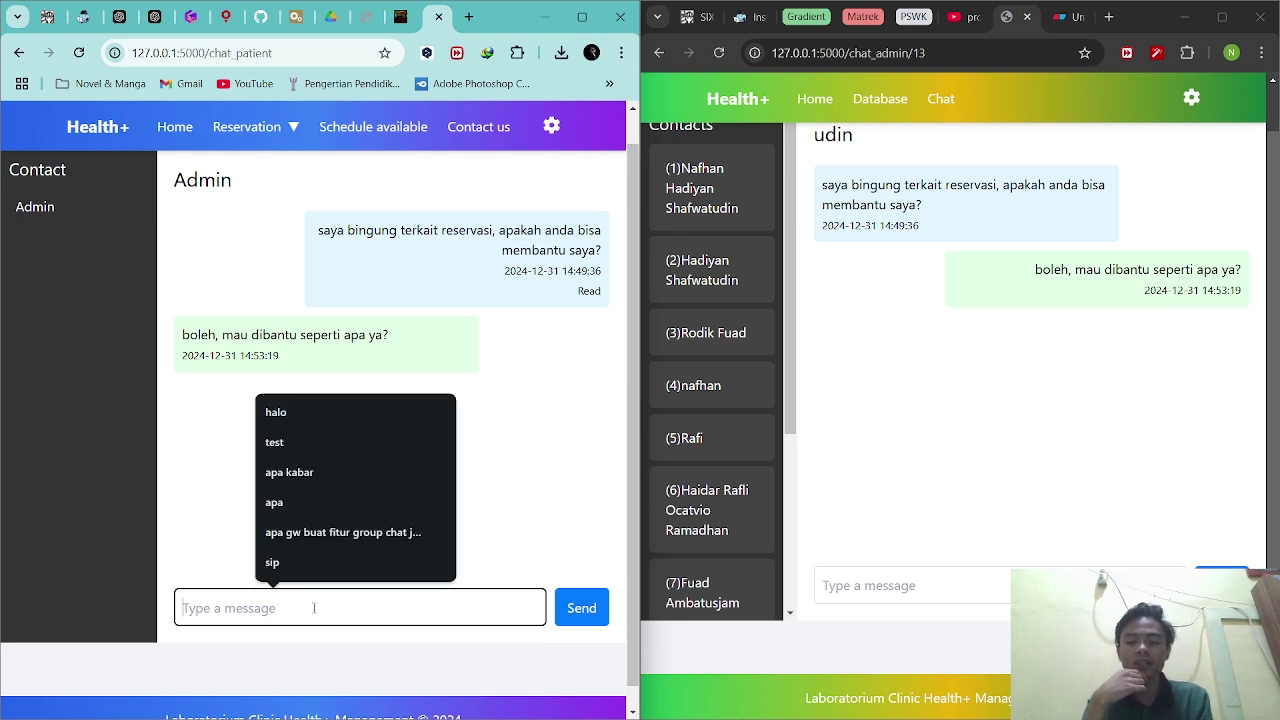
pyautogui.click(79, 53)
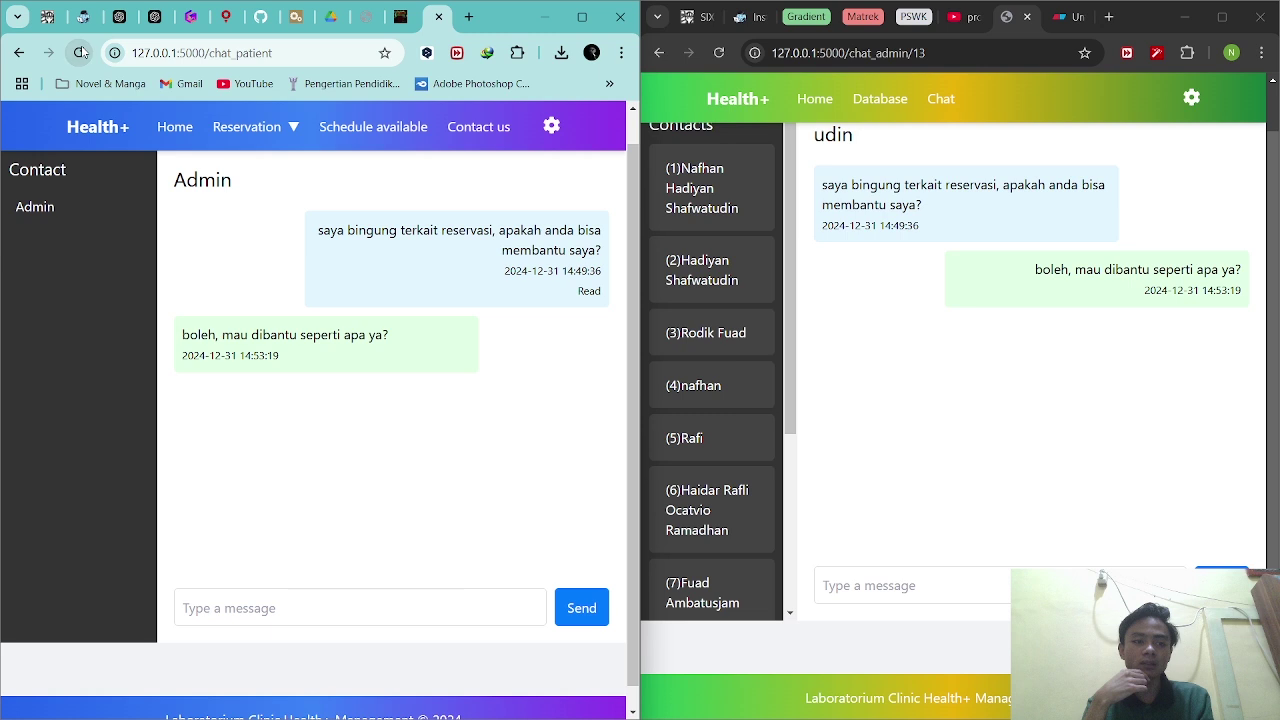
pyautogui.click(718, 53)
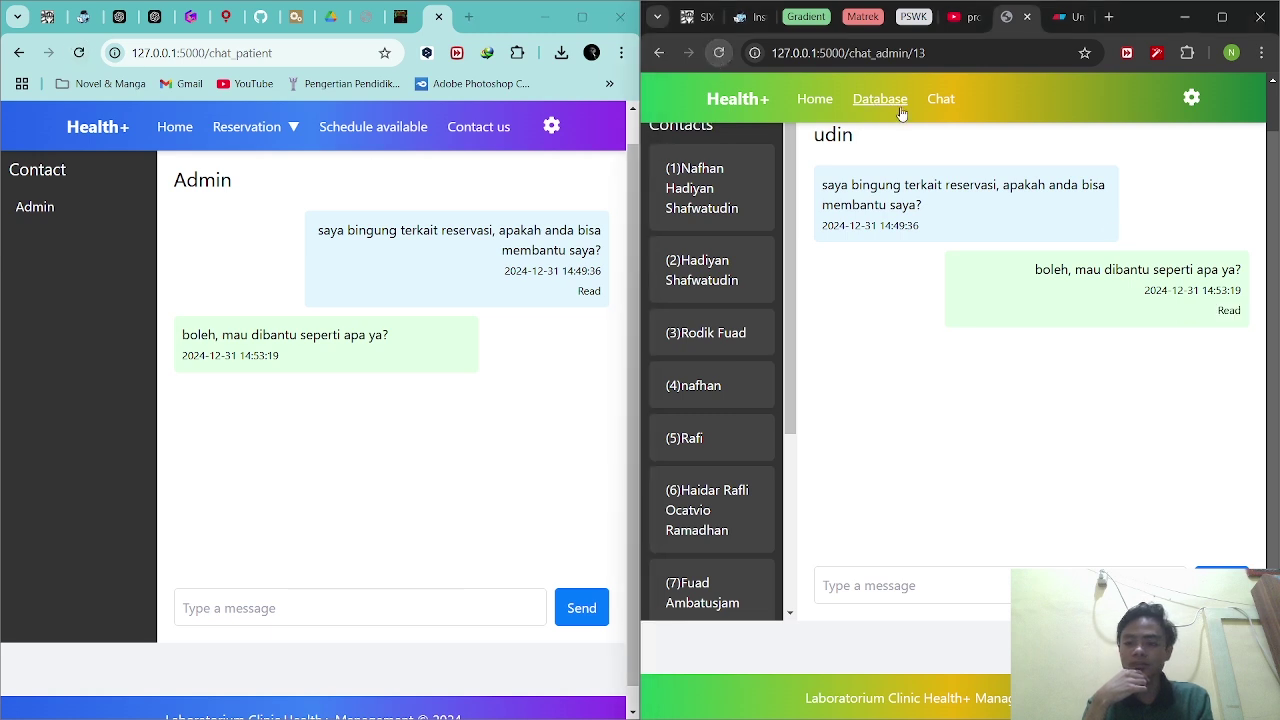
# Send the patient's question asking whether payment is offline in person or online.
pyautogui.click(382, 618)
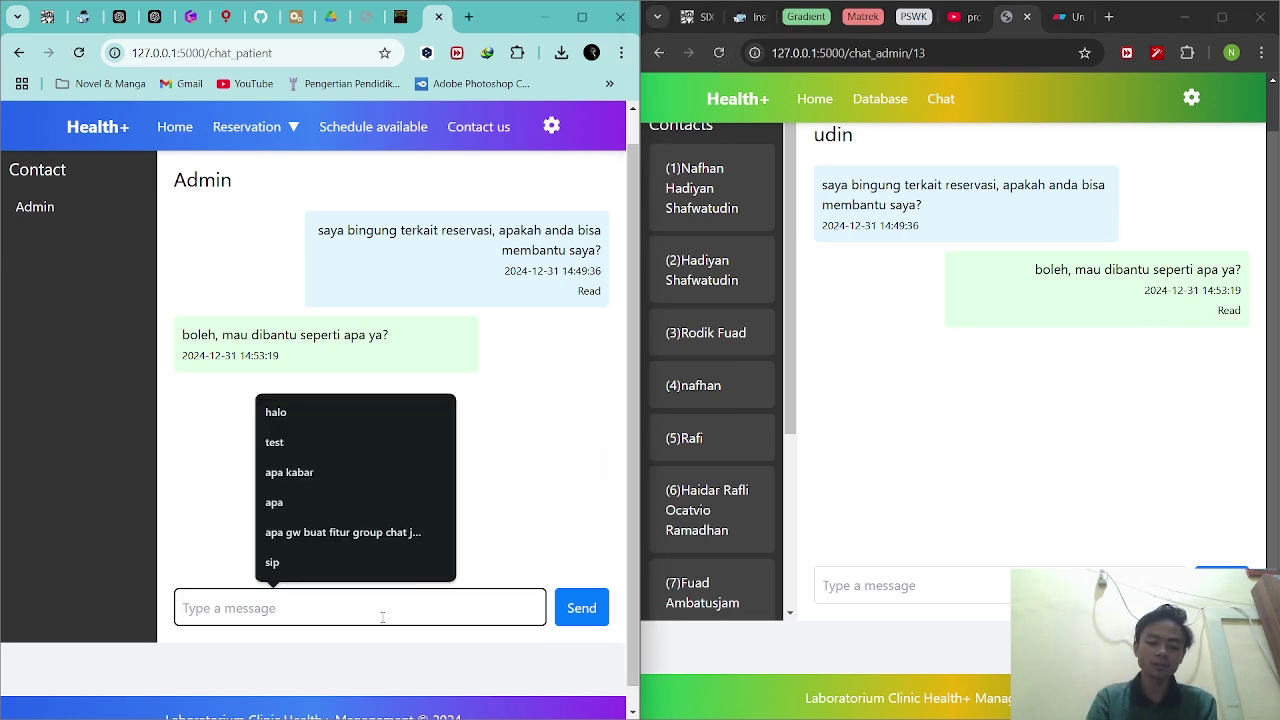
pyautogui.write('saya')
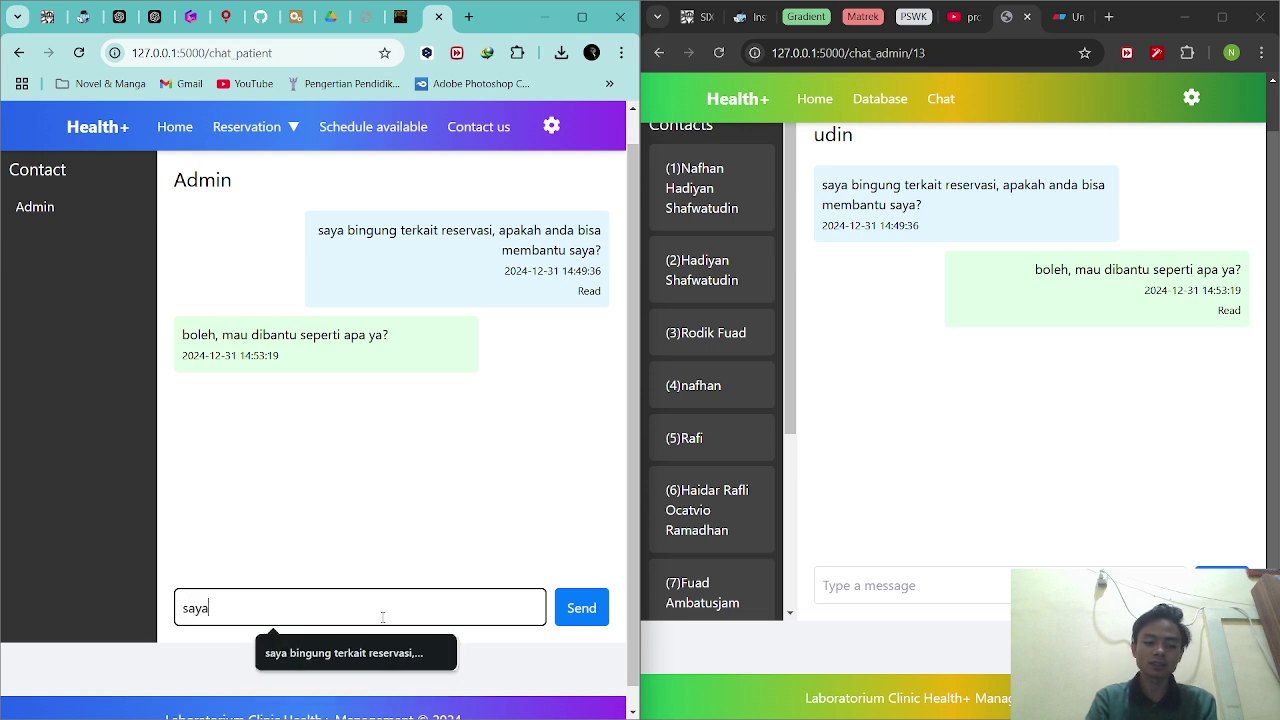
pyautogui.write(' bn=')
pyautogui.press('BackSpace')
pyautogui.press('BackSpace')
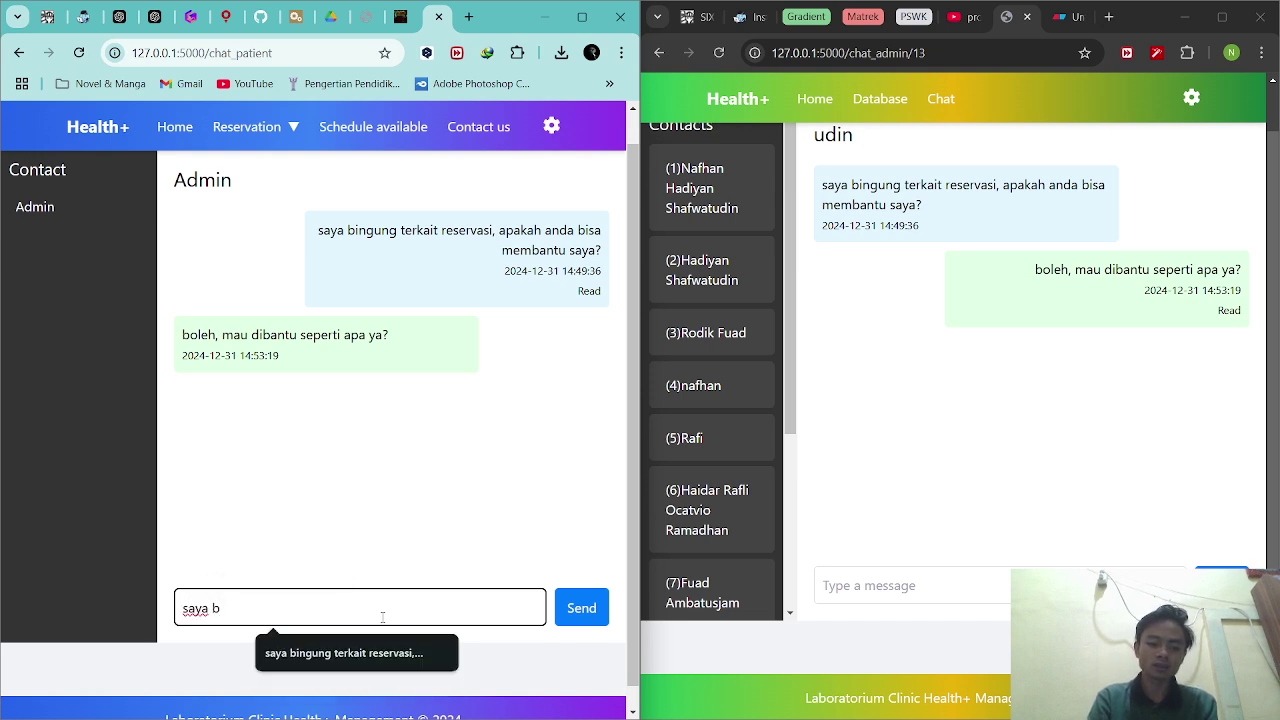
pyautogui.write('ingung ter')
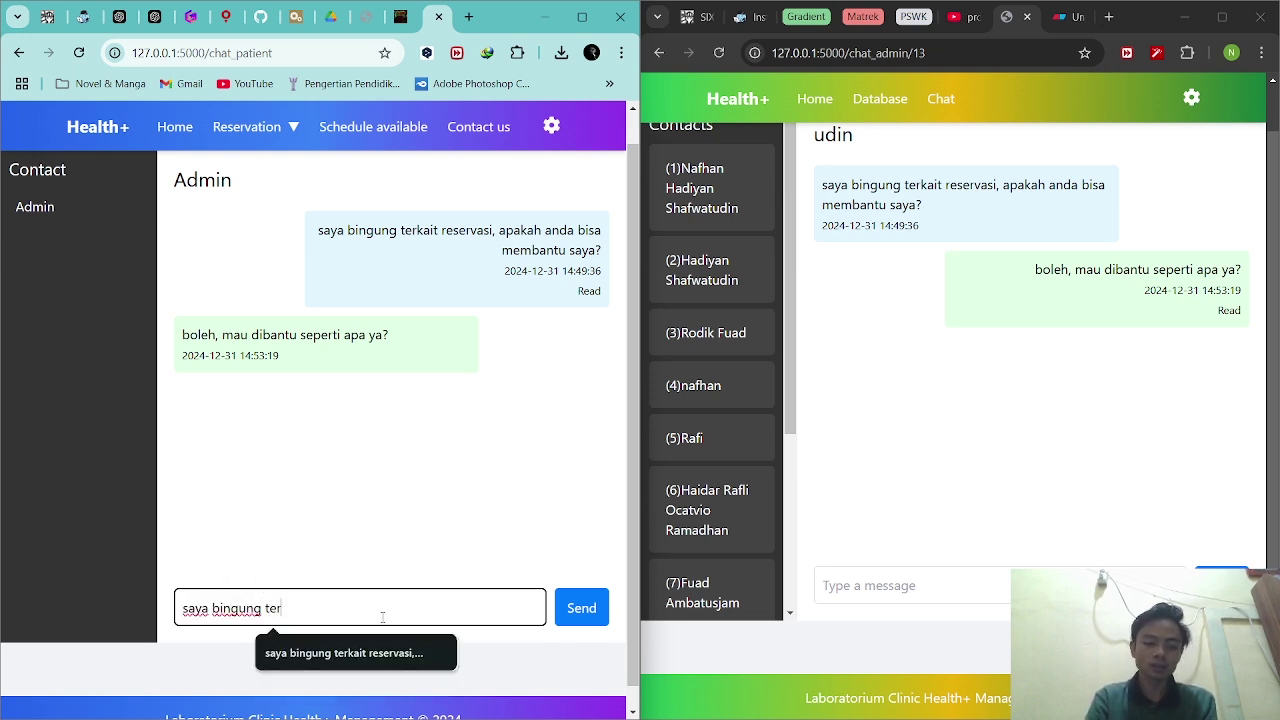
pyautogui.write('kait pembayaran')
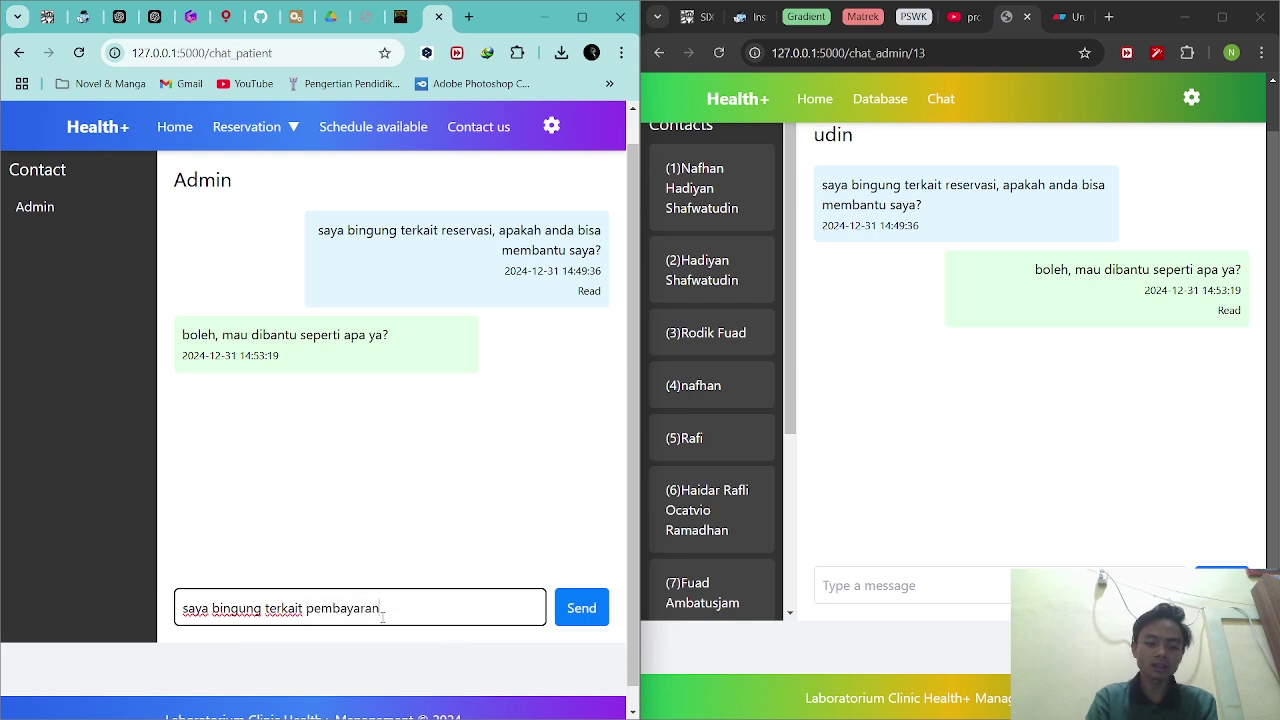
pyautogui.write('nya, apakah ')
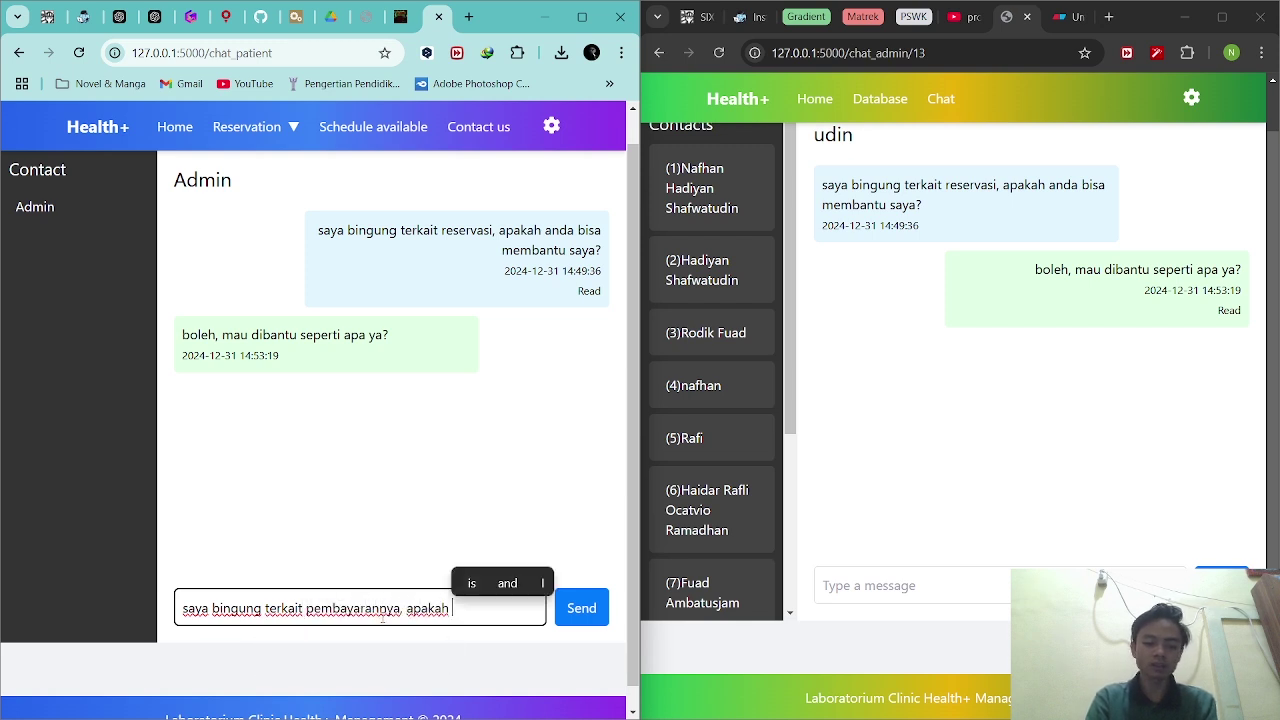
pyautogui.write('secara')
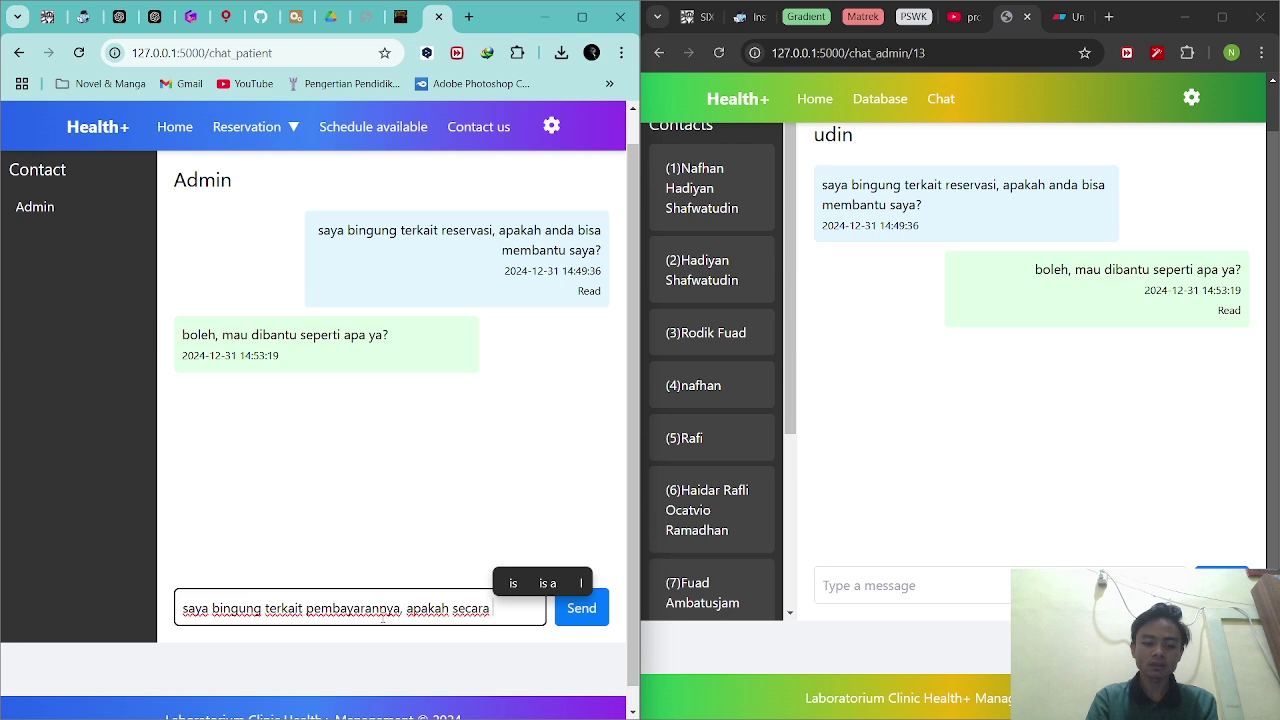
pyautogui.write(' offline langsu')
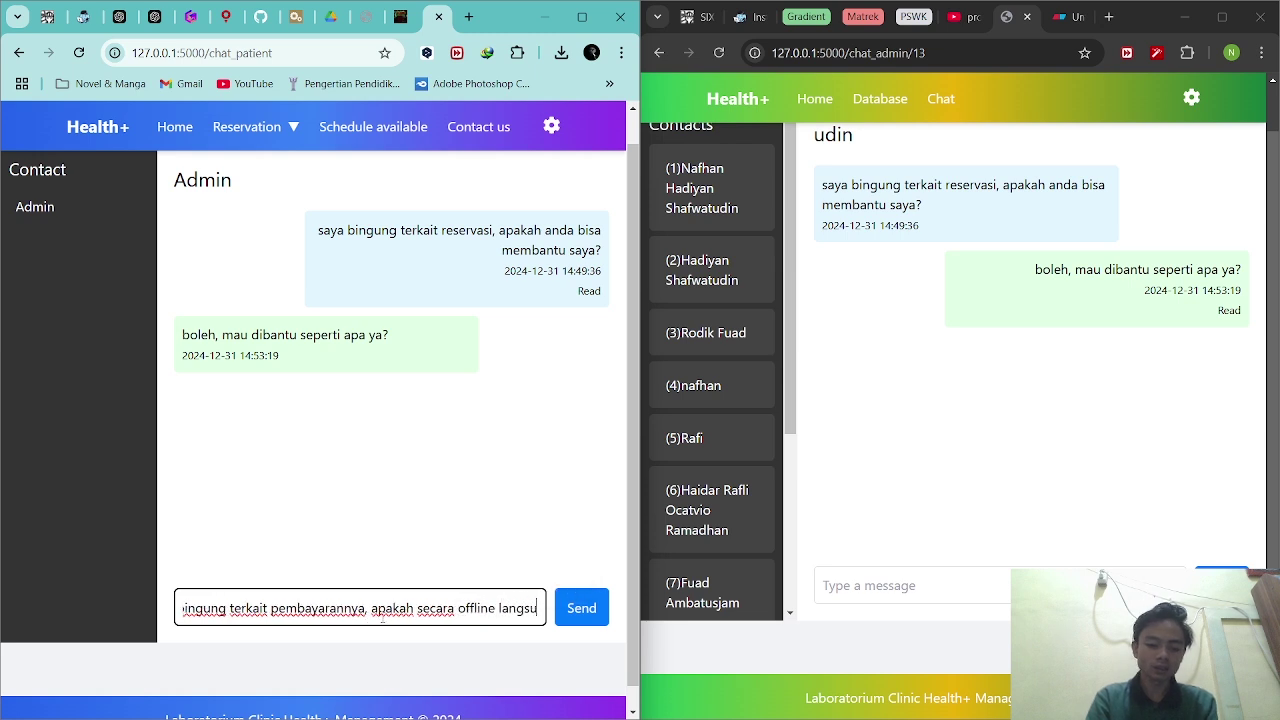
pyautogui.write('ng atau bis')
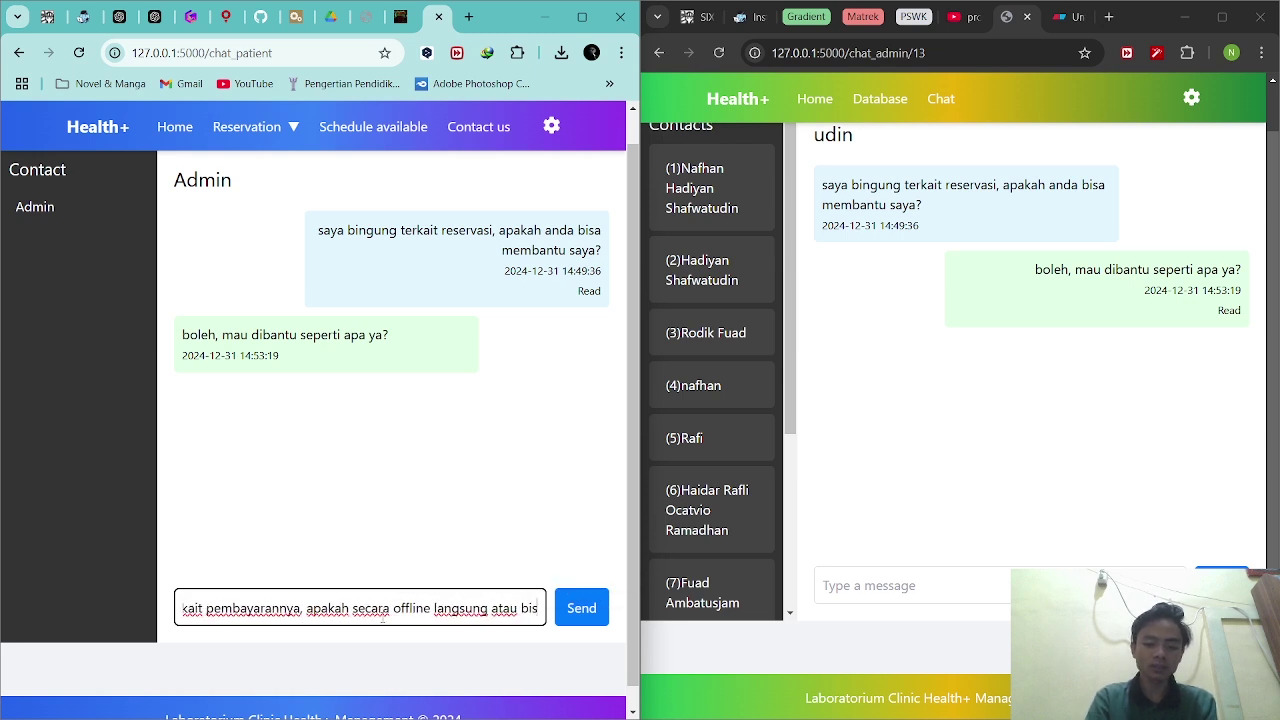
pyautogui.write('a lewat online?')
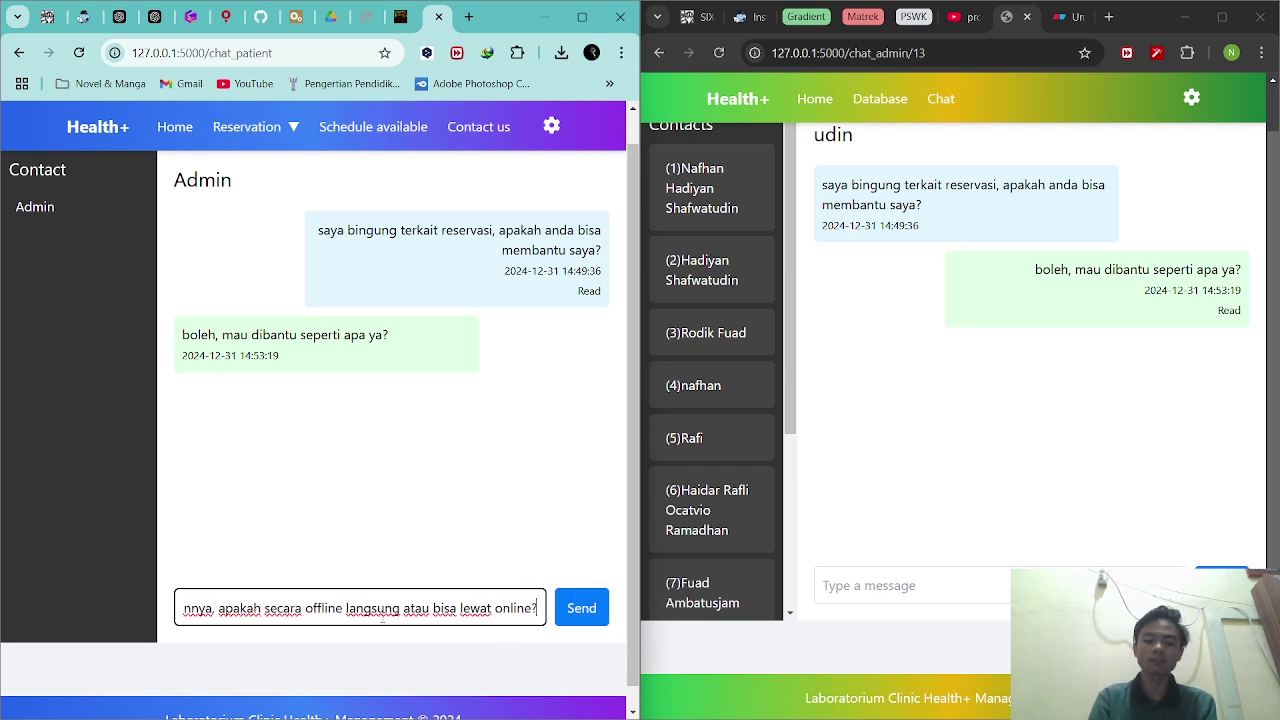
pyautogui.press('Return')
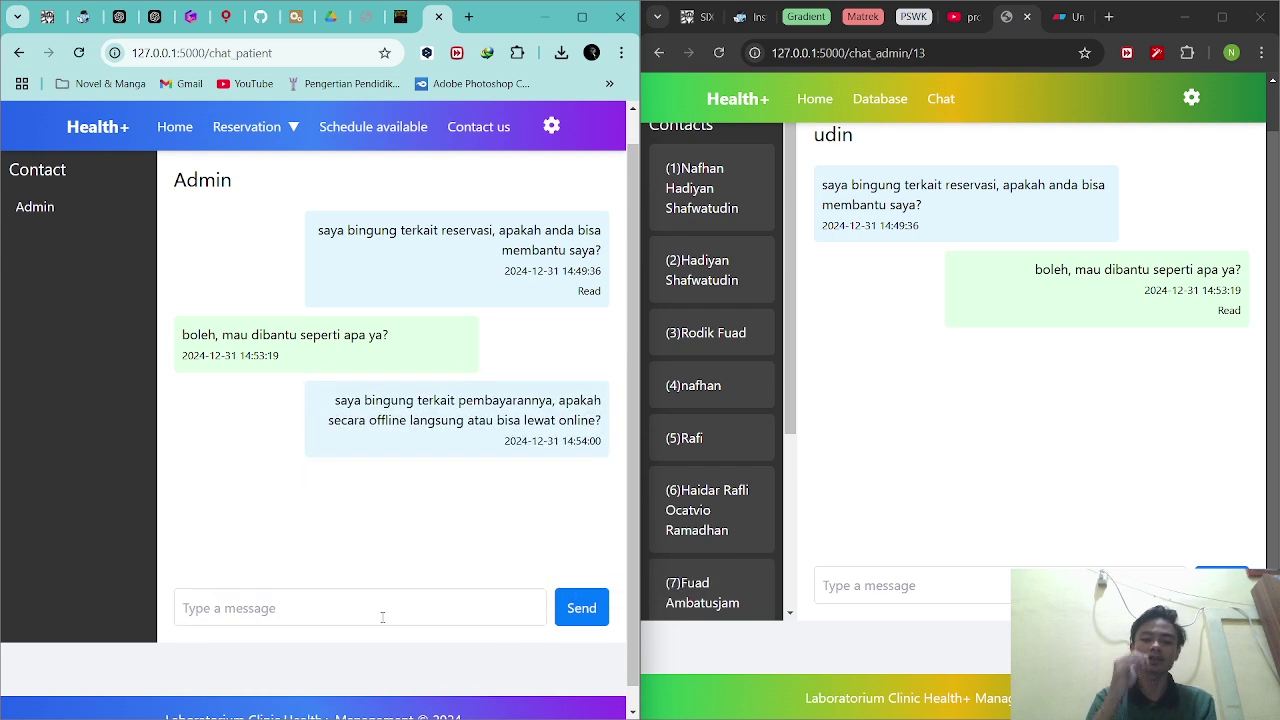
# Reload the patient chat and confirm the payment question shows Read and appears in the admin chat.
pyautogui.click(884, 396)
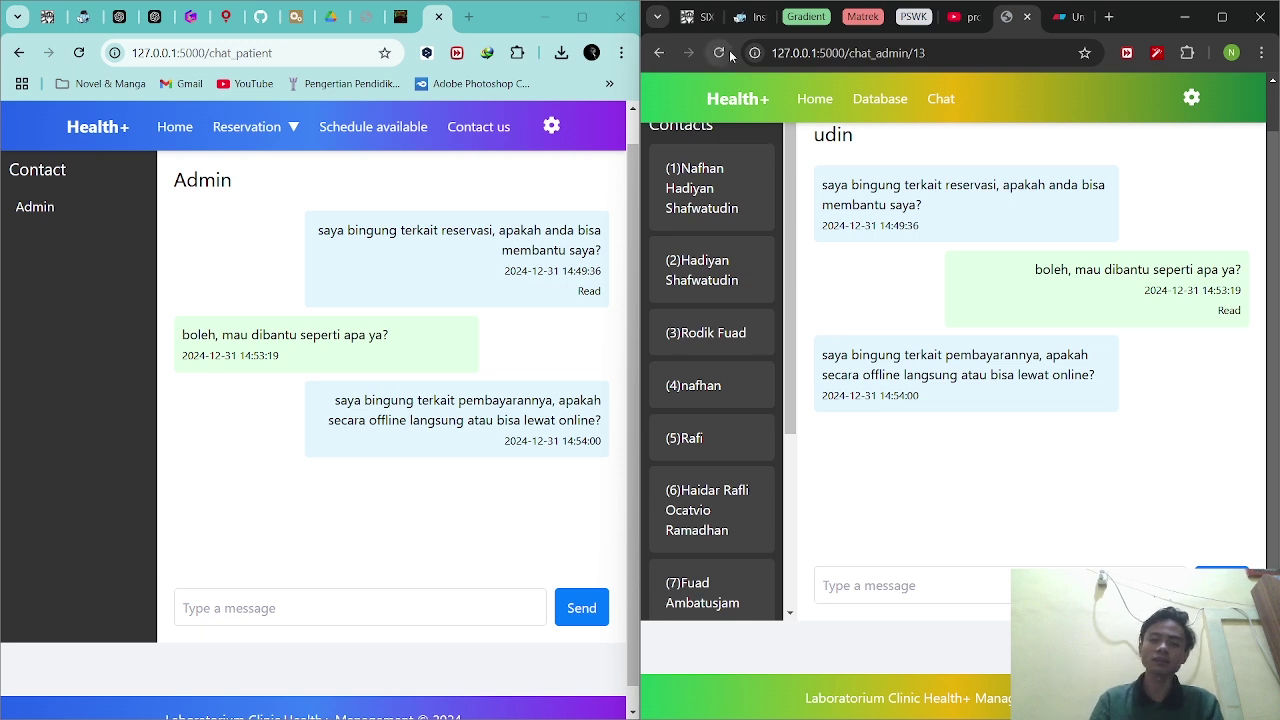
pyautogui.click(79, 52)
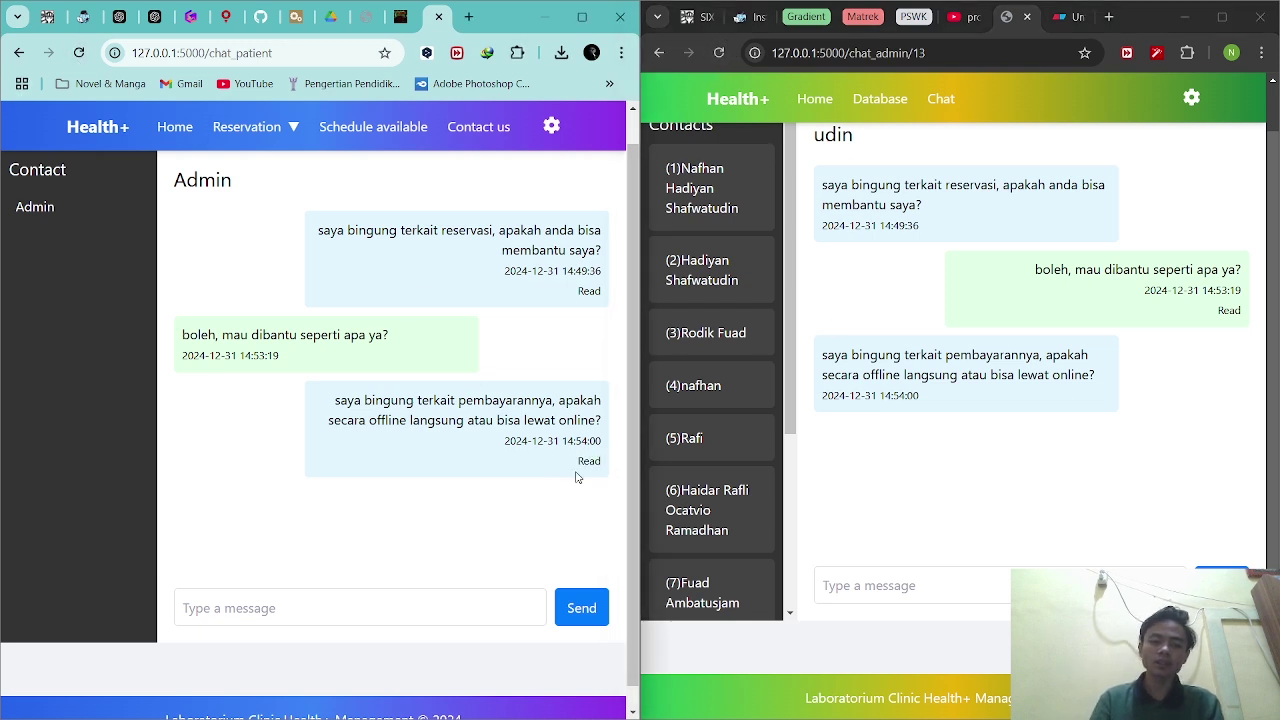
pyautogui.moveTo(577, 463); pyautogui.dragTo(608, 461)
pyautogui.click(606, 463)
pyautogui.doubleClick(925, 375)
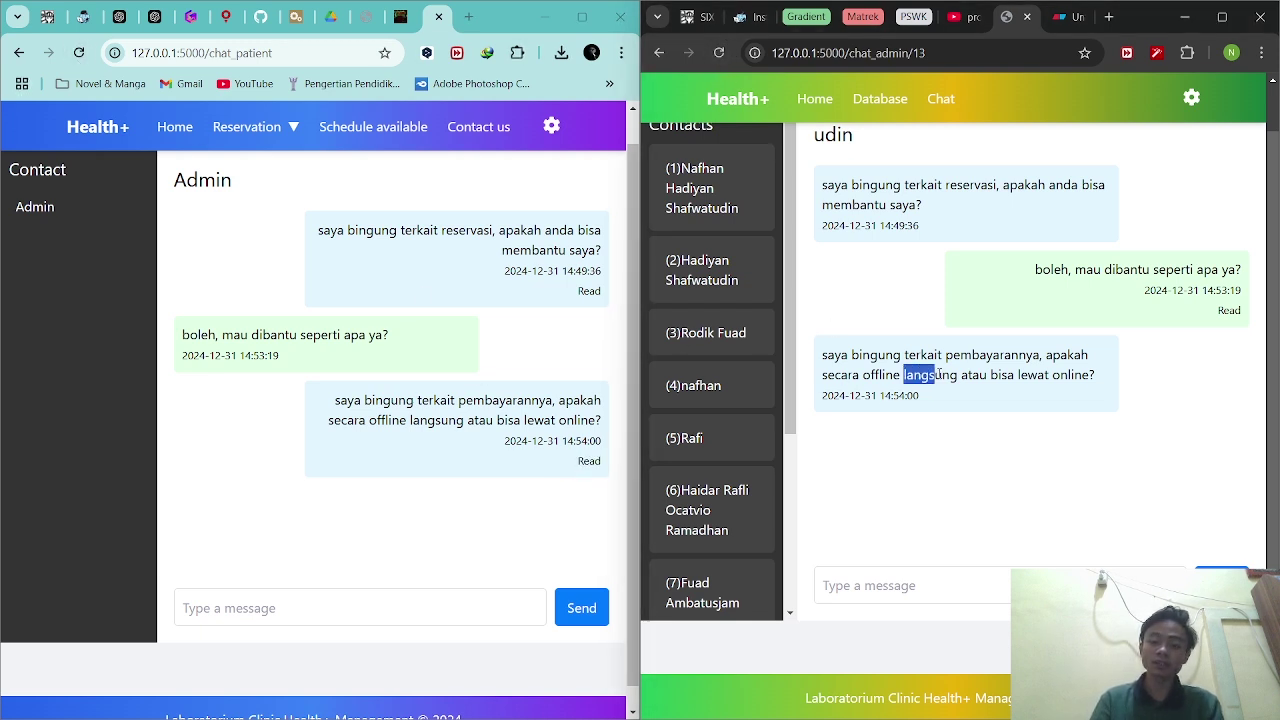
pyautogui.click(977, 393)
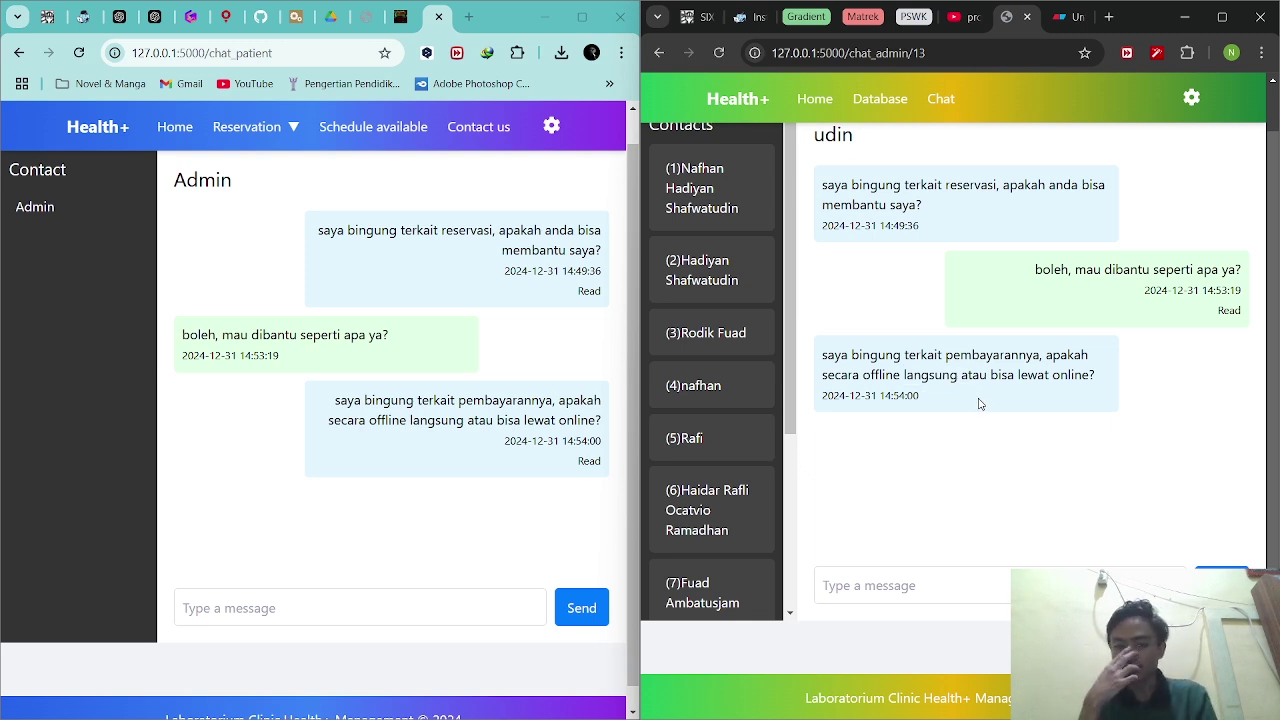
pyautogui.scroll(-3, 737, 412)
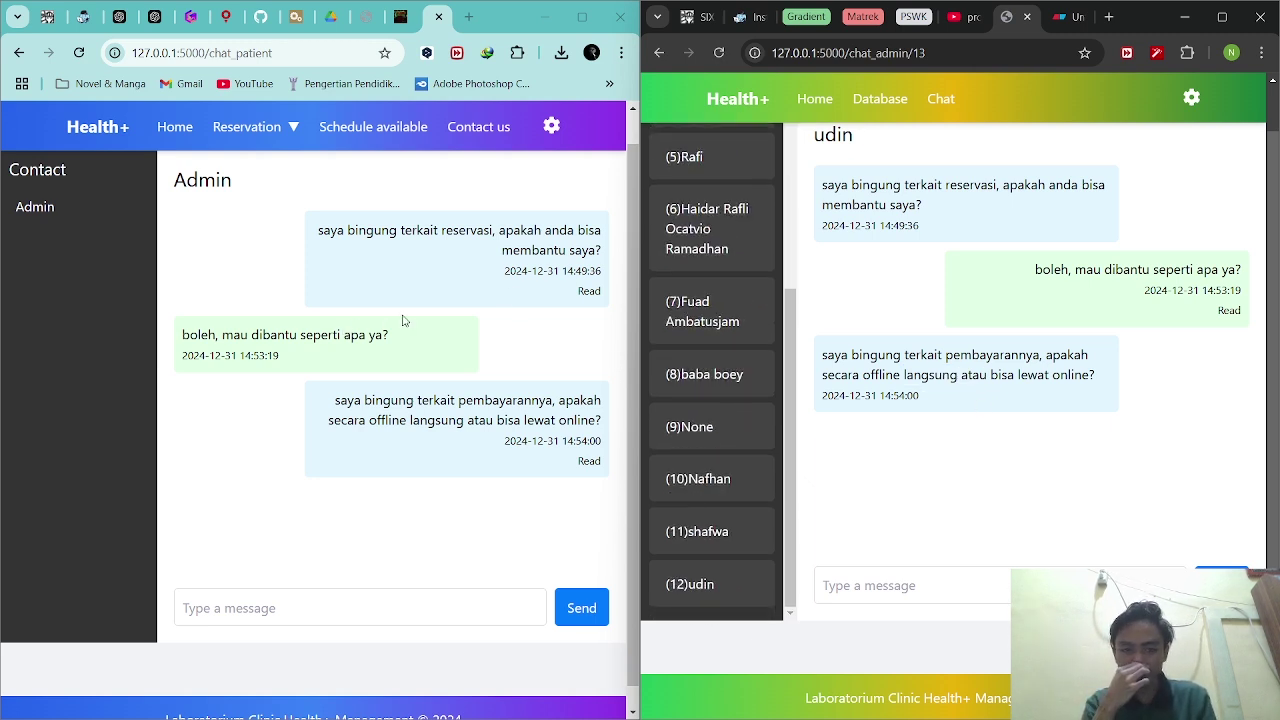
pyautogui.scroll(3, 671, 288)
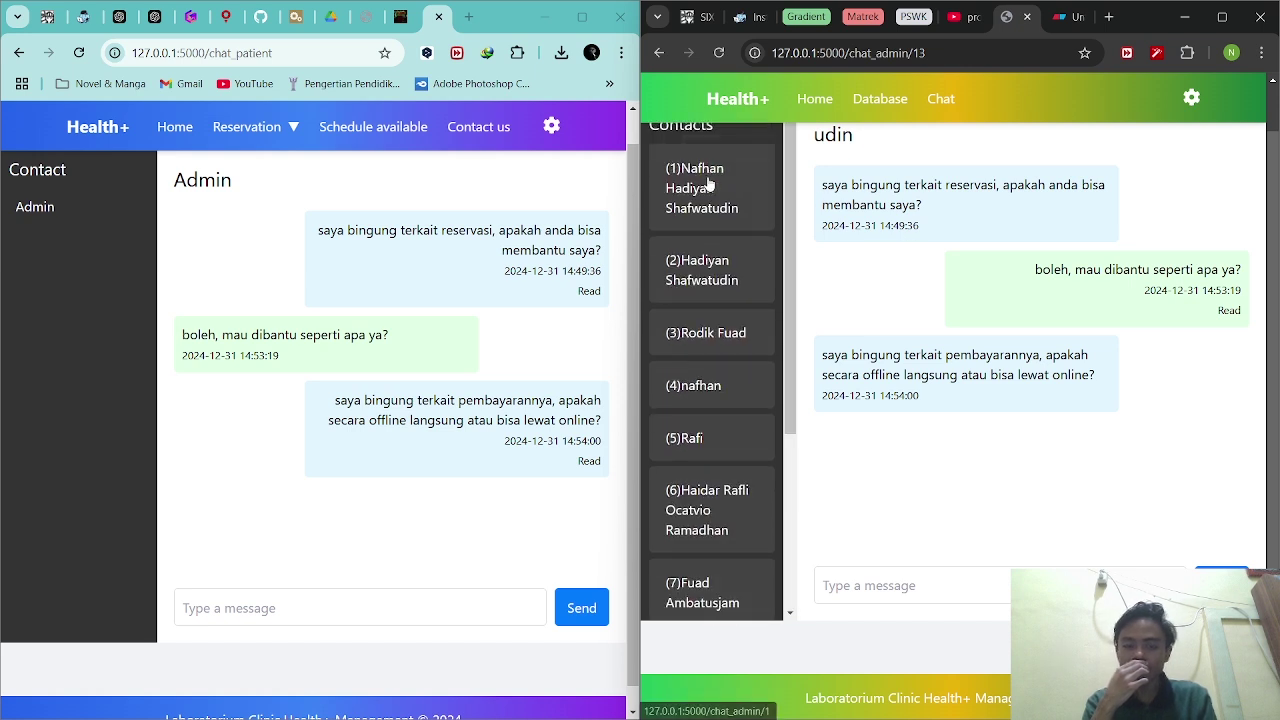
pyautogui.click(335, 607)
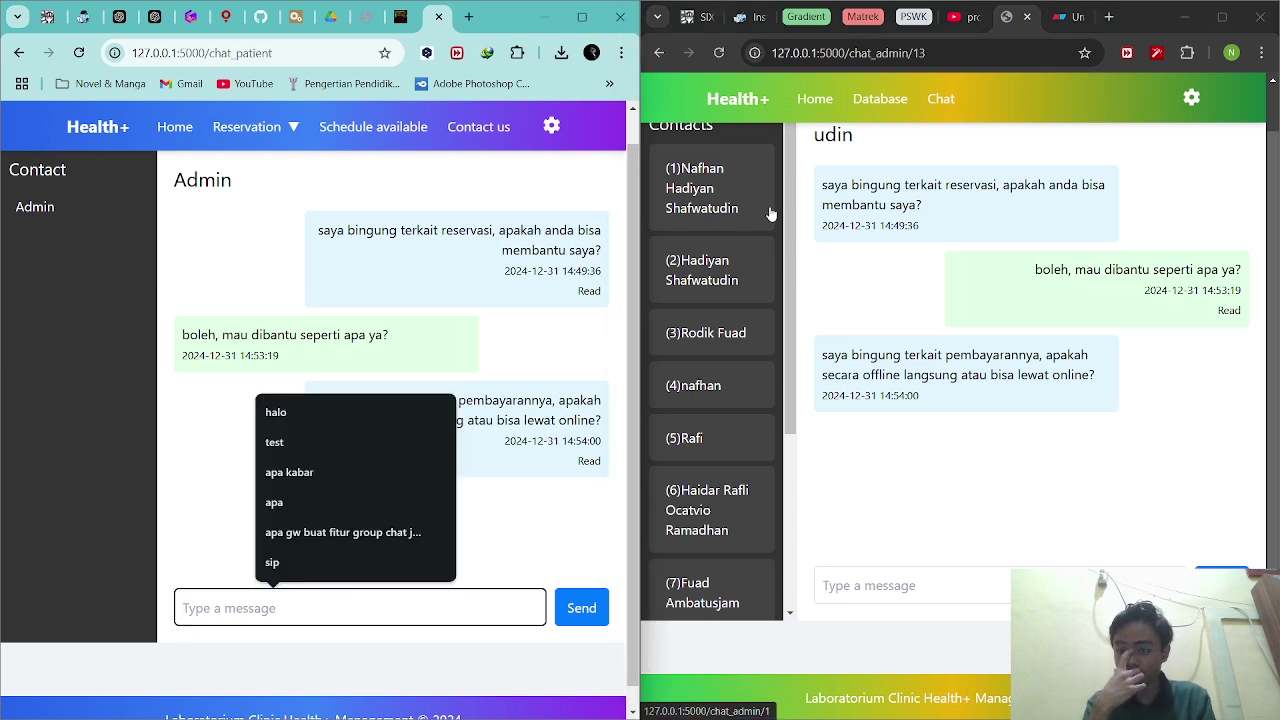
pyautogui.click(889, 222)
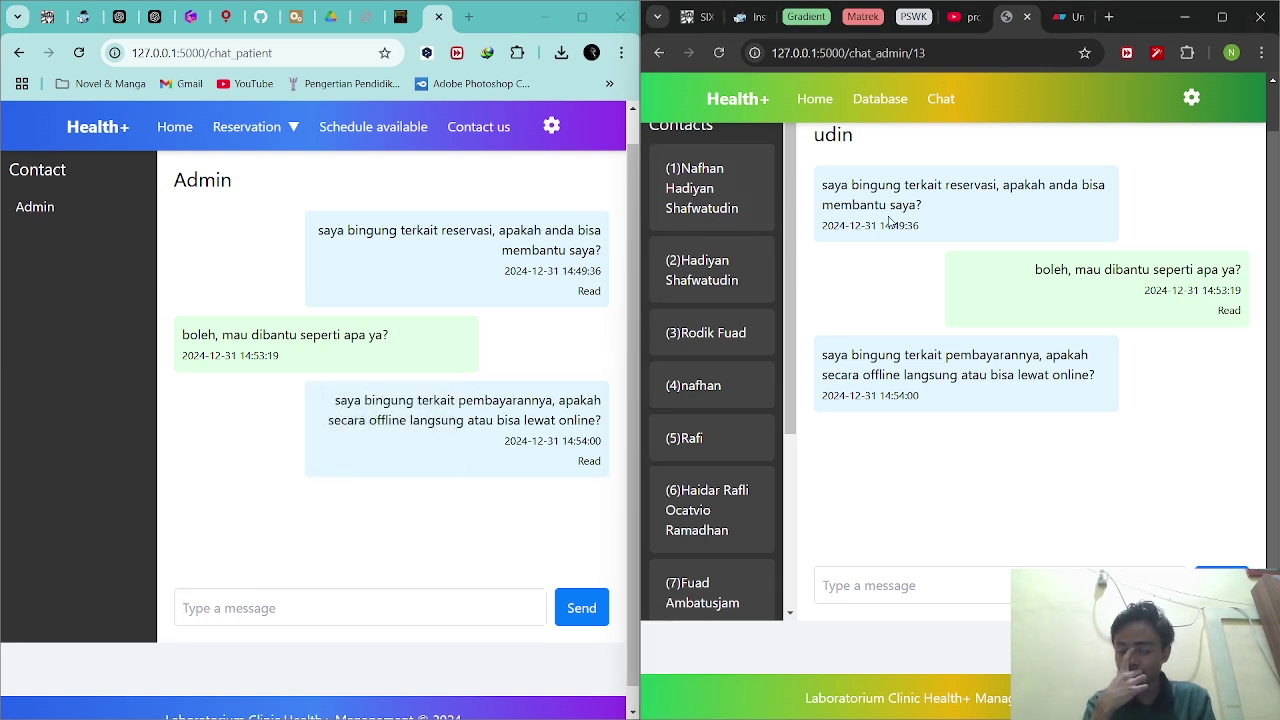
pyautogui.click(722, 213)
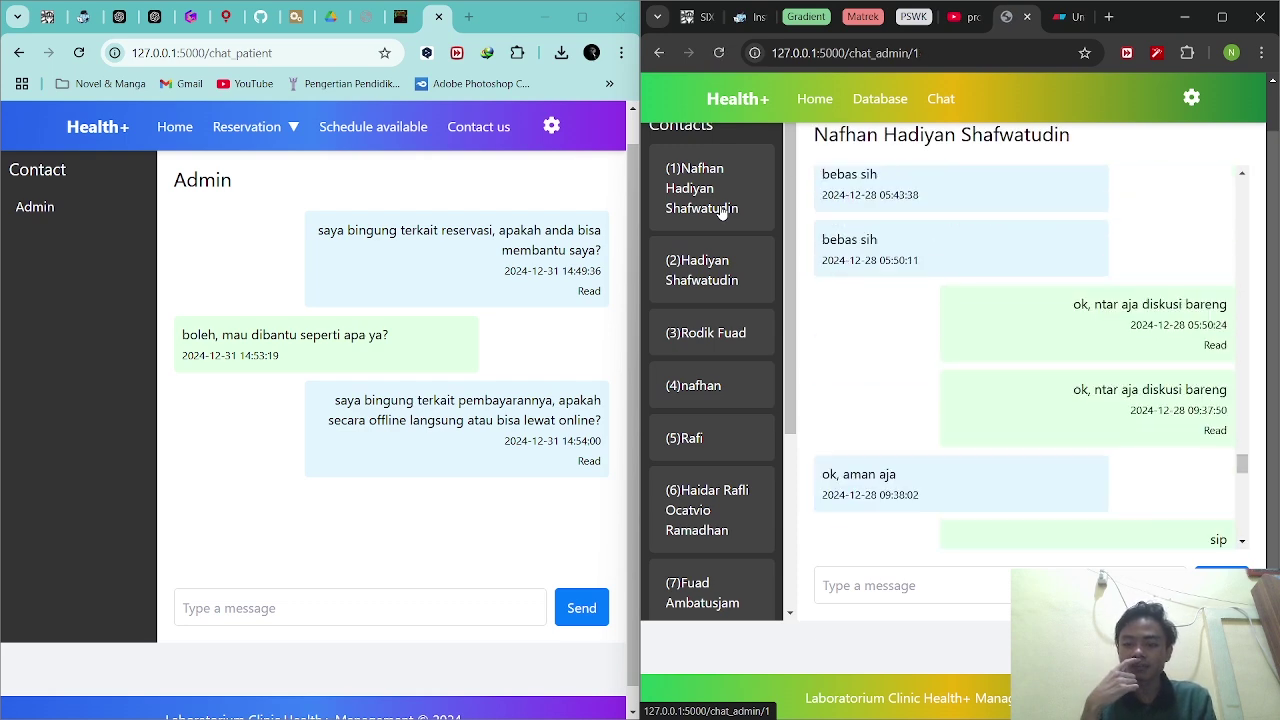
pyautogui.scroll(15, 1118, 379)
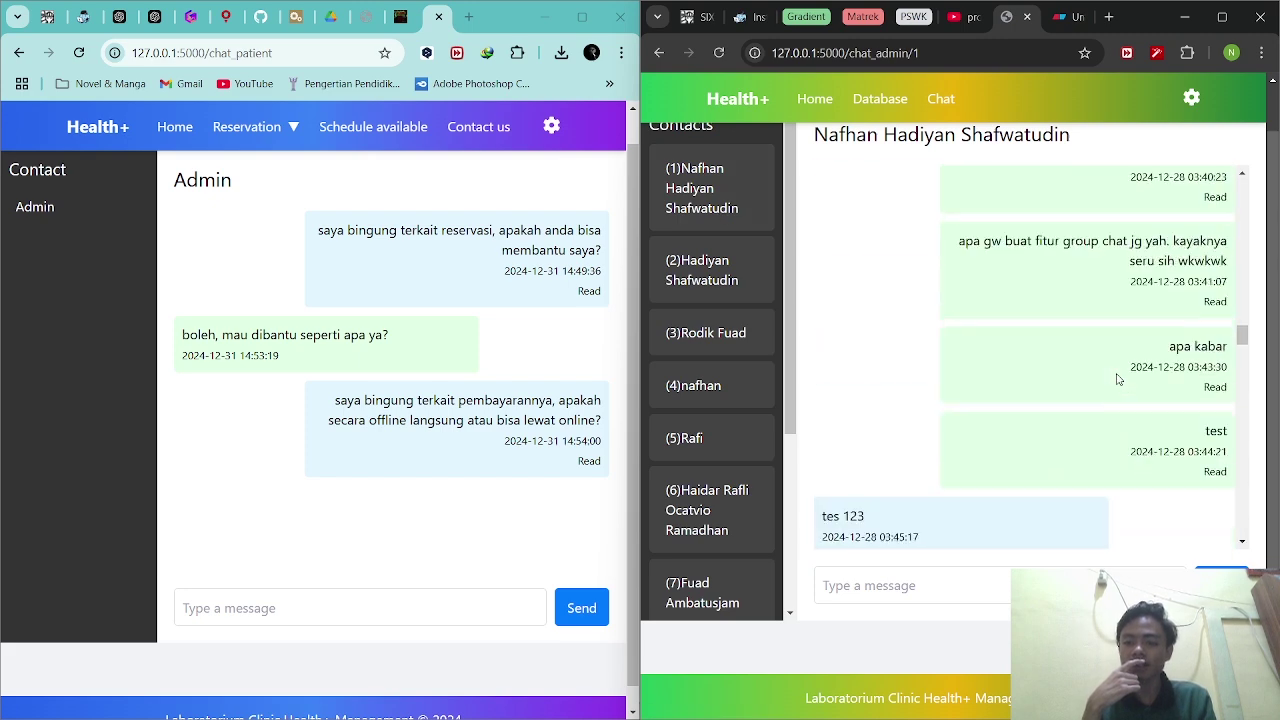
pyautogui.scroll(-15, 1118, 379)
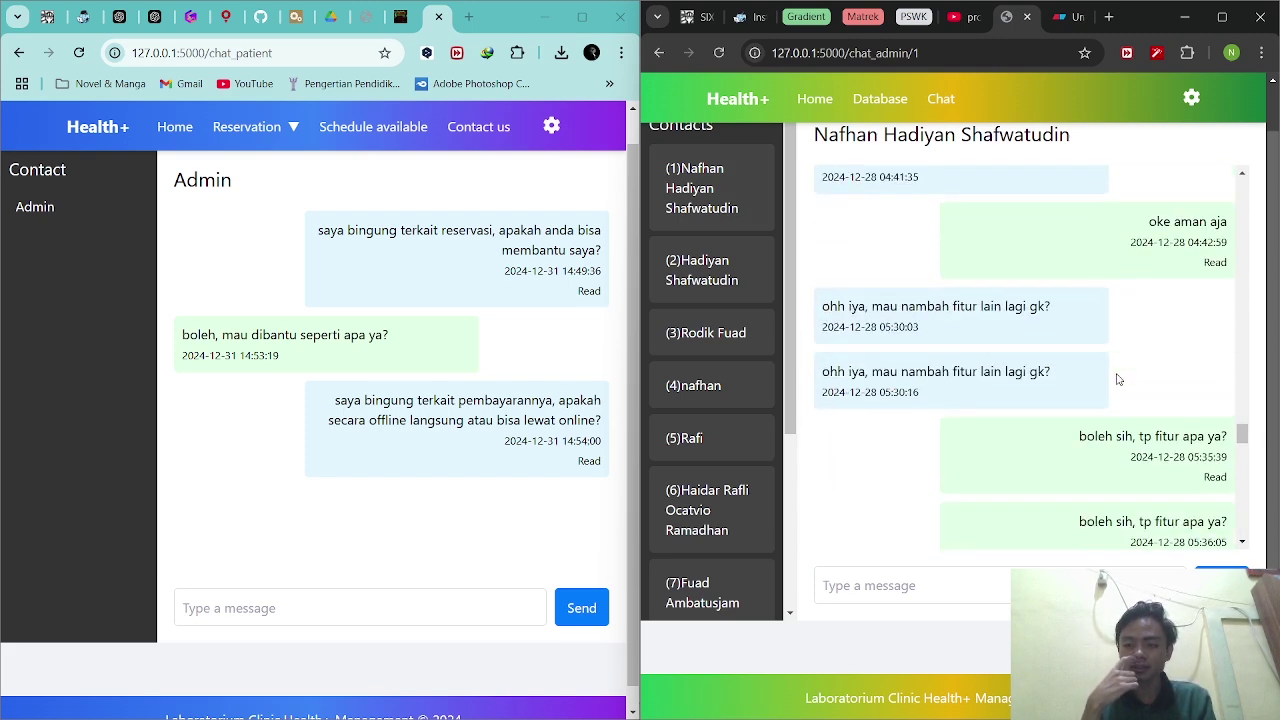
pyautogui.click(718, 53)
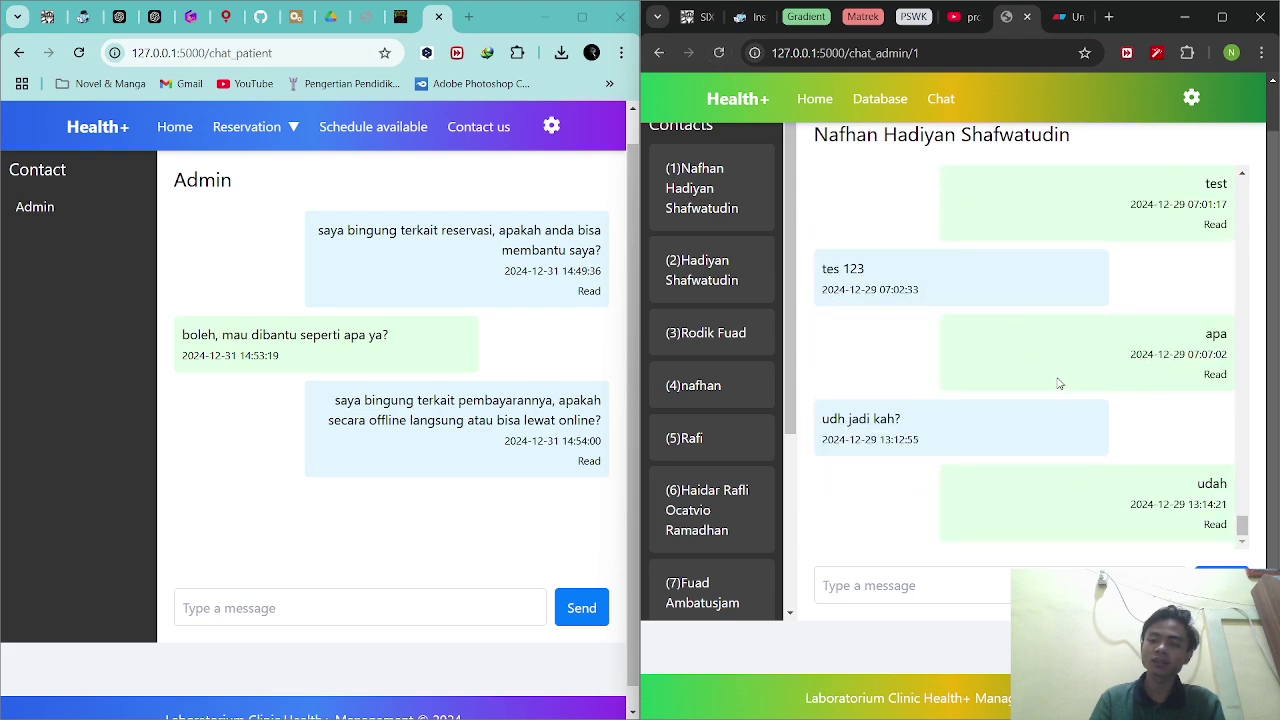
pyautogui.scroll(5, 1060, 383)
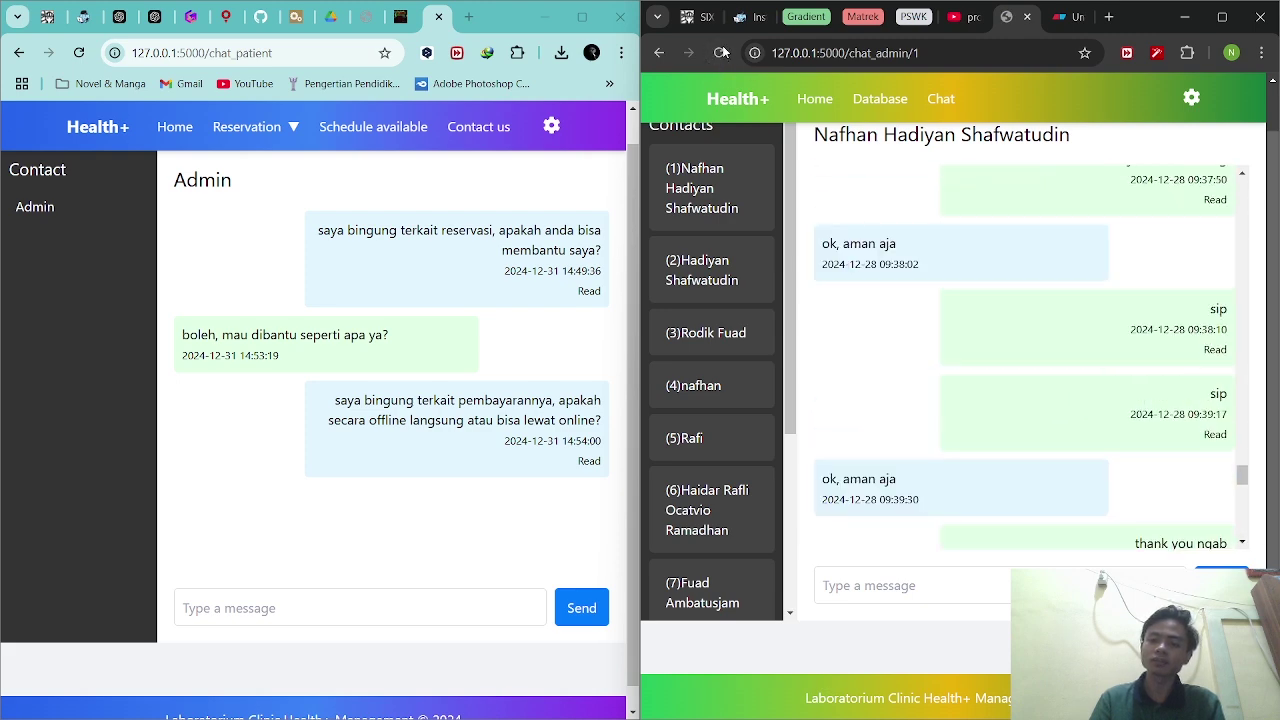
pyautogui.click(720, 53)
pyautogui.scroll(-1, 751, 403)
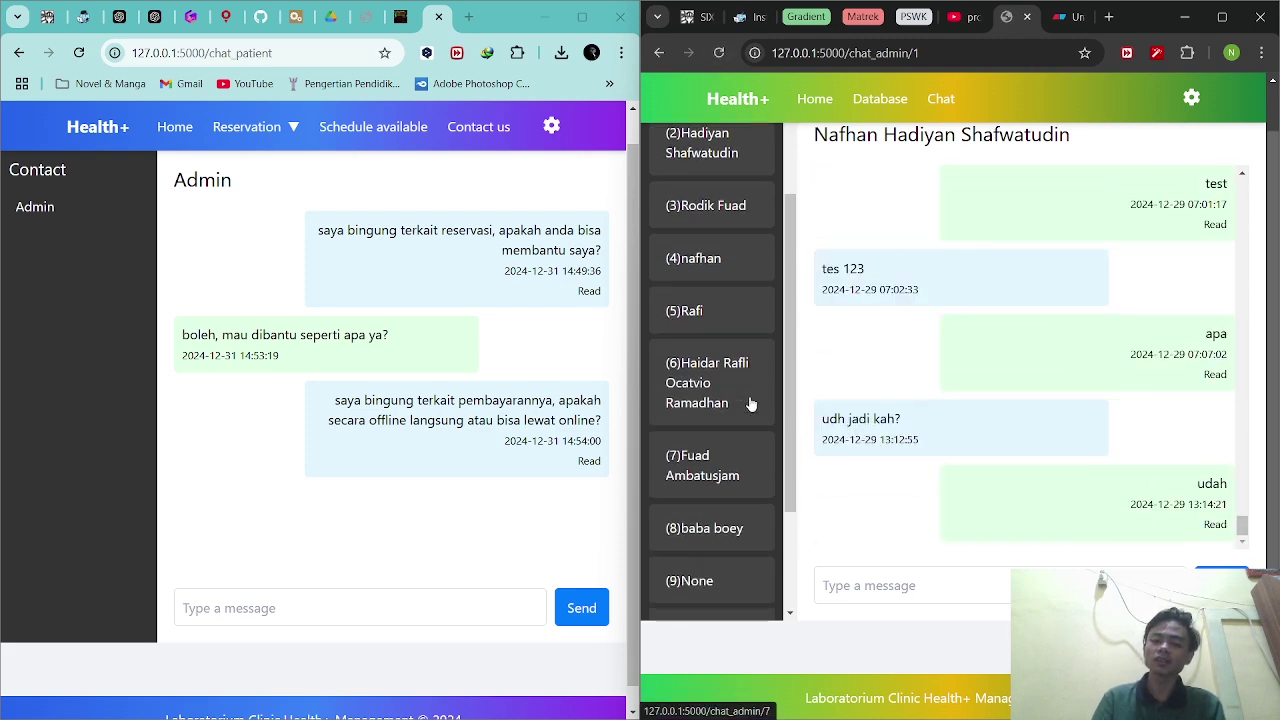
pyautogui.scroll(-2, 751, 403)
pyautogui.click(742, 592)
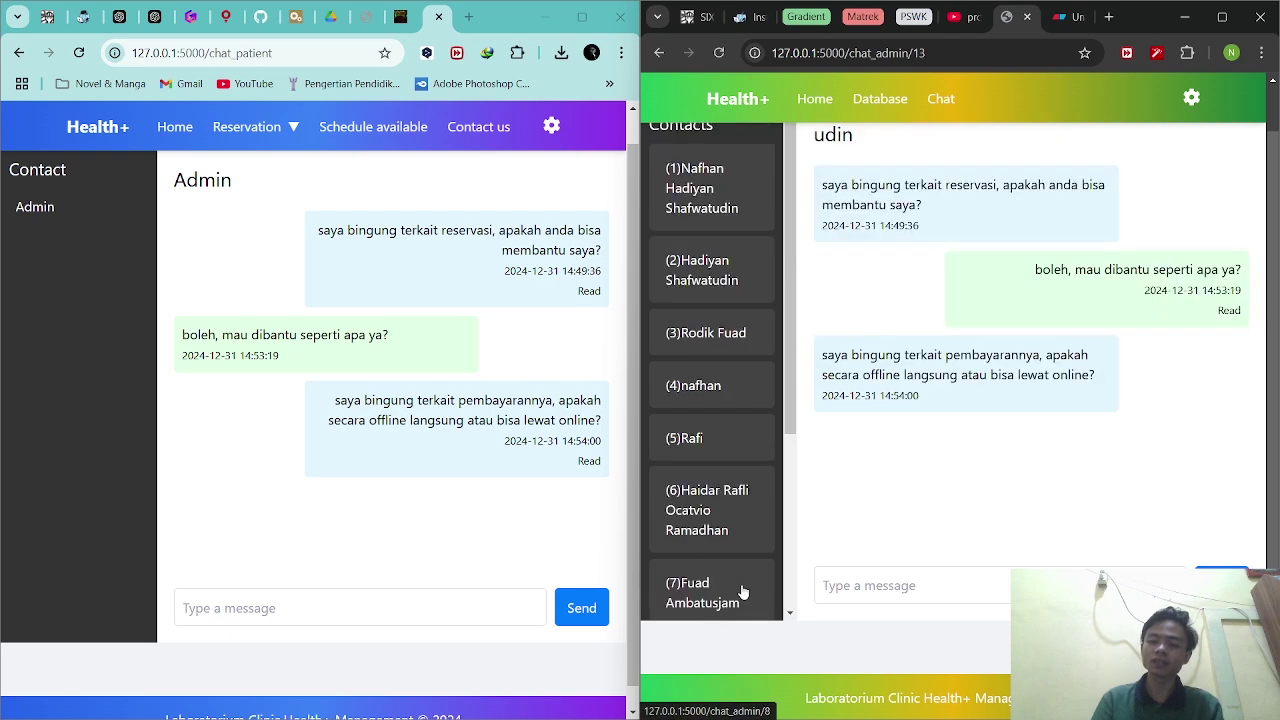
pyautogui.scroll(-3, 740, 590)
pyautogui.scroll(3, 722, 350)
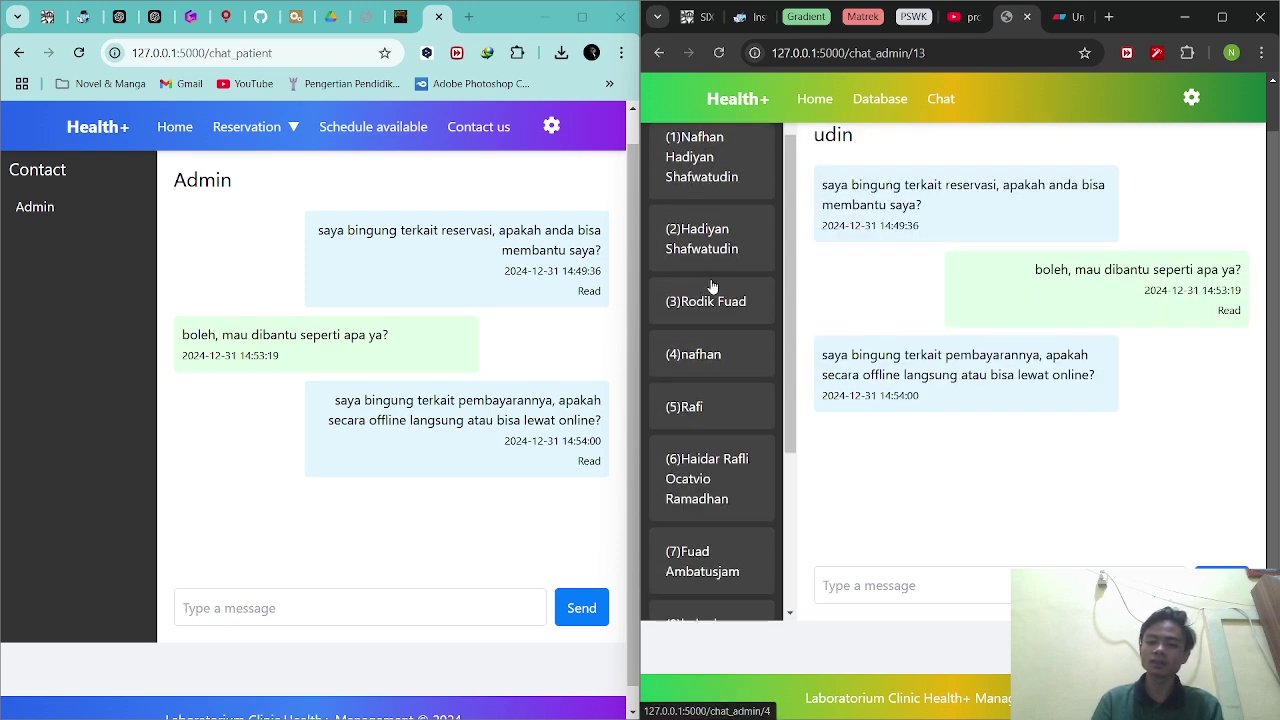
pyautogui.click(700, 160)
pyautogui.scroll(-1, 745, 512)
pyautogui.scroll(-2, 745, 512)
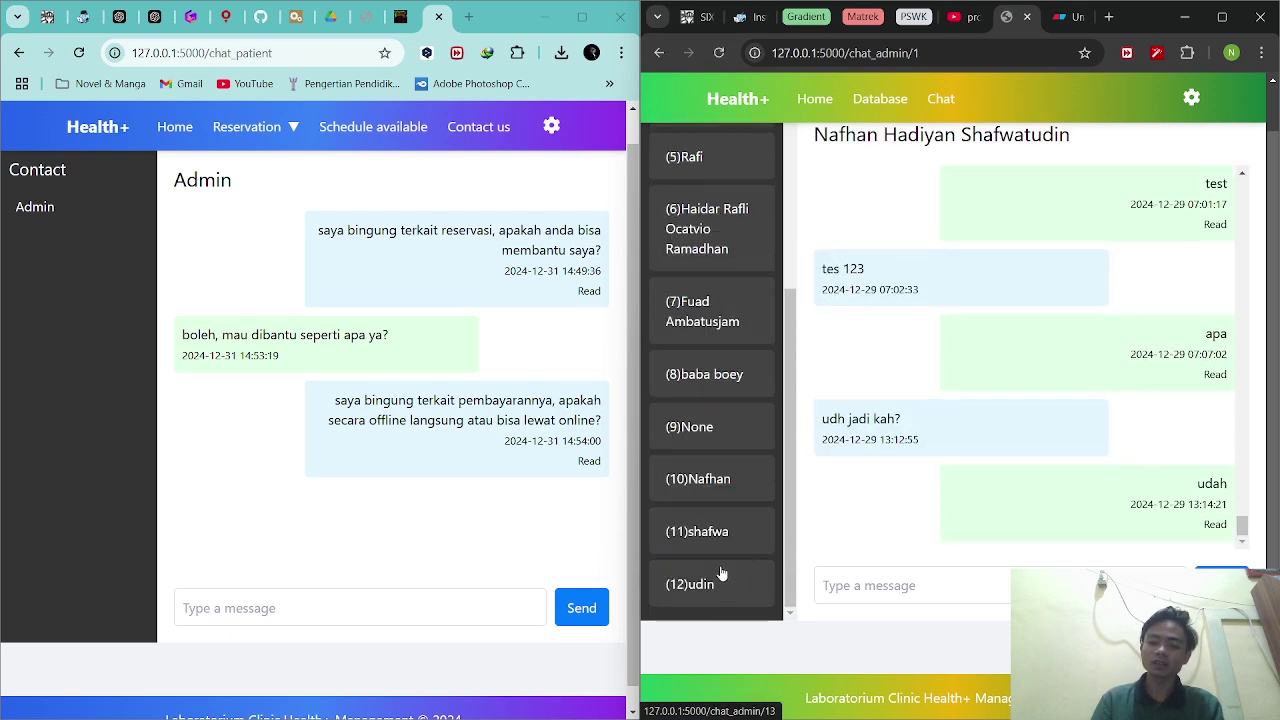
pyautogui.click(718, 572)
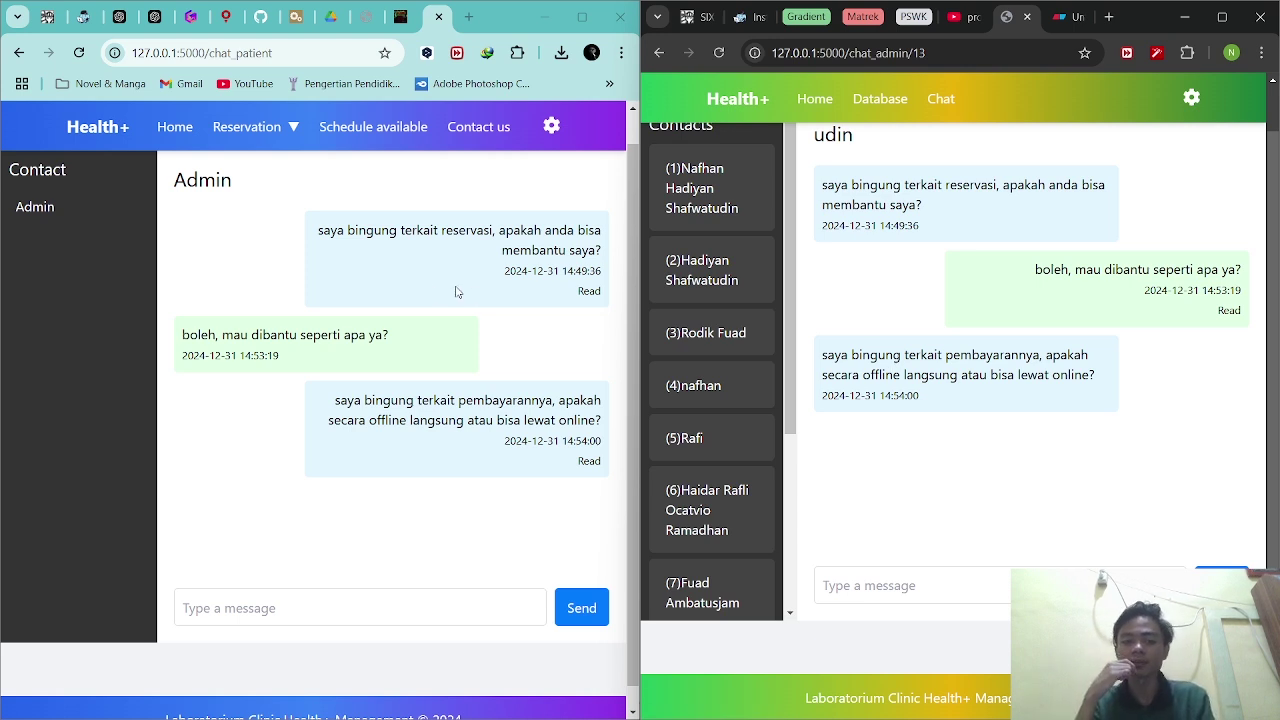
pyautogui.click(372, 292)
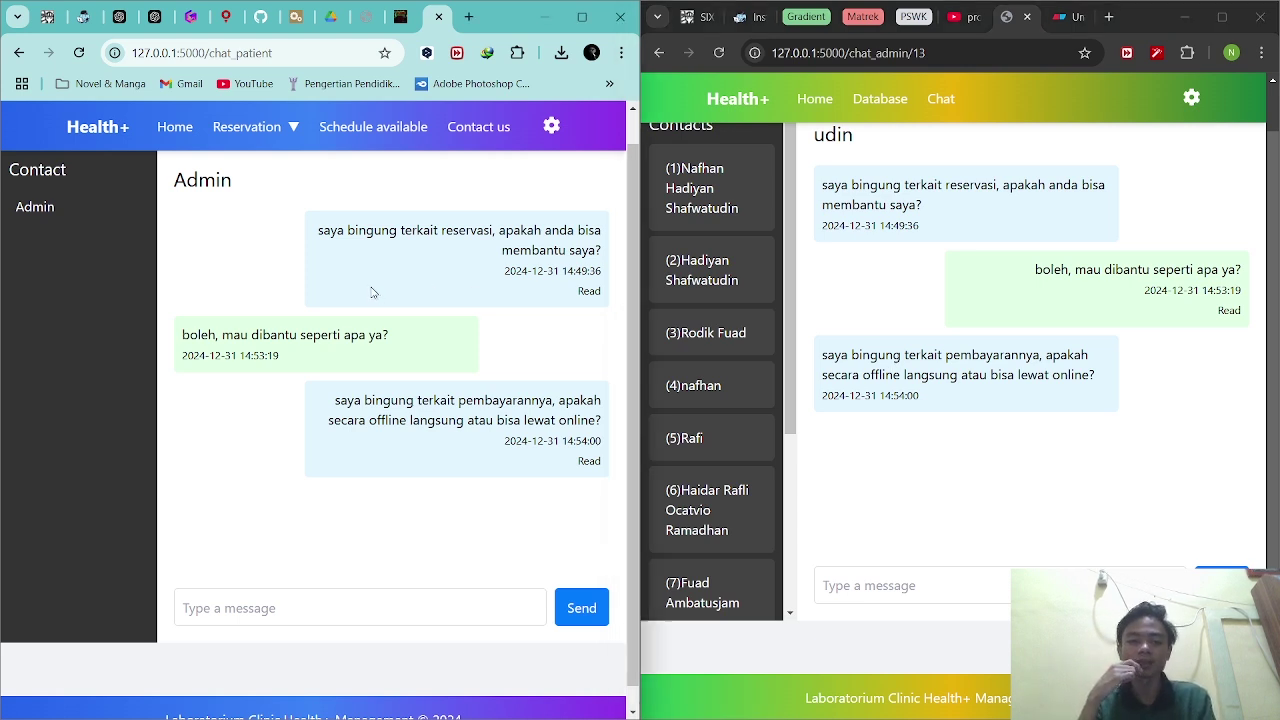
# Log out the patient, then the admin, each via the gear icon's Logout option.
pyautogui.click(556, 125)
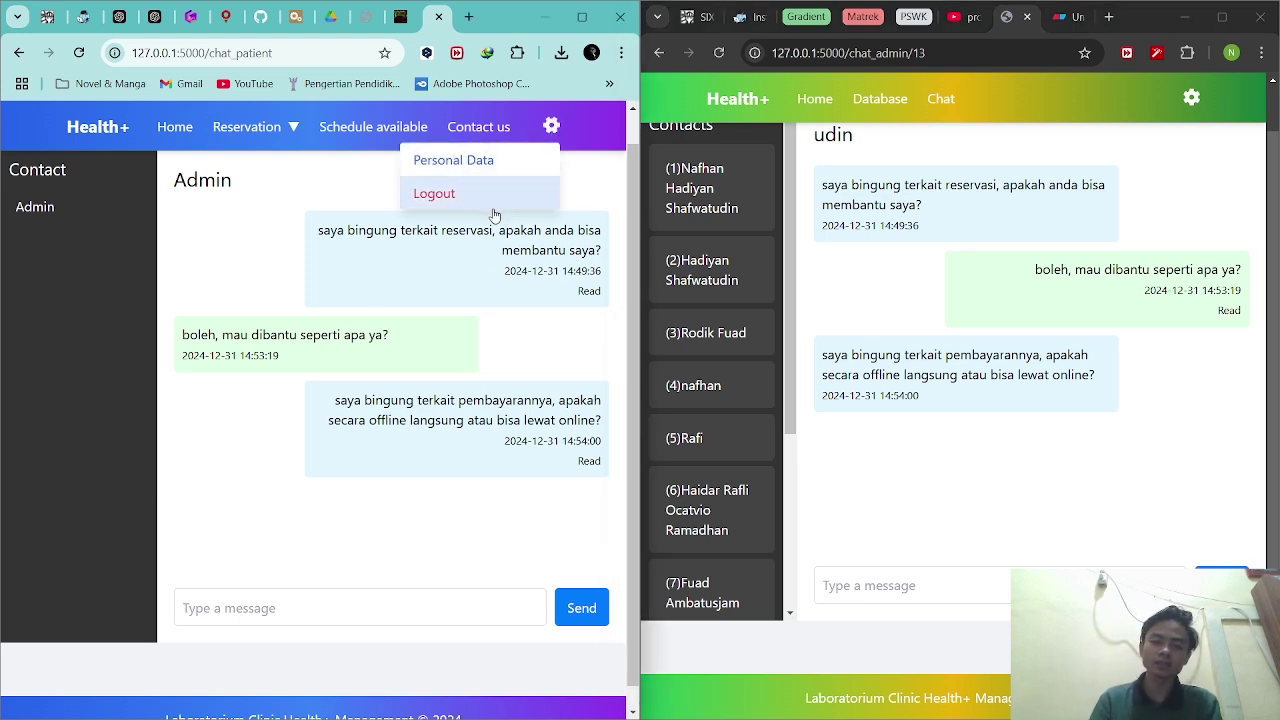
pyautogui.click(491, 198)
pyautogui.click(1191, 97)
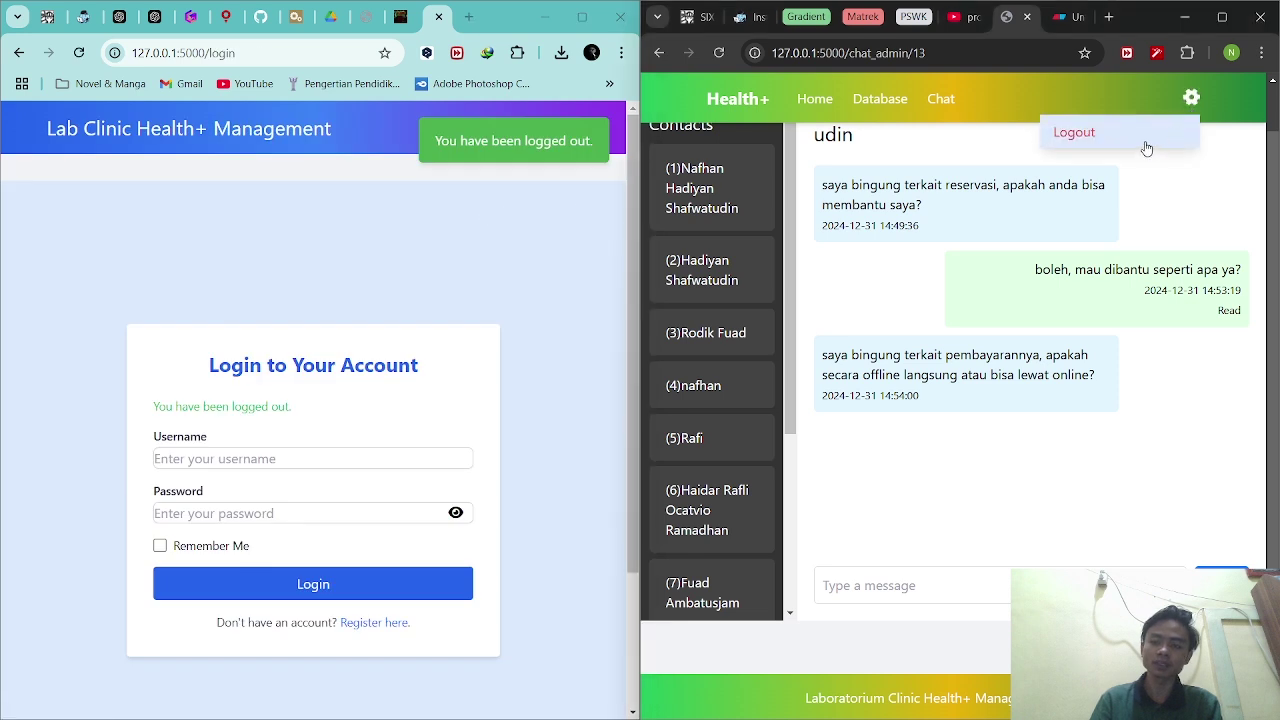
pyautogui.click(1073, 130)
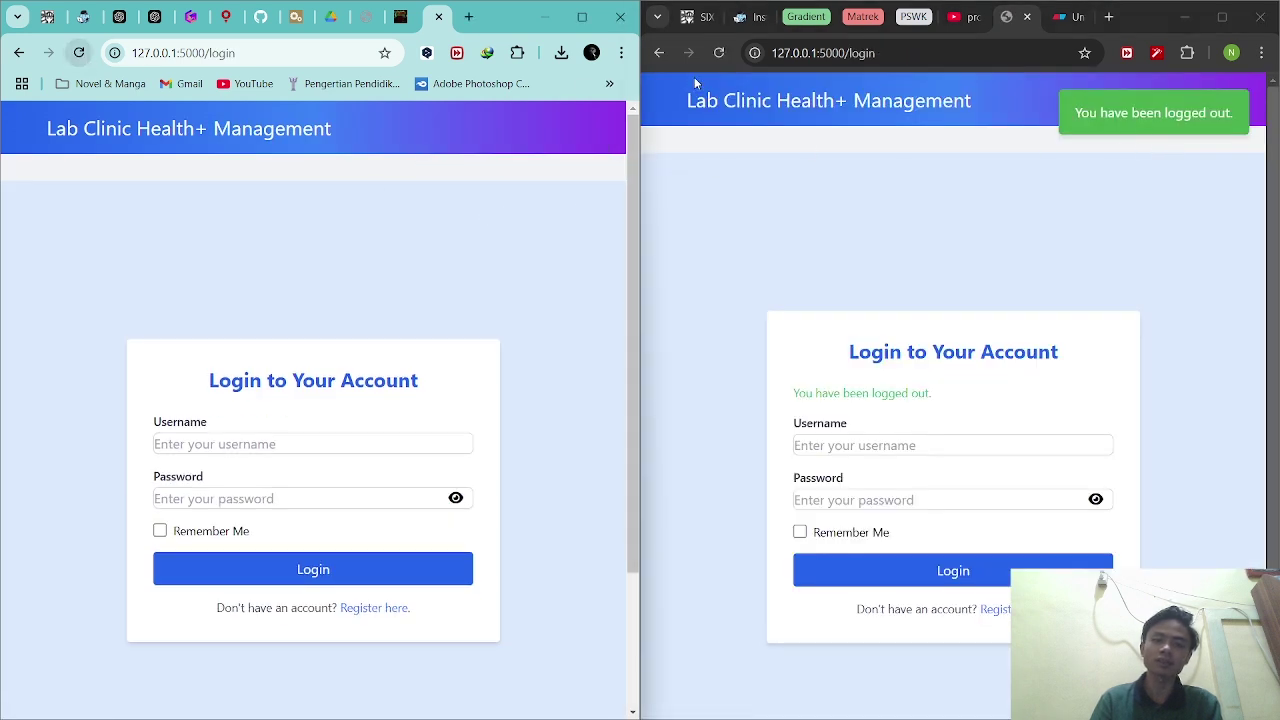